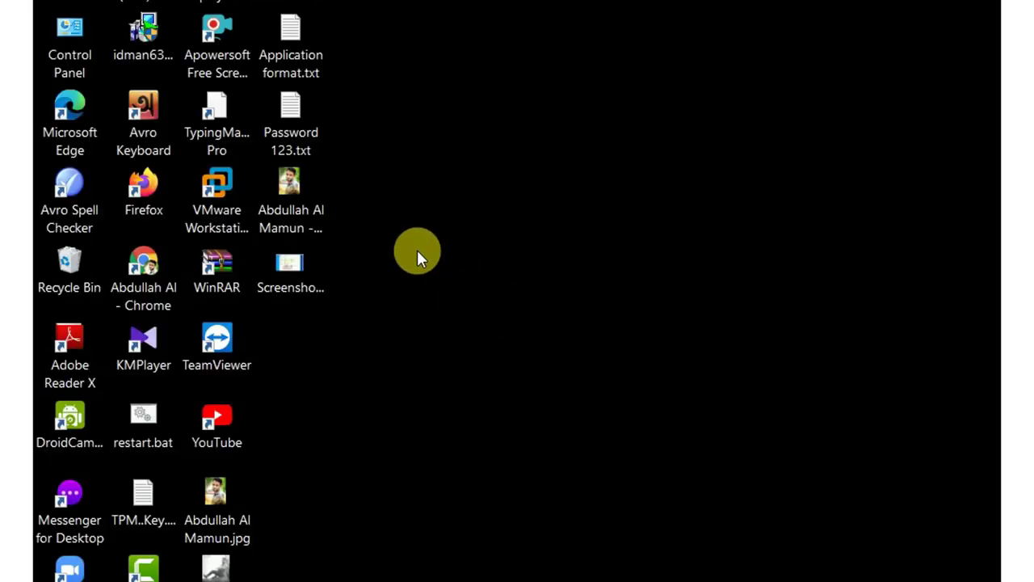
Refresh the host desktop thirteen times in a row
{"action": "right_click", "coordinate": [418, 247]}
{"action": "left_click", "coordinate": [470, 310]}
{"action": "right_click", "coordinate": [405, 239]}
{"action": "left_click", "coordinate": [460, 311]}
{"action": "right_click", "coordinate": [433, 264]}
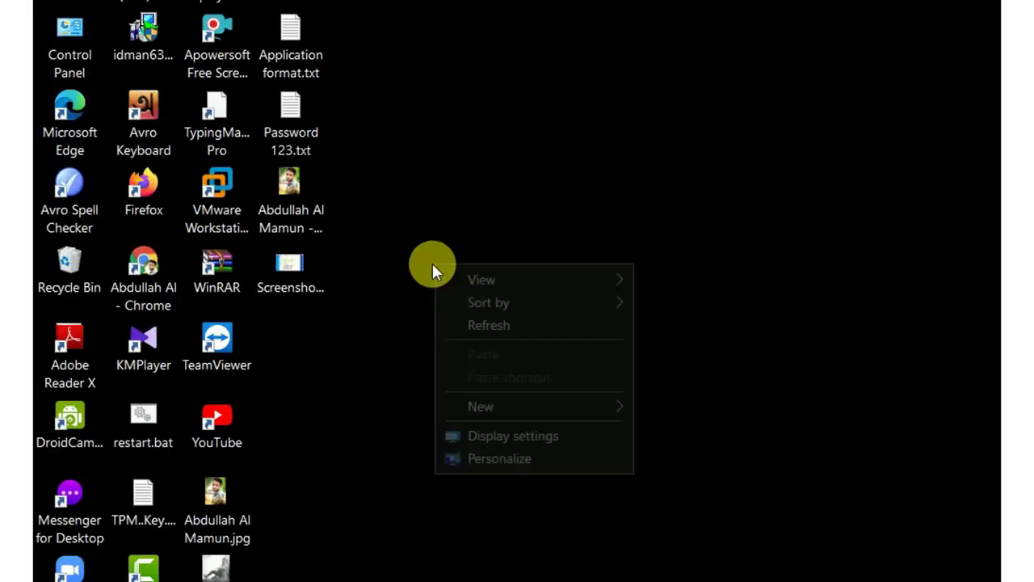
{"action": "left_click", "coordinate": [495, 322]}
{"action": "right_click", "coordinate": [424, 243]}
{"action": "left_click", "coordinate": [483, 304]}
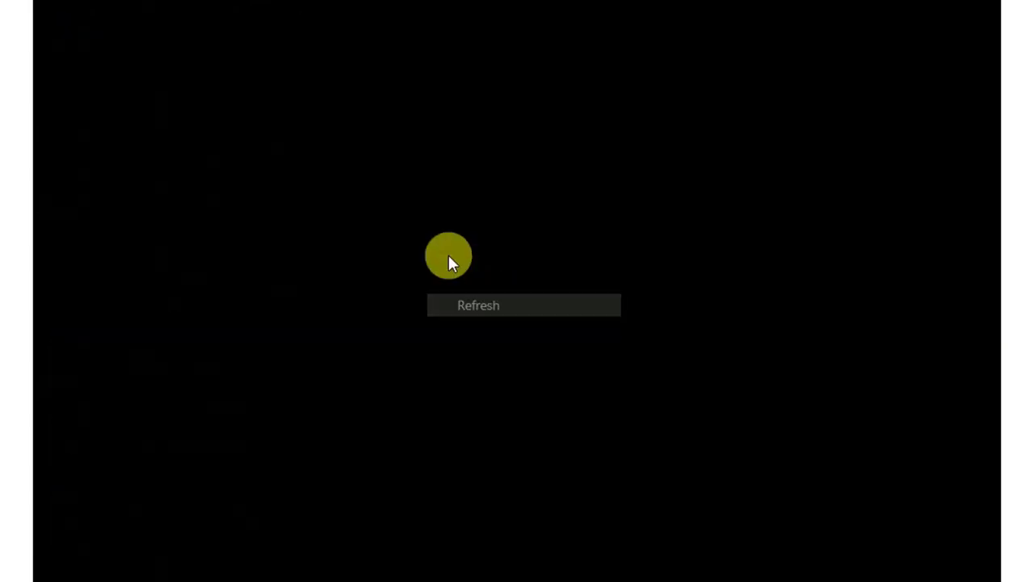
{"action": "right_click", "coordinate": [429, 245]}
{"action": "left_click", "coordinate": [492, 305]}
{"action": "right_click", "coordinate": [441, 224]}
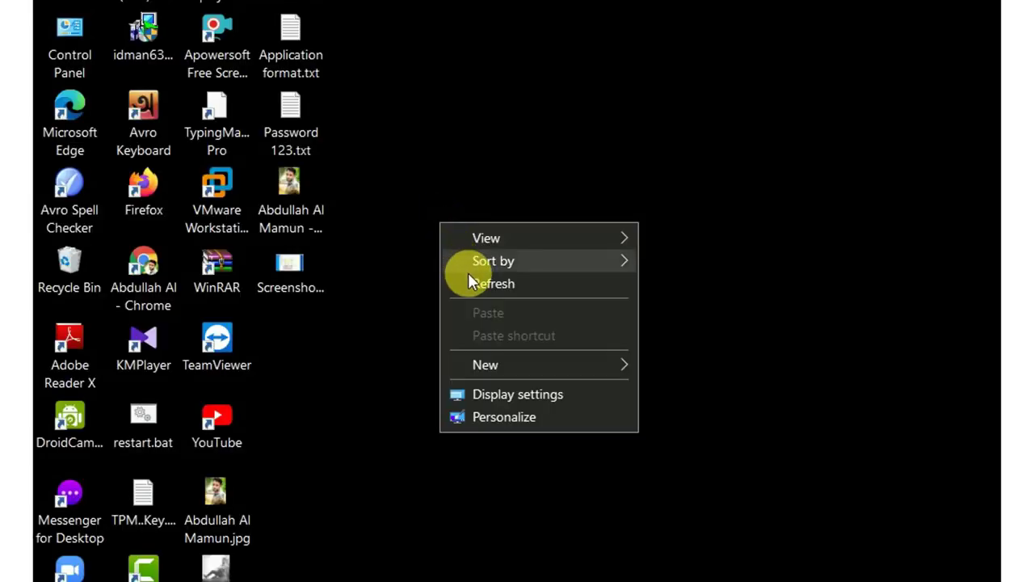
{"action": "left_click", "coordinate": [483, 282]}
{"action": "right_click", "coordinate": [395, 226]}
{"action": "left_click", "coordinate": [463, 288]}
{"action": "right_click", "coordinate": [433, 219]}
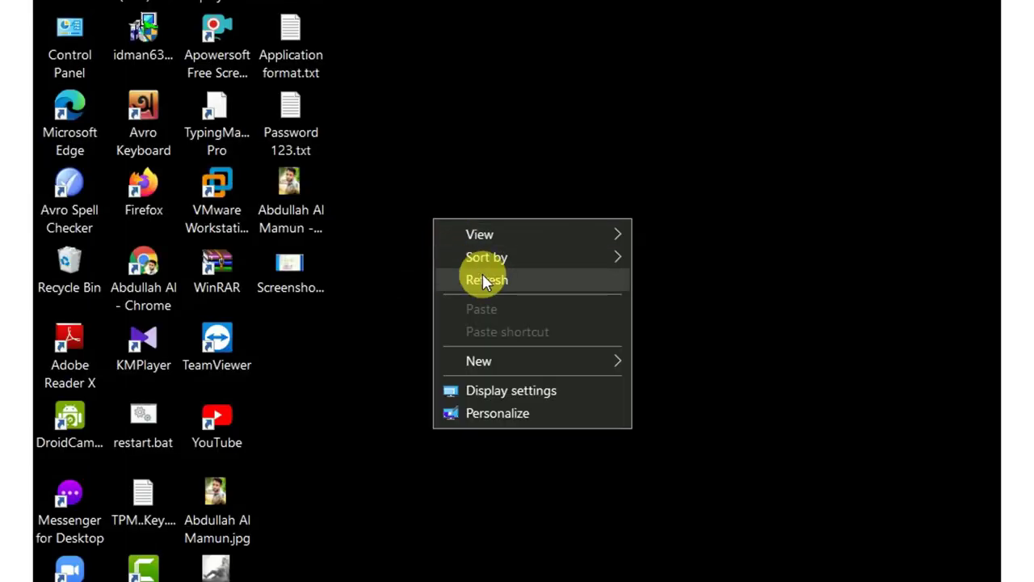
{"action": "left_click", "coordinate": [477, 274]}
{"action": "right_click", "coordinate": [434, 212]}
{"action": "left_click", "coordinate": [487, 274]}
{"action": "right_click", "coordinate": [427, 217]}
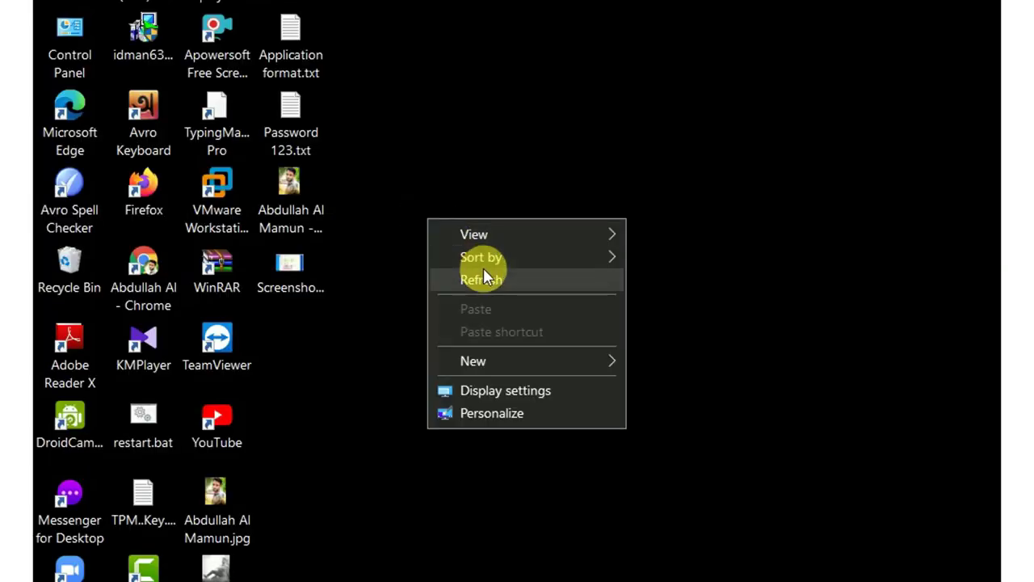
{"action": "left_click", "coordinate": [490, 275]}
{"action": "right_click", "coordinate": [456, 216]}
{"action": "left_click", "coordinate": [496, 276]}
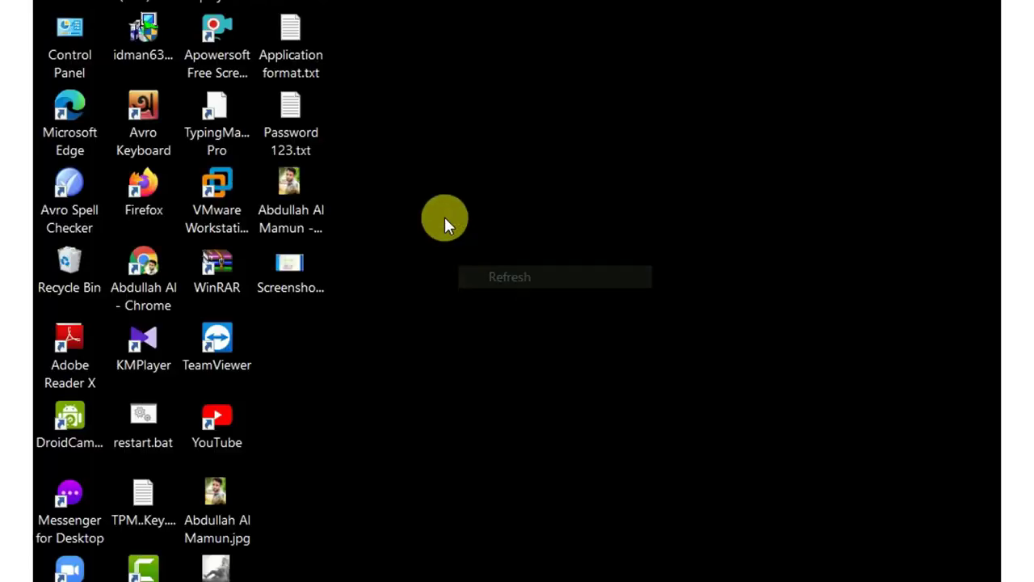
{"action": "right_click", "coordinate": [434, 205]}
{"action": "left_click", "coordinate": [500, 260]}
{"action": "right_click", "coordinate": [454, 200]}
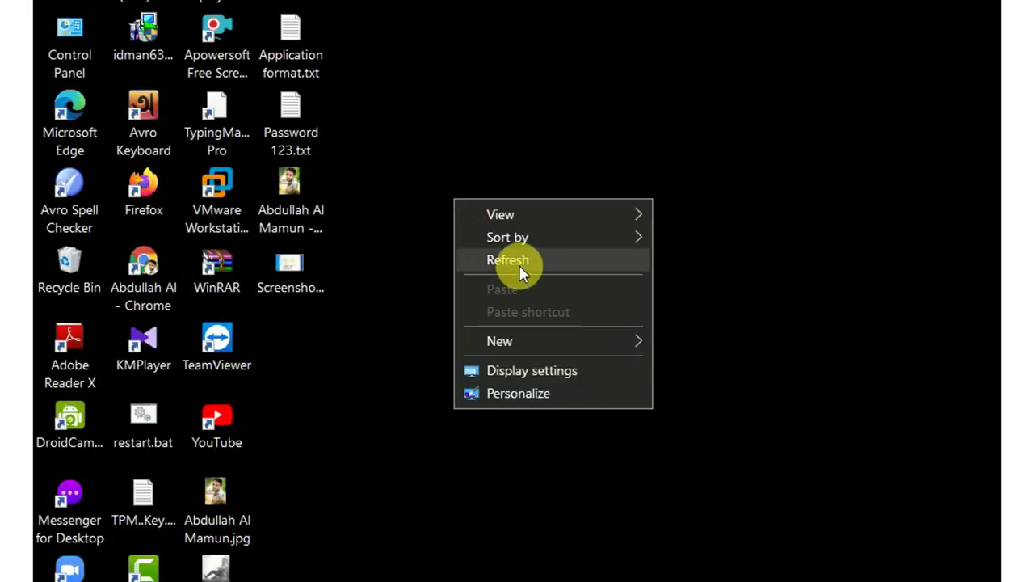
{"action": "left_click", "coordinate": [518, 260]}
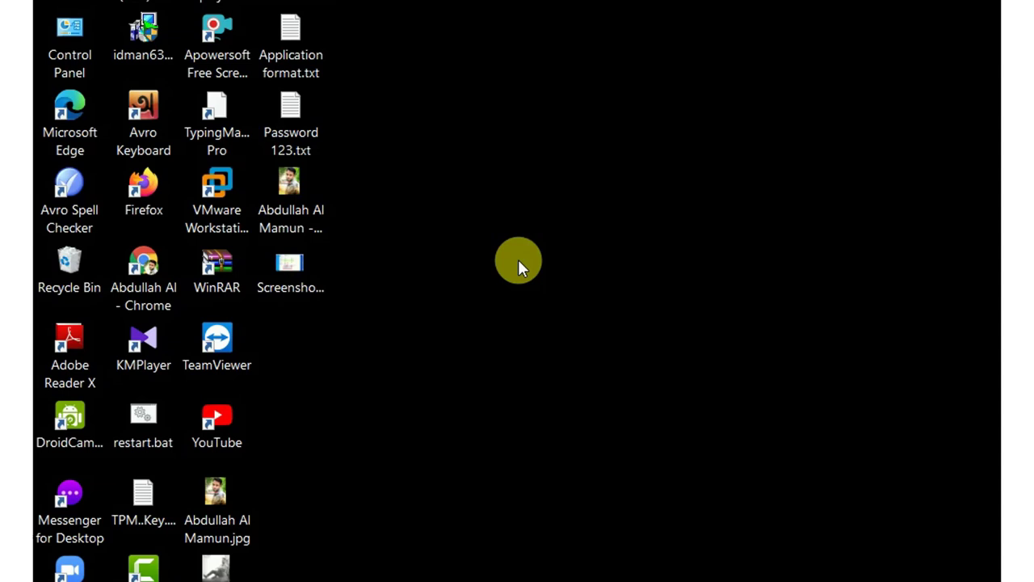
Refresh the desktop three more times, then bring up the Win-Server1 virtual machine
{"action": "right_click", "coordinate": [521, 200]}
{"action": "left_click", "coordinate": [563, 257]}
{"action": "right_click", "coordinate": [527, 220]}
{"action": "left_click", "coordinate": [565, 276]}
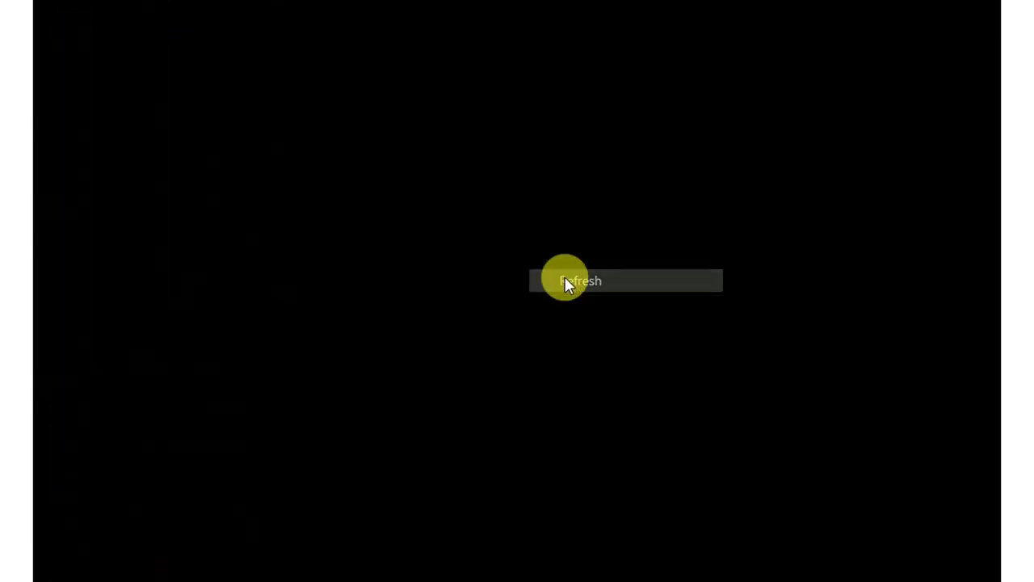
{"action": "right_click", "coordinate": [496, 205]}
{"action": "left_click", "coordinate": [547, 263]}
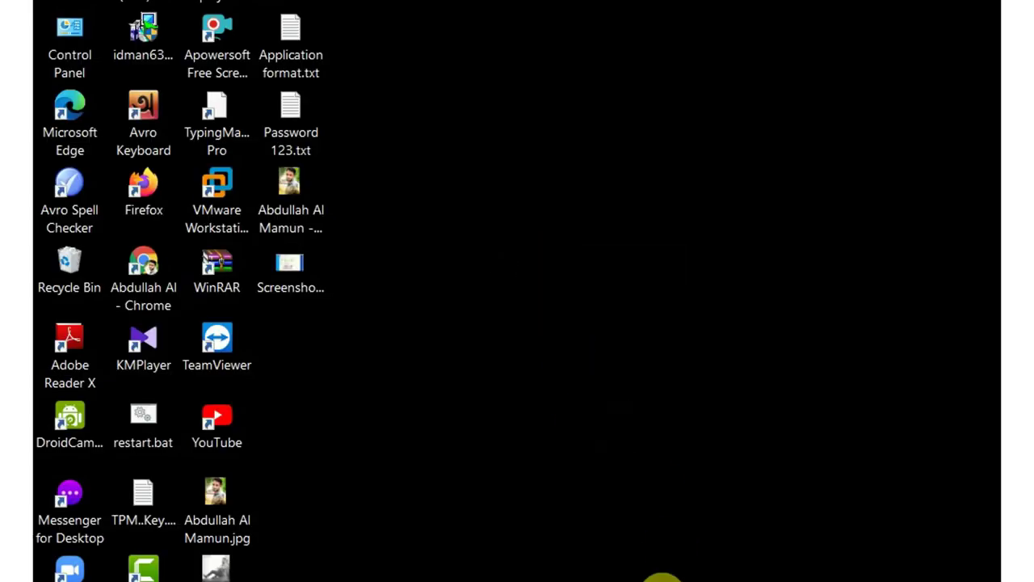
{"action": "left_click", "coordinate": [405, 514]}
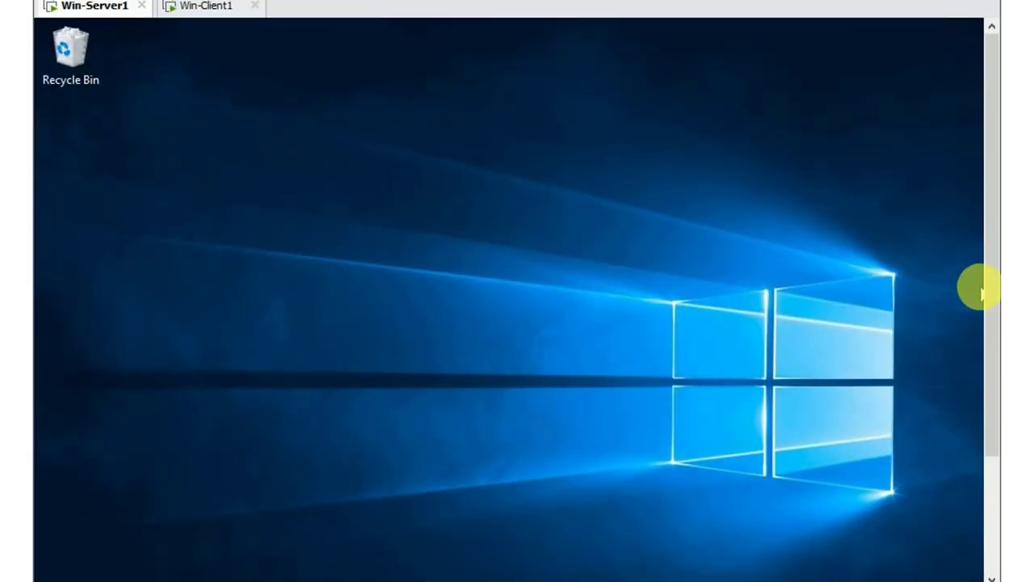
{"action": "left_click_drag", "start_coordinate": [994, 288], "coordinate": [991, 208]}
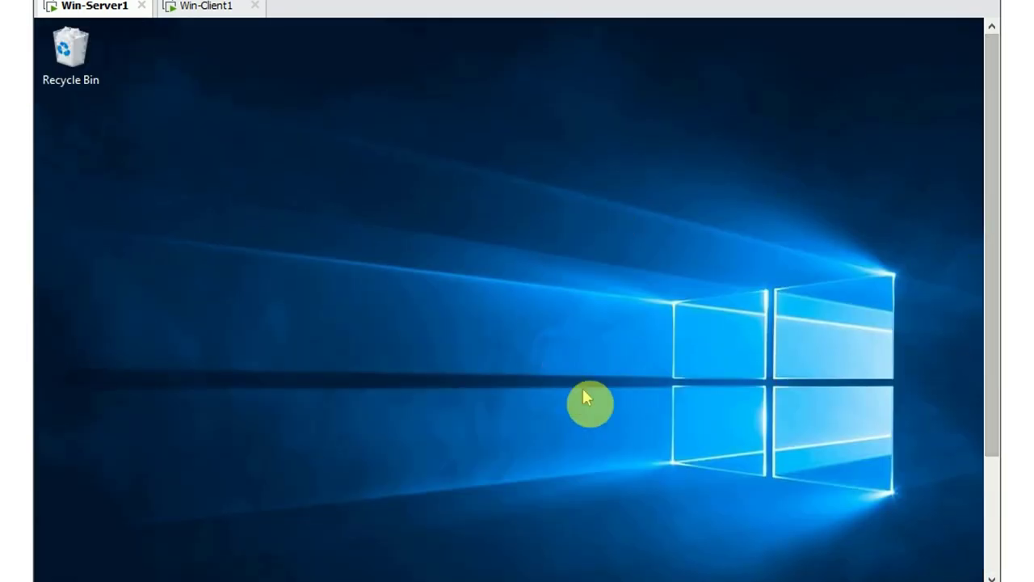
{"action": "left_click", "coordinate": [208, 6]}
{"action": "left_click", "coordinate": [101, 7]}
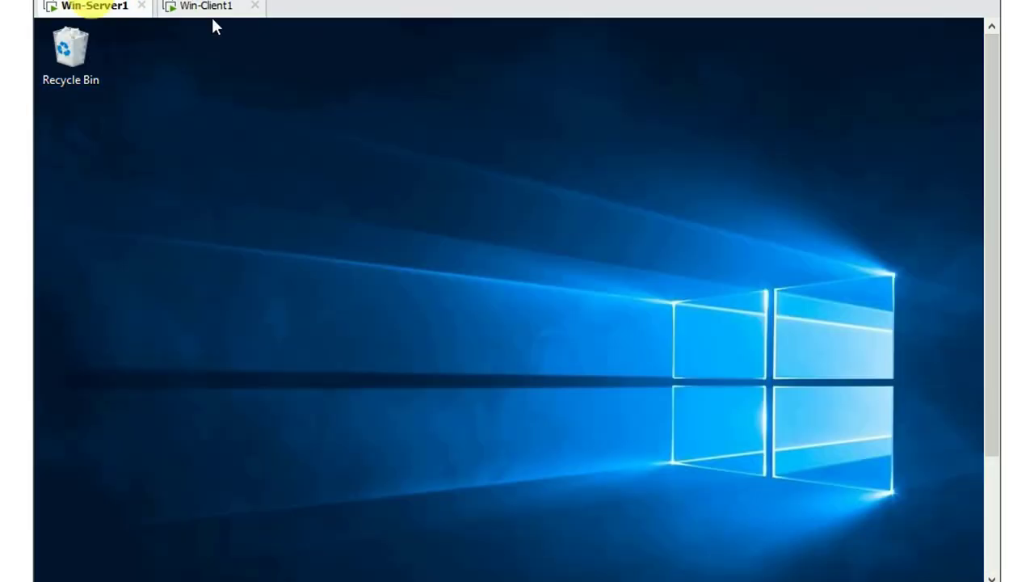
{"action": "left_click", "coordinate": [187, 6]}
{"action": "left_click", "coordinate": [117, 6]}
{"action": "left_click", "coordinate": [202, 7]}
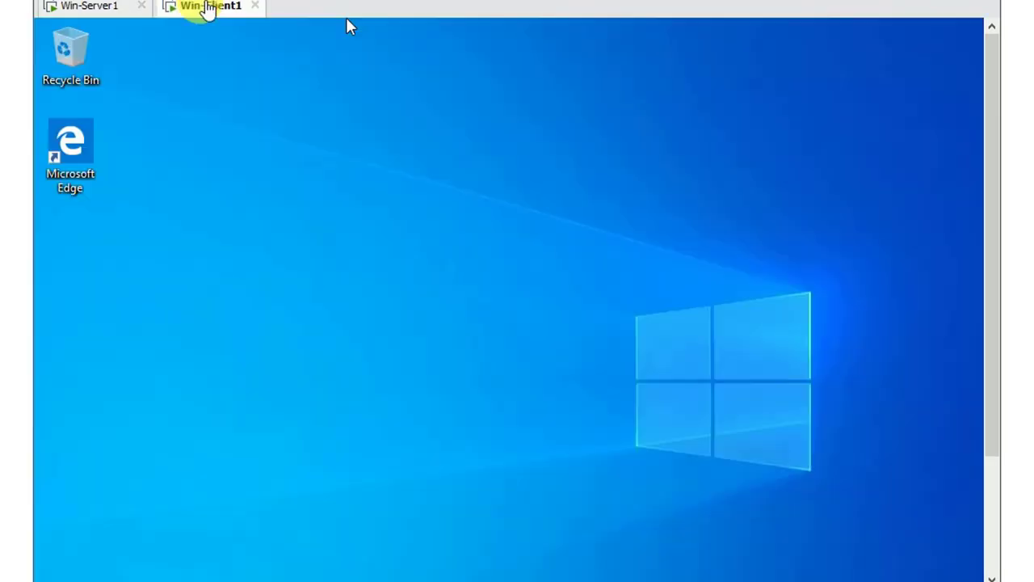
{"action": "left_click", "coordinate": [101, 6]}
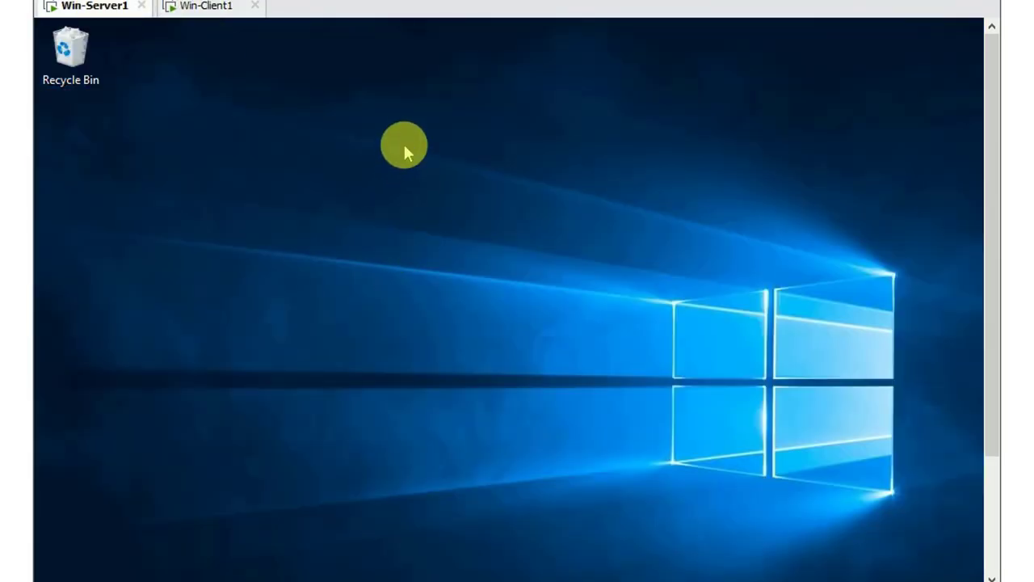
{"action": "right_click", "coordinate": [396, 162]}
{"action": "left_click", "coordinate": [426, 219]}
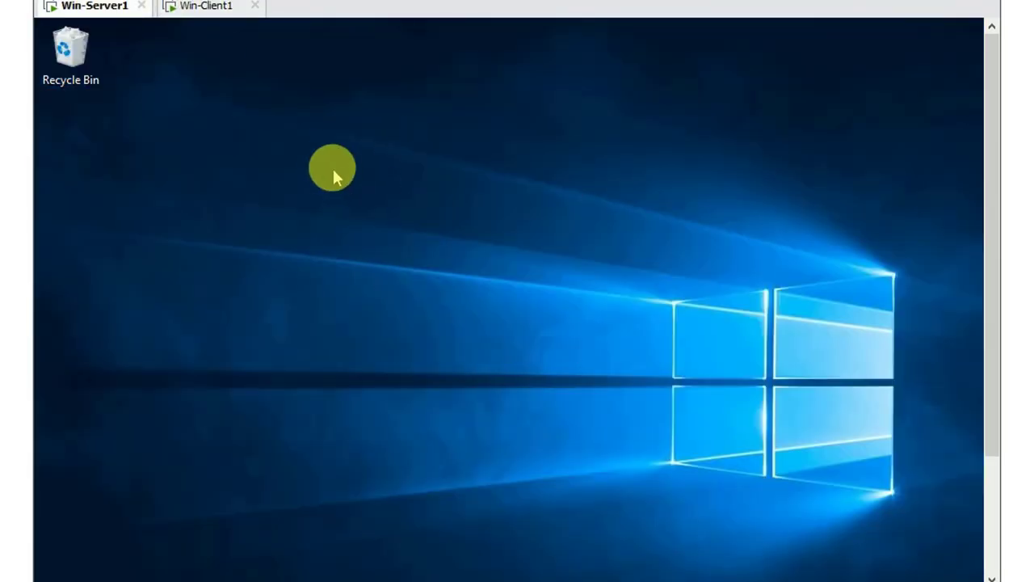
{"action": "right_click", "coordinate": [328, 163]}
{"action": "left_click", "coordinate": [386, 219]}
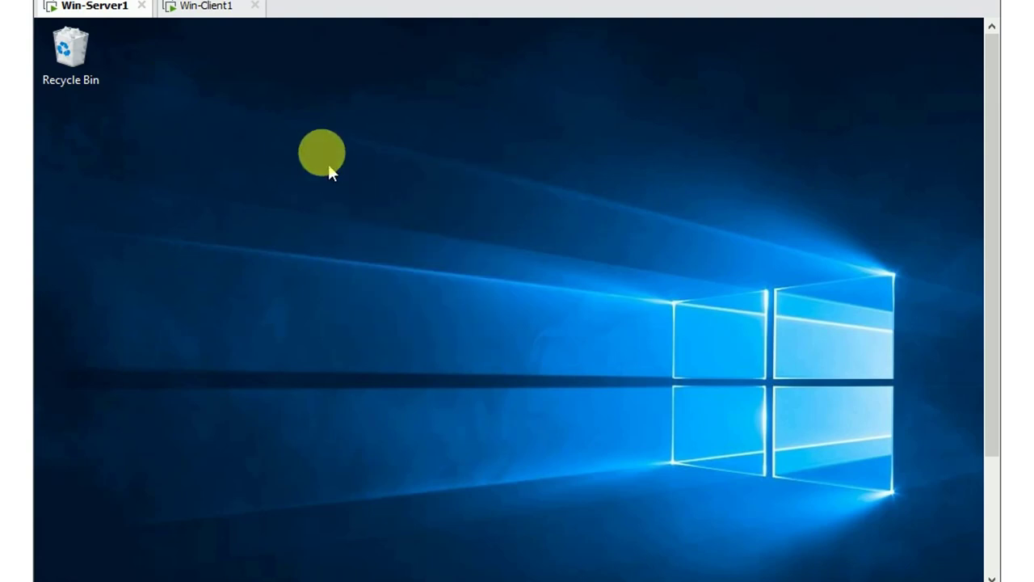
{"action": "right_click", "coordinate": [318, 148]}
{"action": "left_click", "coordinate": [385, 210]}
{"action": "right_click", "coordinate": [333, 138]}
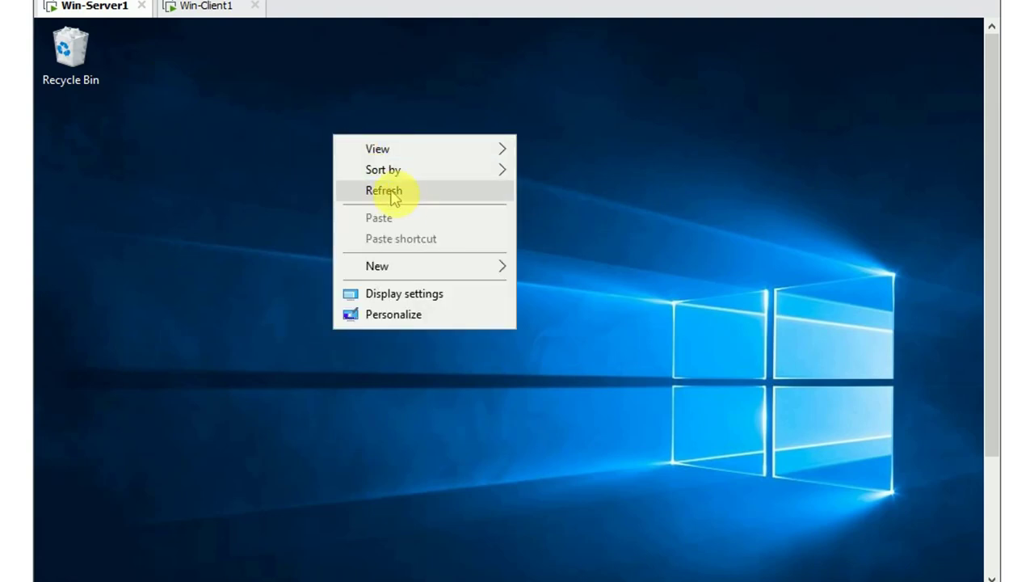
{"action": "left_click", "coordinate": [402, 198]}
{"action": "right_click", "coordinate": [336, 126]}
{"action": "left_click", "coordinate": [374, 176]}
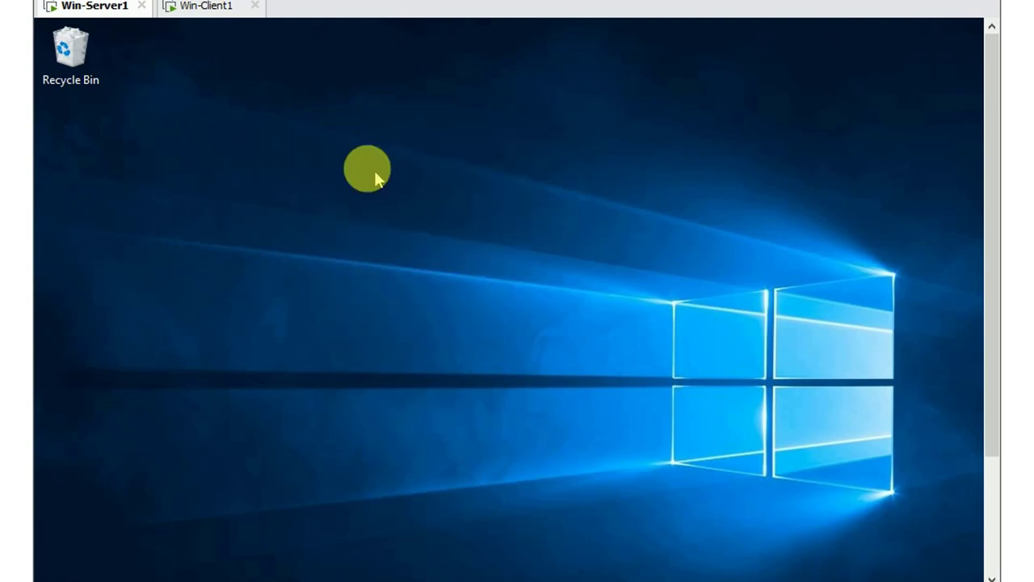
{"action": "right_click", "coordinate": [342, 134]}
{"action": "left_click", "coordinate": [410, 199]}
{"action": "right_click", "coordinate": [365, 158]}
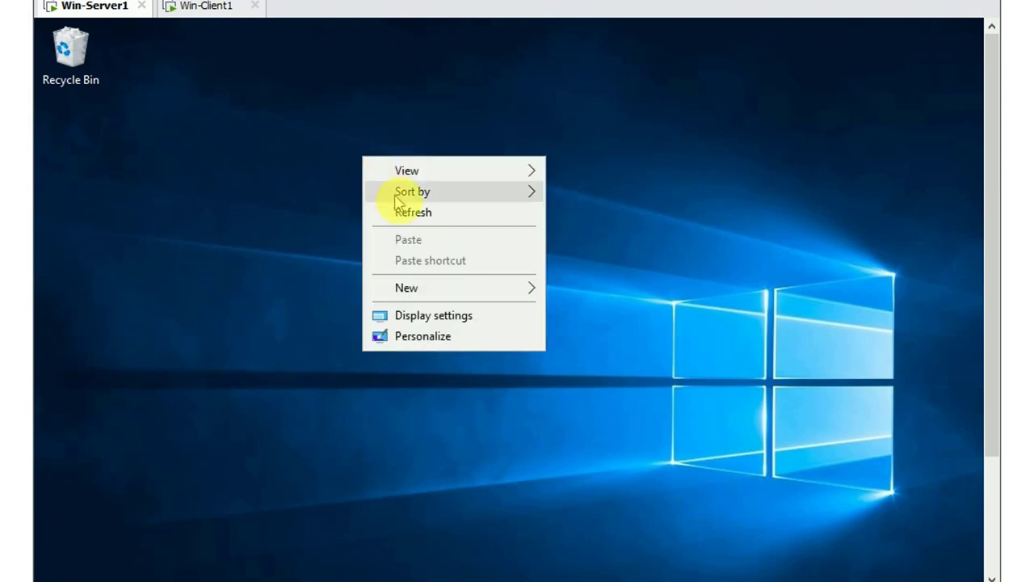
{"action": "left_click", "coordinate": [406, 214]}
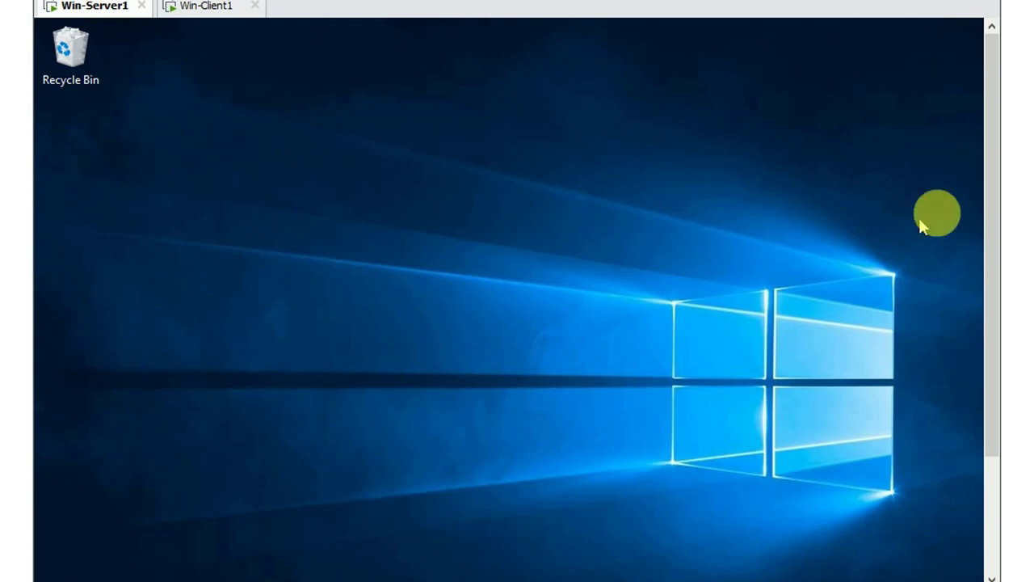
{"action": "left_click_drag", "start_coordinate": [993, 201], "coordinate": [977, 321]}
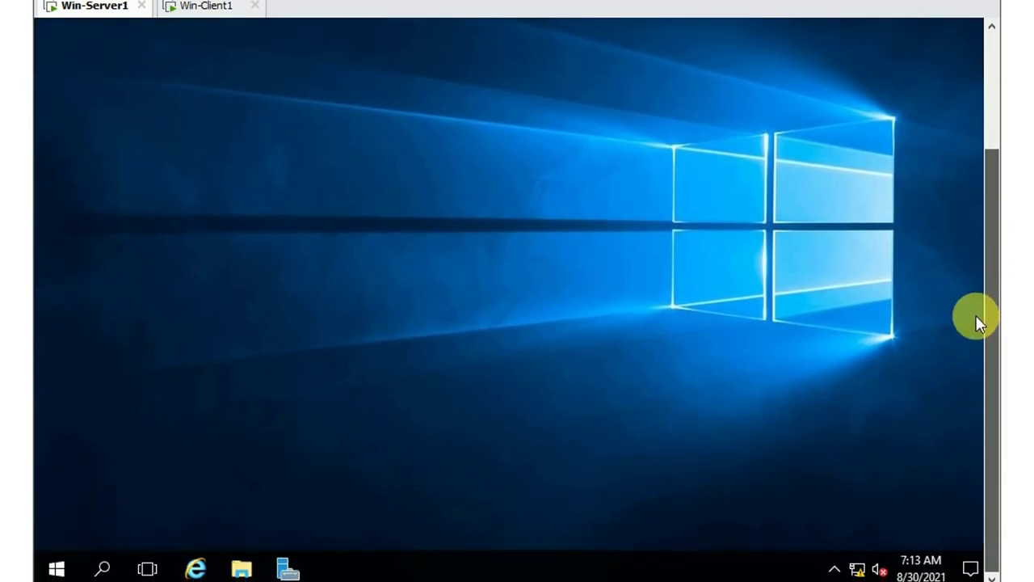
Launch Server Manager and start Group Policy Management from its Tools menu
{"action": "left_click", "coordinate": [287, 569]}
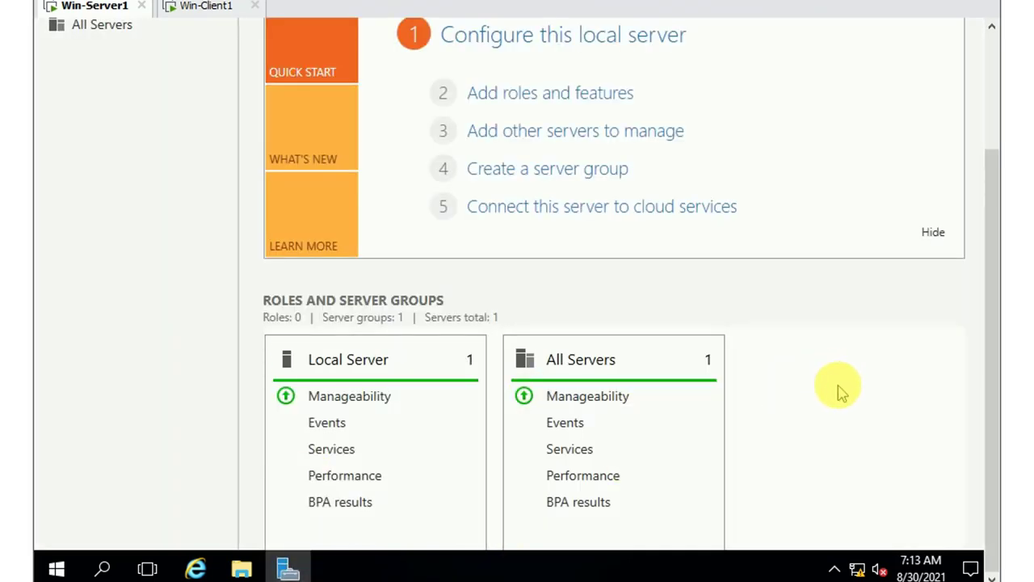
{"action": "left_click_drag", "start_coordinate": [992, 353], "coordinate": [1001, 219]}
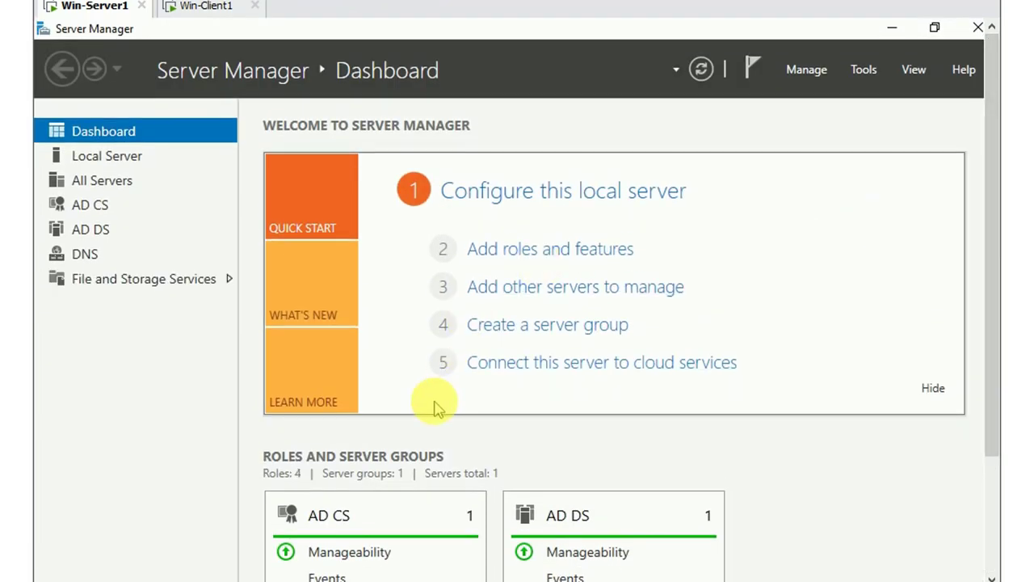
{"action": "left_click", "coordinate": [863, 71]}
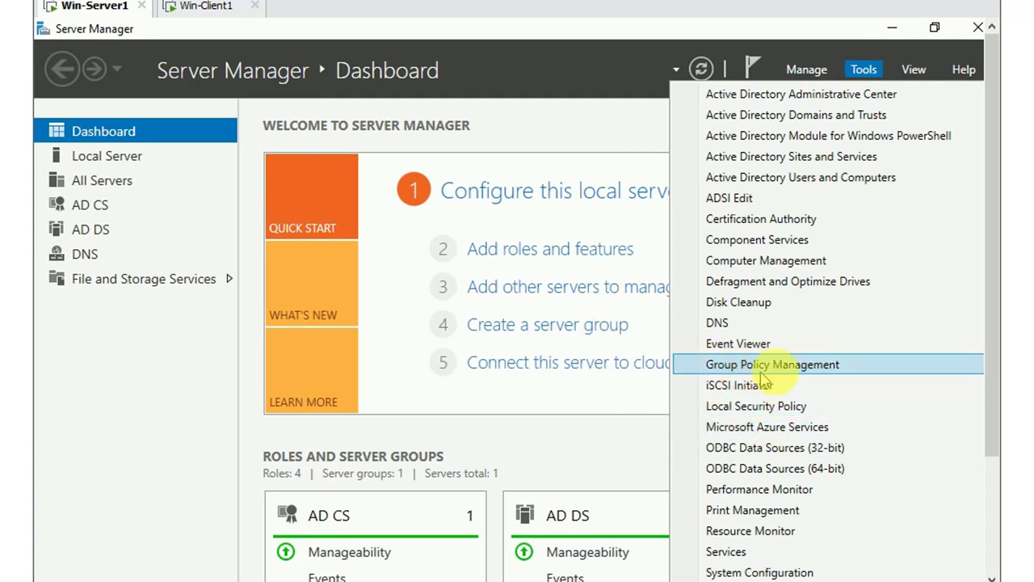
{"action": "left_click", "coordinate": [785, 370]}
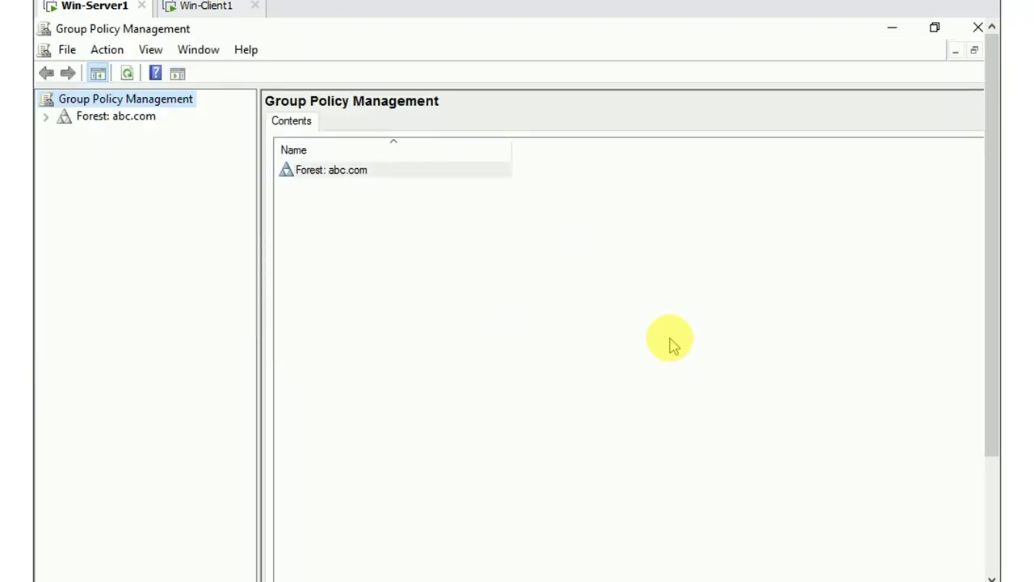
Expand Forest: abc.com > Domains > abc.com and open the abc.com domain's context menu
{"action": "left_click", "coordinate": [46, 118]}
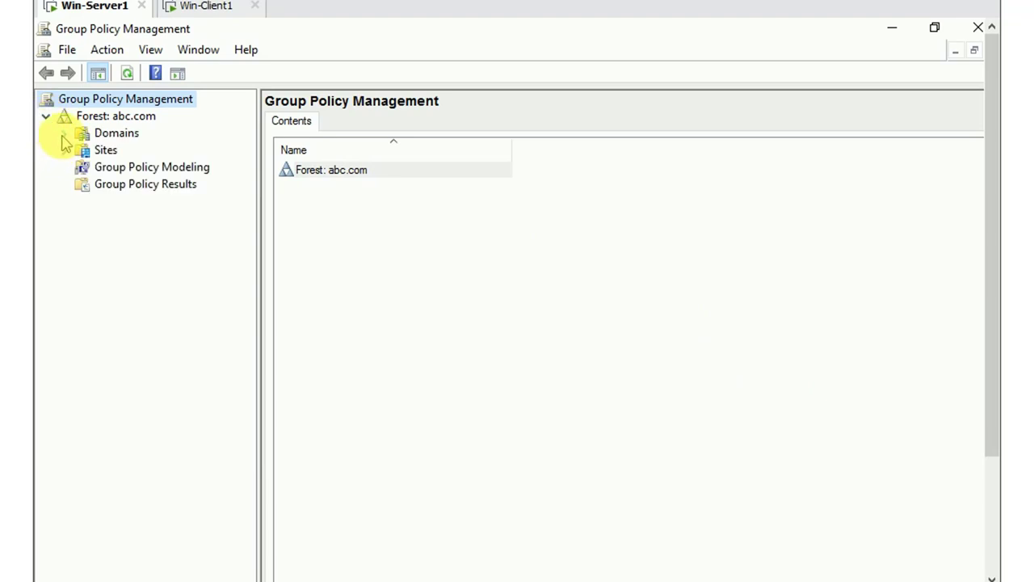
{"action": "left_click", "coordinate": [64, 134]}
{"action": "left_click", "coordinate": [81, 150]}
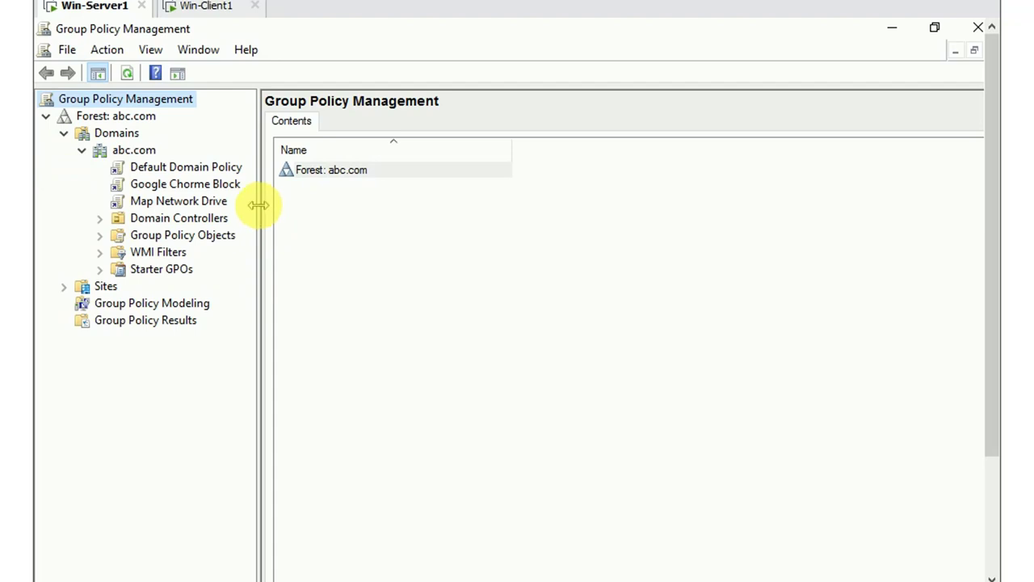
{"action": "left_click_drag", "start_coordinate": [259, 201], "coordinate": [247, 204]}
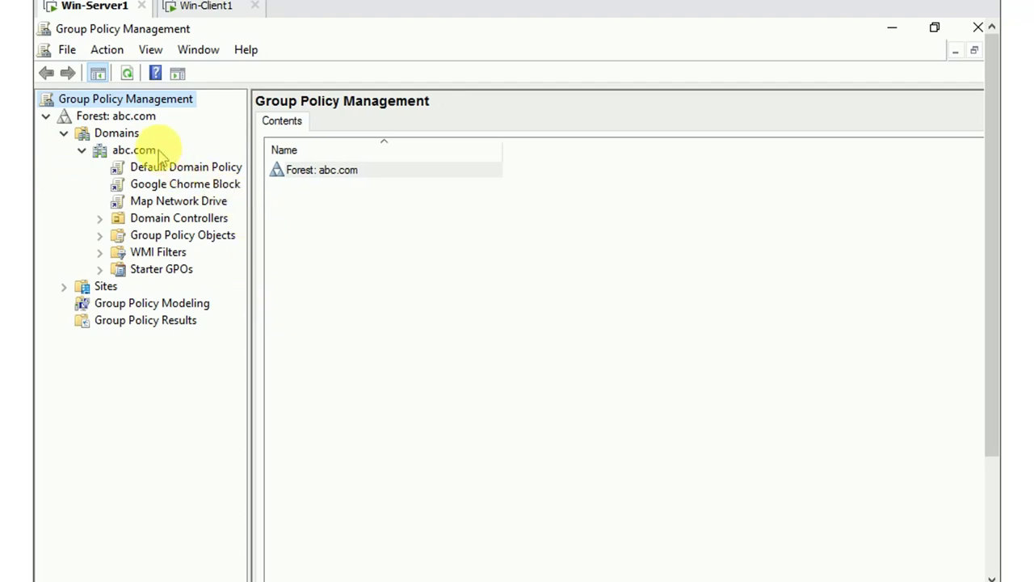
{"action": "right_click", "coordinate": [134, 150]}
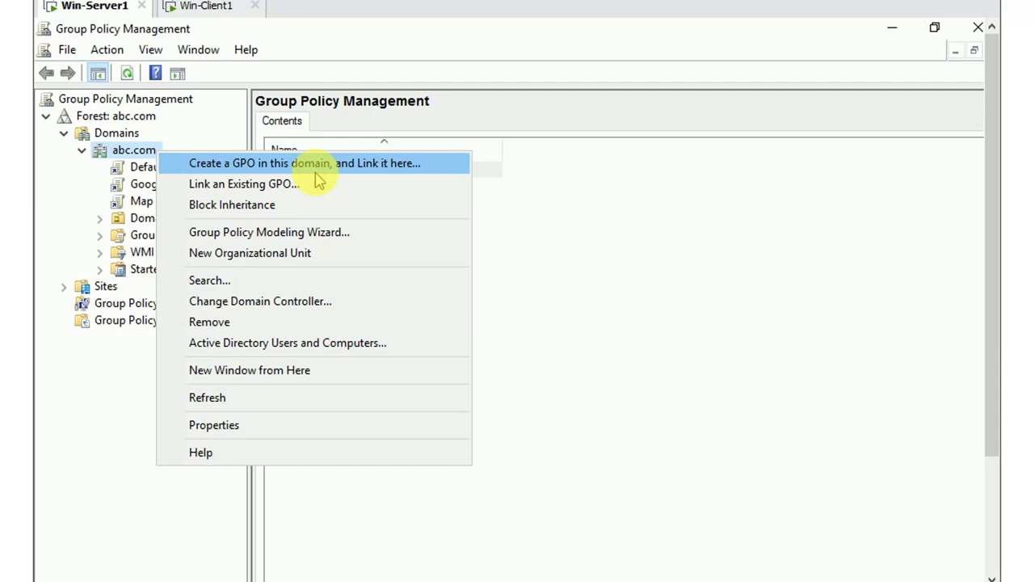
Create a GPO named 'Hide C Drive' linked to the abc.com domain
{"action": "left_click", "coordinate": [370, 165]}
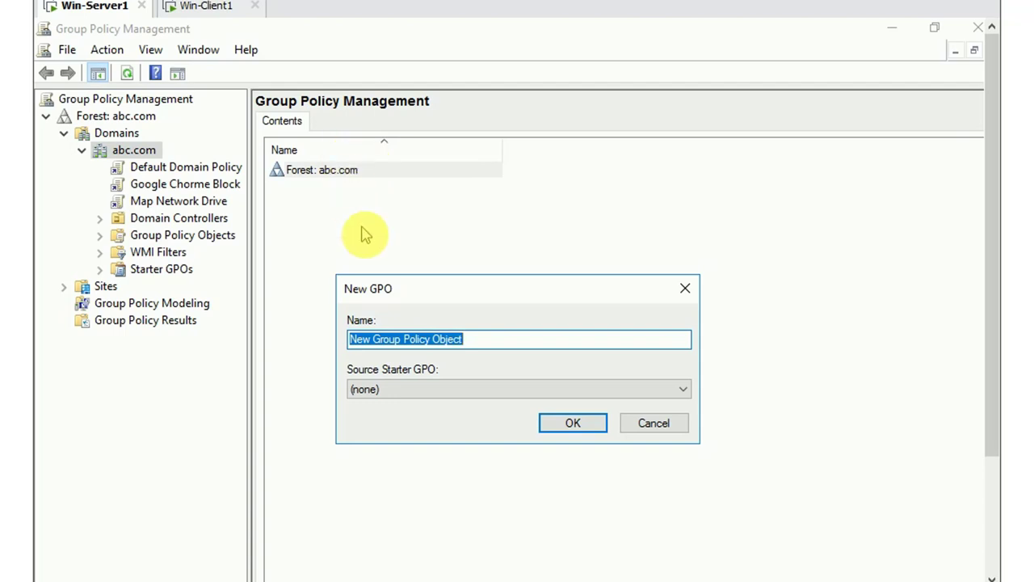
{"action": "left_click", "coordinate": [477, 340]}
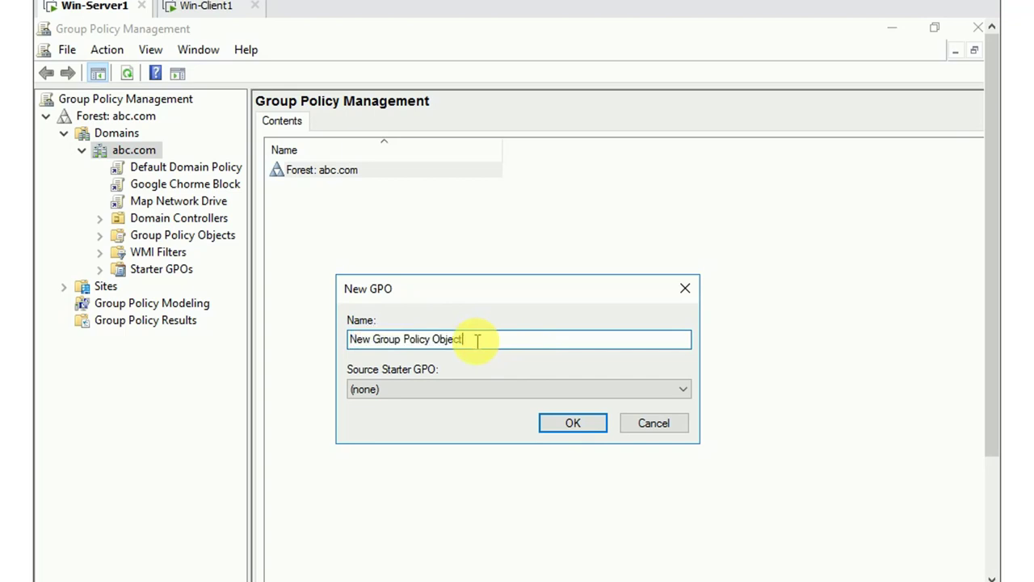
{"action": "key", "text": "BackSpace"}
{"action": "key", "text": "BackSpace"}
{"action": "key", "text": "BackSpace"}
{"action": "key", "text": "BackSpace"}
{"action": "key", "text": "BackSpace"}
{"action": "key", "text": "BackSpace"}
{"action": "key", "text": "BackSpace"}
{"action": "key", "text": "BackSpace"}
{"action": "key", "text": "BackSpace"}
{"action": "key", "text": "BackSpace"}
{"action": "key", "text": "BackSpace"}
{"action": "key", "text": "BackSpace"}
{"action": "key", "text": "BackSpace"}
{"action": "key", "text": "BackSpace"}
{"action": "key", "text": "BackSpace"}
{"action": "key", "text": "BackSpace"}
{"action": "key", "text": "BackSpace"}
{"action": "key", "text": "BackSpace"}
{"action": "key", "text": "BackSpace"}
{"action": "key", "text": "BackSpace"}
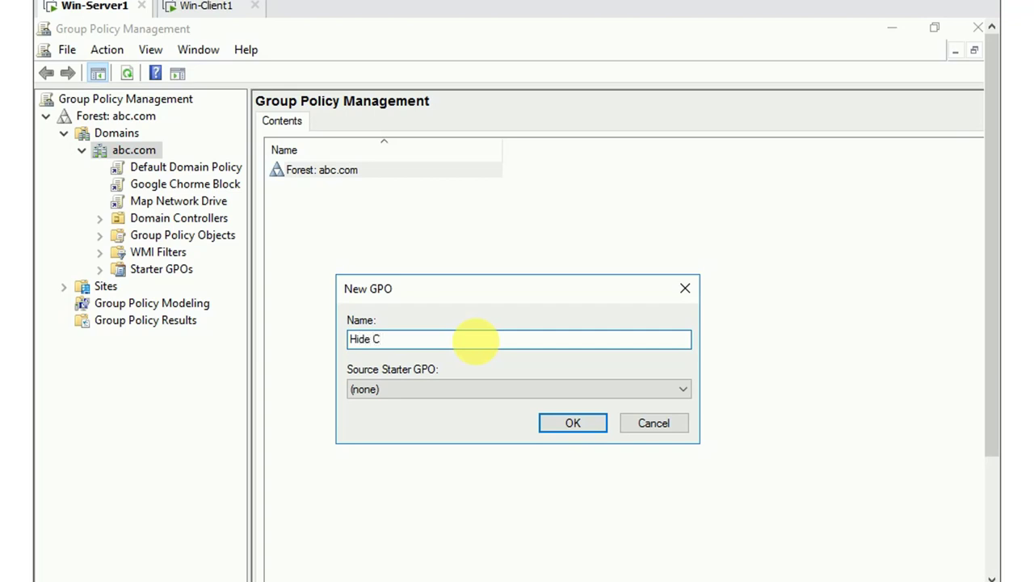
{"action": "type", "text": "Drive"}
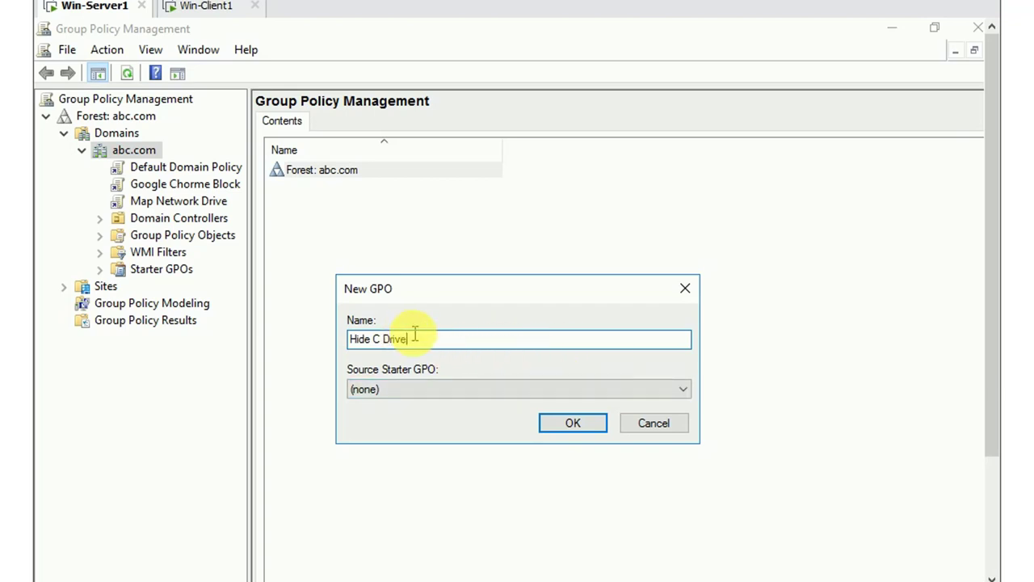
{"action": "left_click_drag", "start_coordinate": [415, 334], "coordinate": [333, 337]}
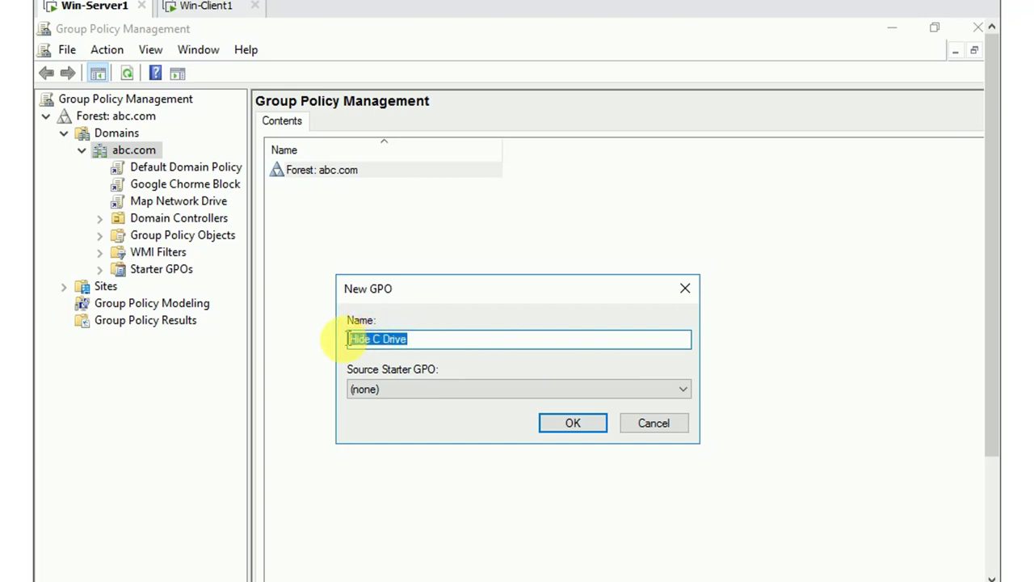
{"action": "left_click", "coordinate": [407, 337]}
{"action": "left_click_drag", "start_coordinate": [407, 337], "coordinate": [340, 337]}
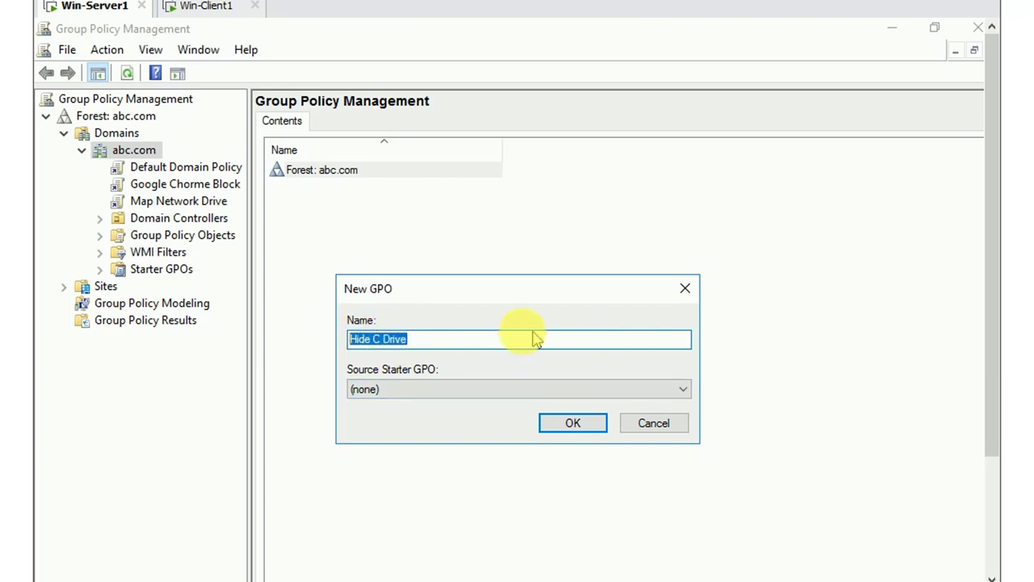
{"action": "left_click", "coordinate": [480, 337]}
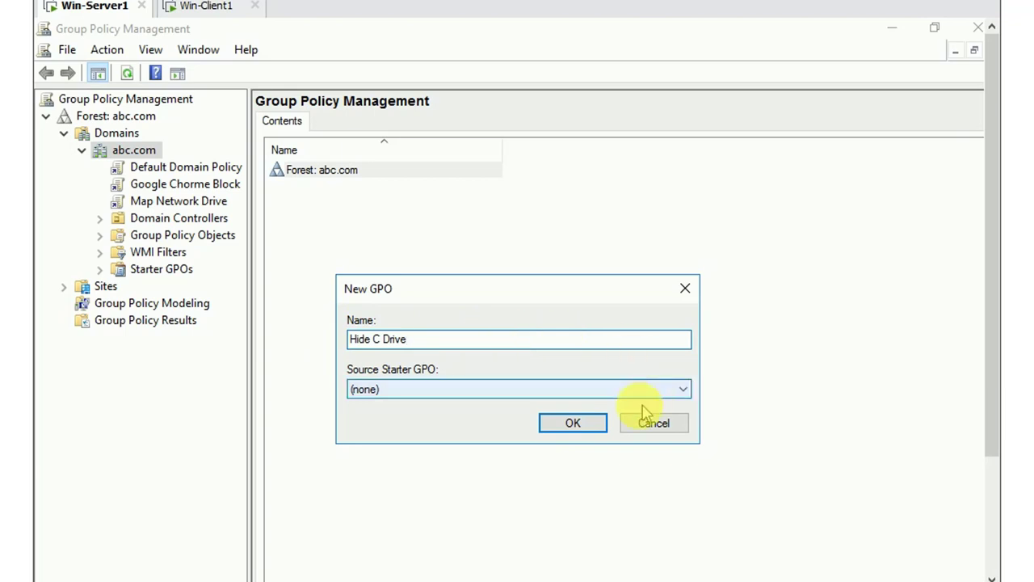
{"action": "left_click", "coordinate": [586, 432]}
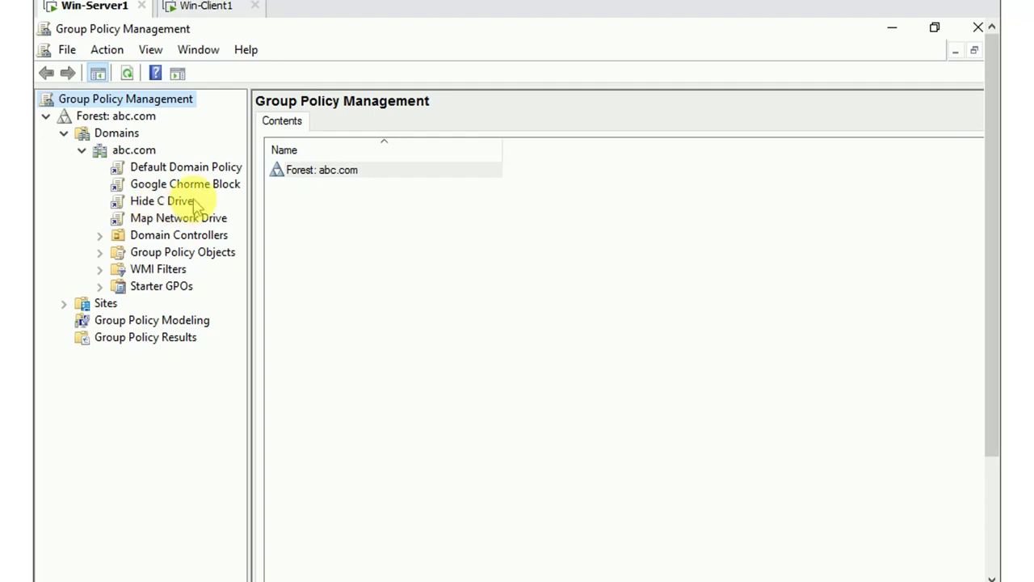
Open the Hide C Drive GPO for editing in a maximized Group Policy Management Editor
{"action": "right_click", "coordinate": [194, 202]}
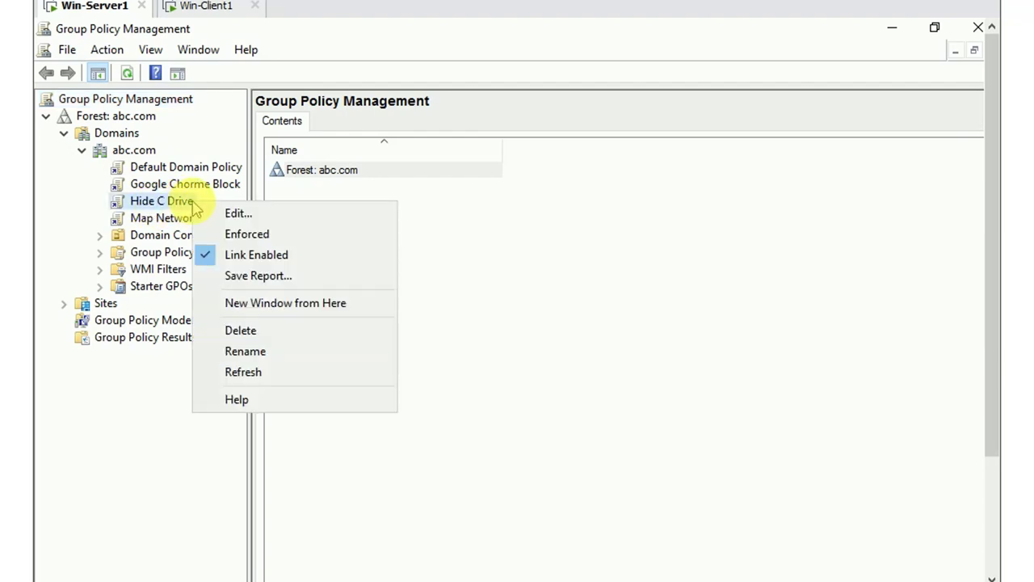
{"action": "left_click", "coordinate": [273, 214]}
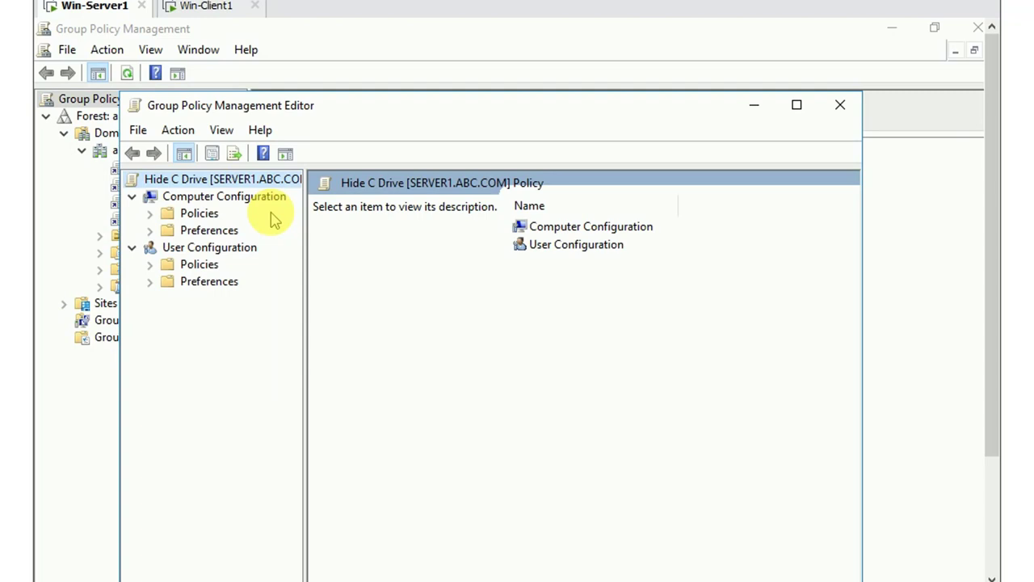
{"action": "left_click", "coordinate": [796, 106]}
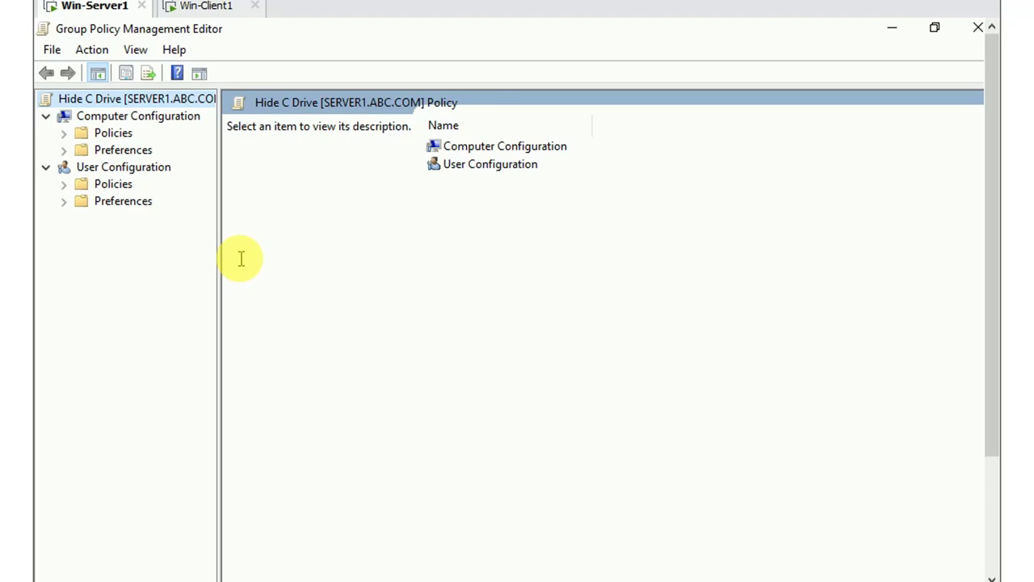
Expand User Configuration Policies > Administrative Templates > Windows Components > File Explorer
{"action": "left_click", "coordinate": [63, 185]}
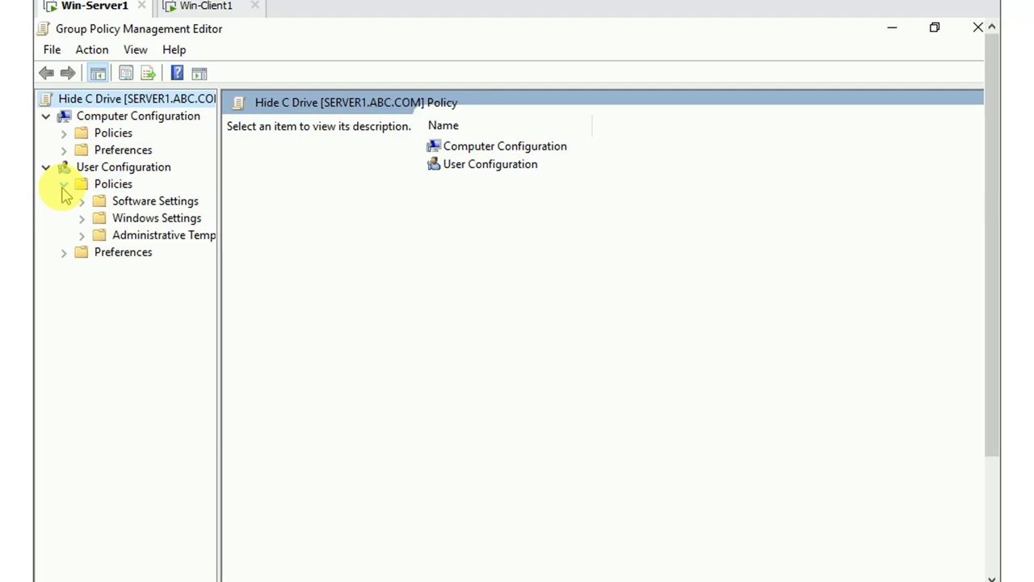
{"action": "left_click", "coordinate": [80, 235]}
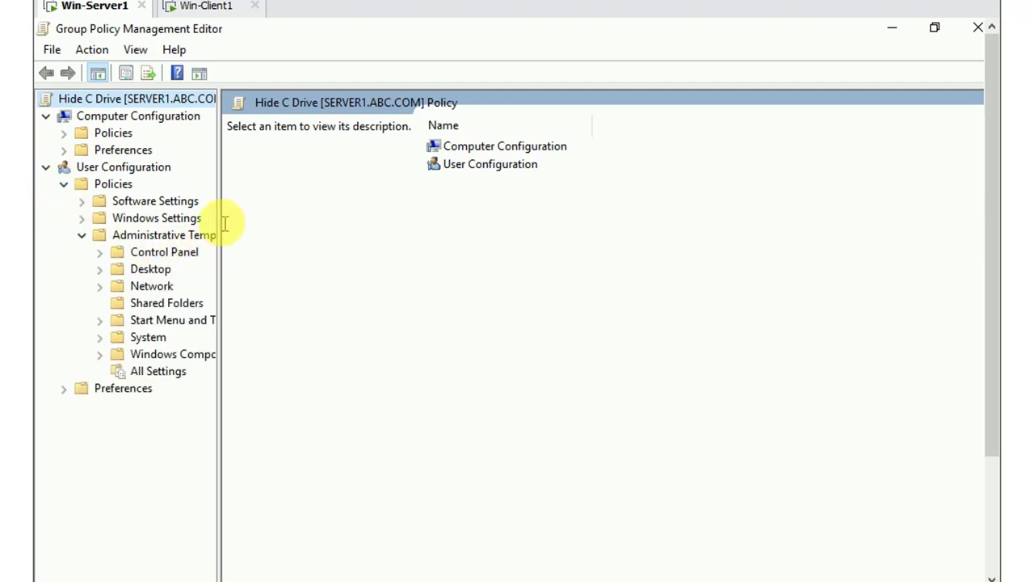
{"action": "left_click_drag", "start_coordinate": [218, 217], "coordinate": [269, 218]}
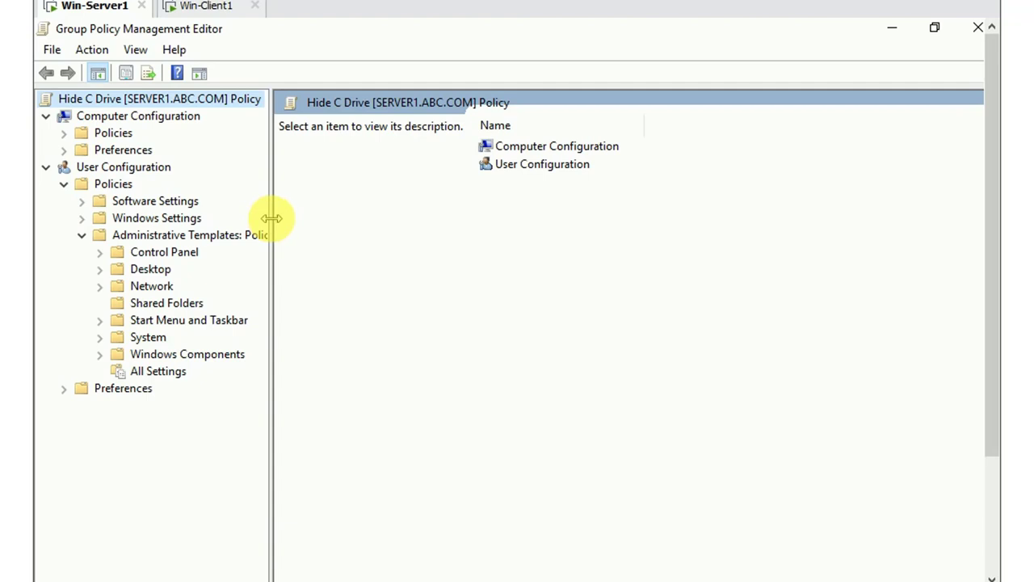
{"action": "left_click", "coordinate": [100, 355]}
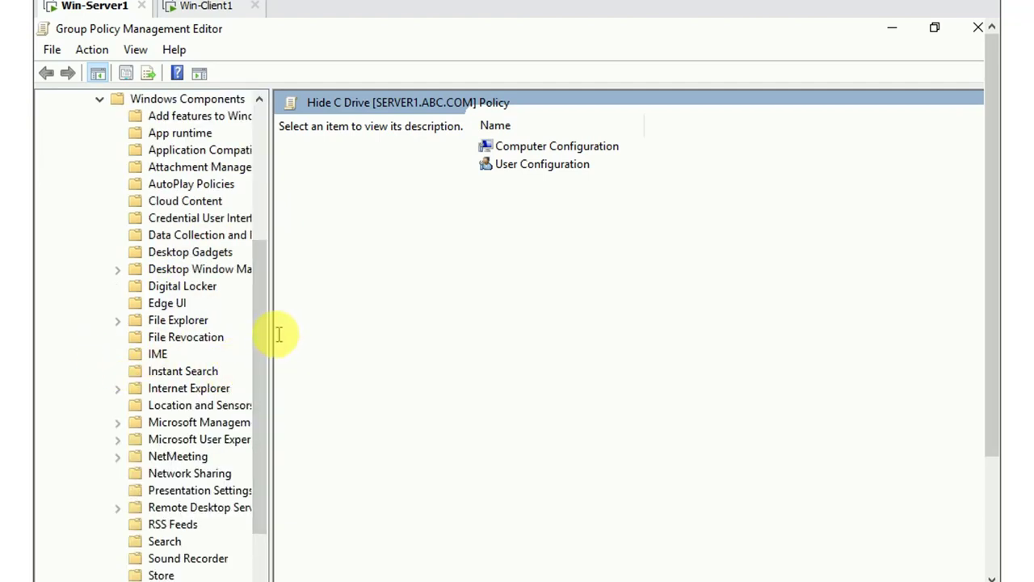
{"action": "left_click_drag", "start_coordinate": [272, 330], "coordinate": [324, 330]}
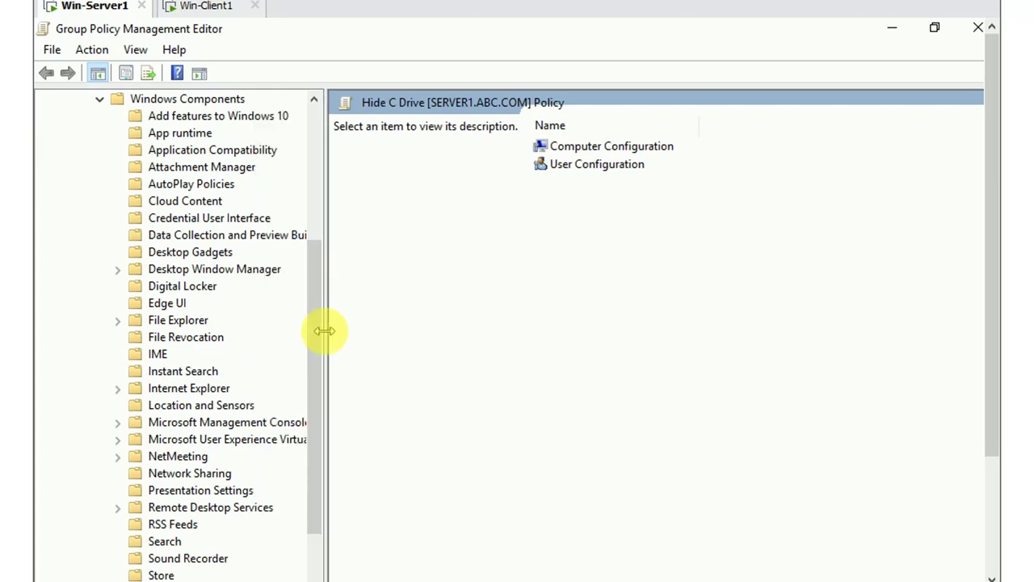
{"action": "scroll", "coordinate": [242, 457], "scroll_direction": "down", "scroll_amount": 1}
{"action": "scroll", "coordinate": [226, 462], "scroll_direction": "up", "scroll_amount": 1}
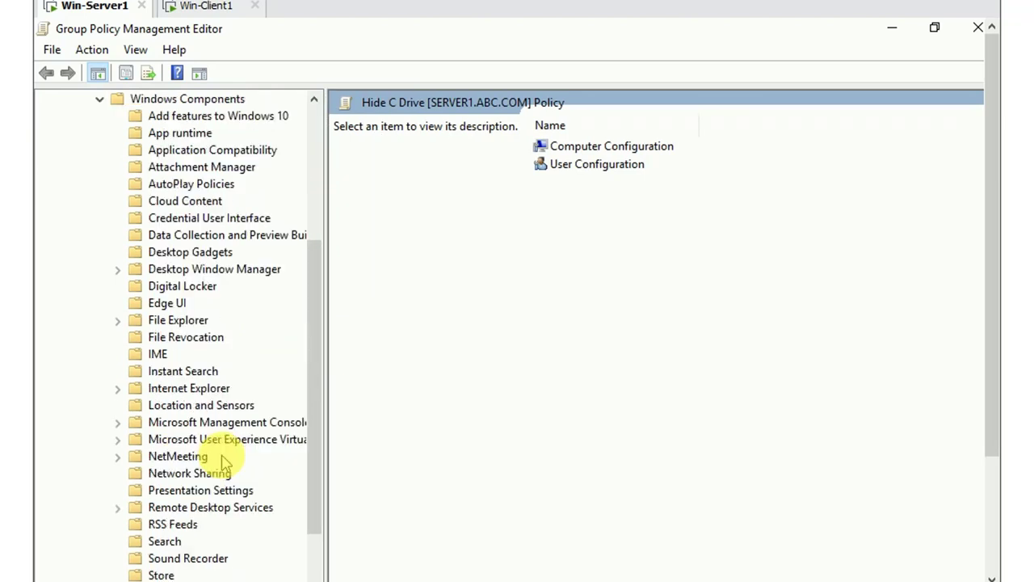
{"action": "scroll", "coordinate": [242, 461], "scroll_direction": "down", "scroll_amount": 1}
{"action": "scroll", "coordinate": [226, 460], "scroll_direction": "up", "scroll_amount": 6}
{"action": "scroll", "coordinate": [229, 462], "scroll_direction": "down", "scroll_amount": 2}
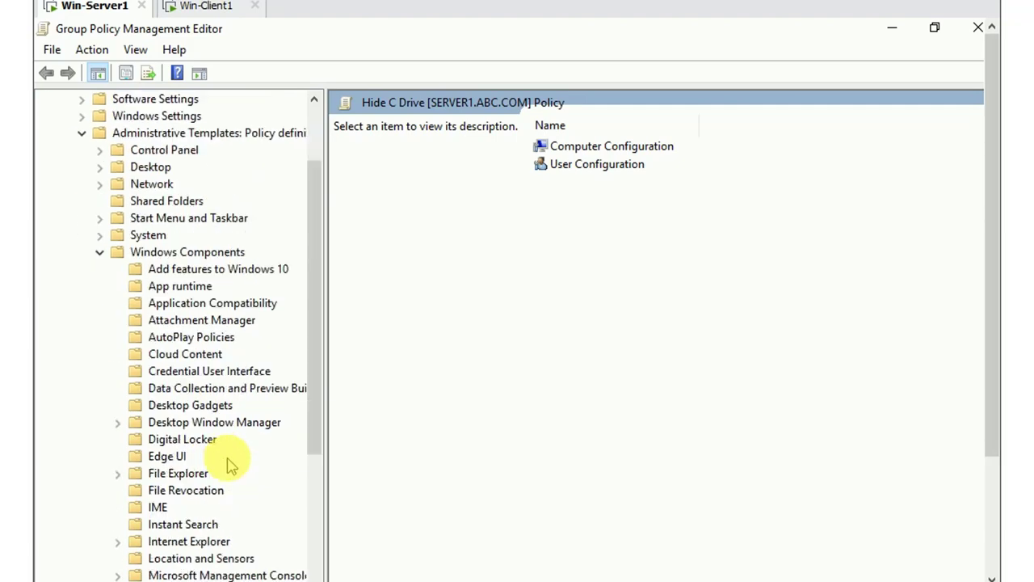
{"action": "scroll", "coordinate": [230, 463], "scroll_direction": "down", "scroll_amount": 2}
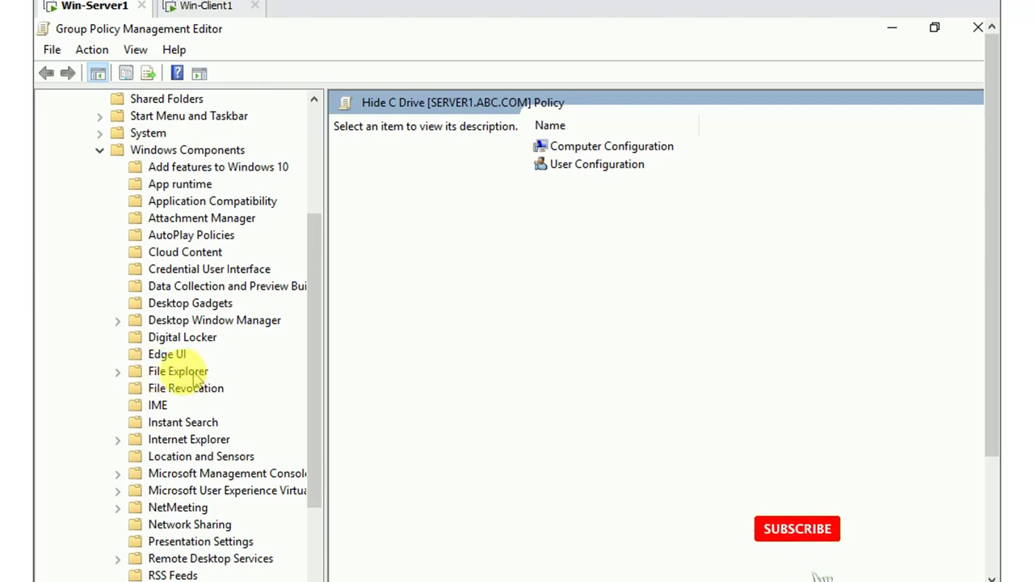
{"action": "left_click", "coordinate": [118, 371]}
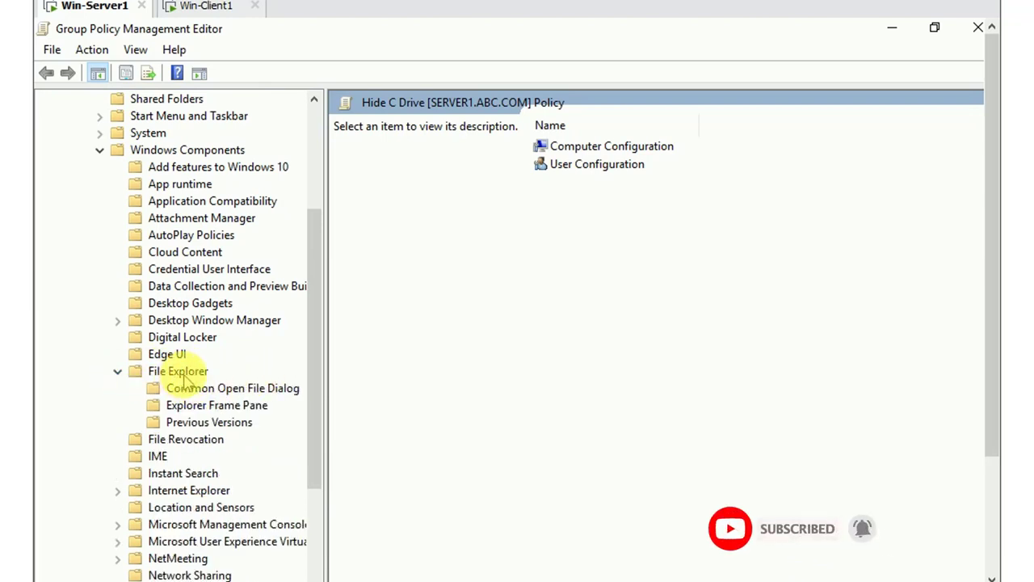
{"action": "left_click", "coordinate": [199, 377]}
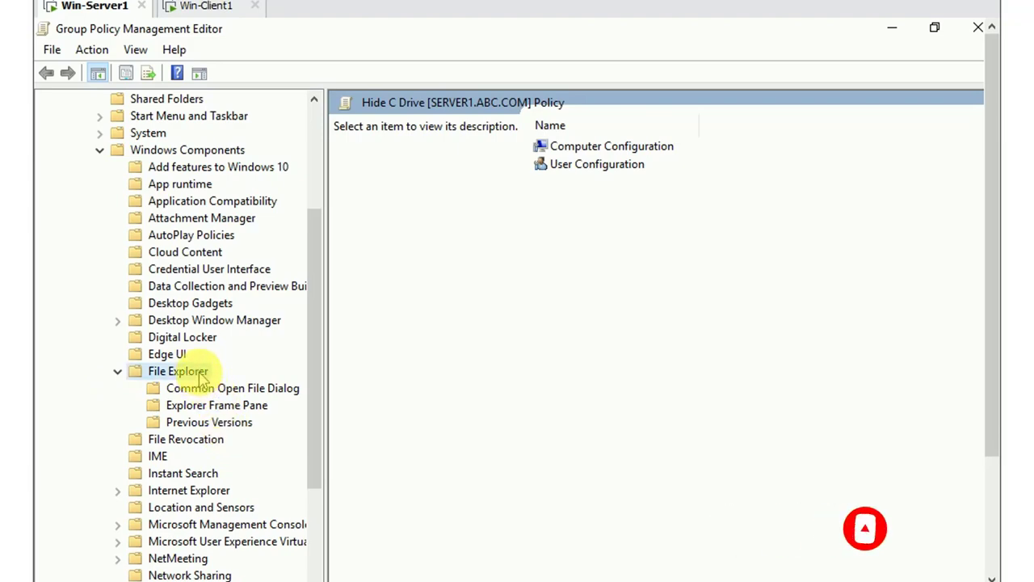
Show File Explorer's settings sorted by name and open the context menu of 'Hide these specified drives in My Computer'
{"action": "double_click", "coordinate": [202, 380]}
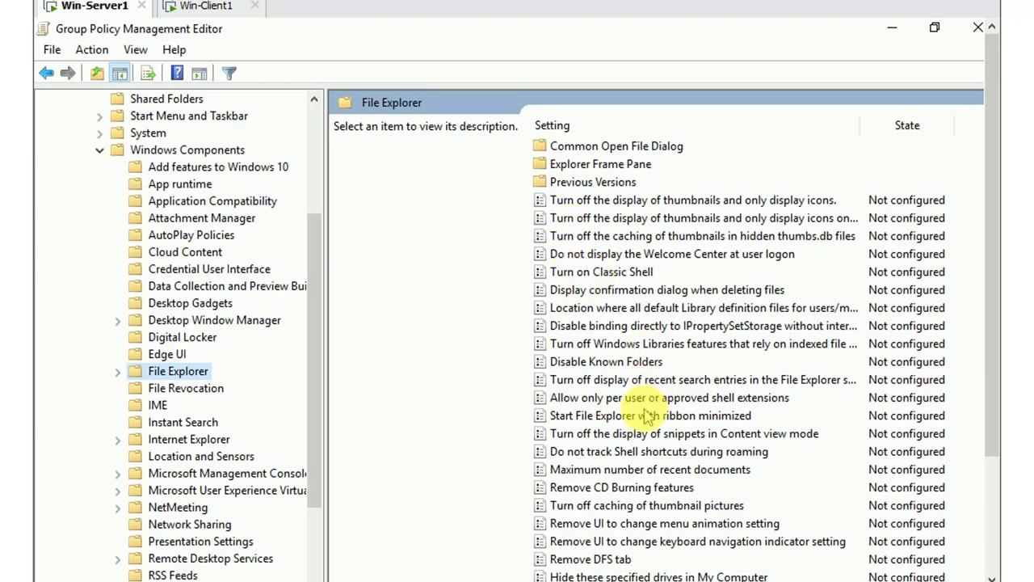
{"action": "left_click", "coordinate": [682, 127]}
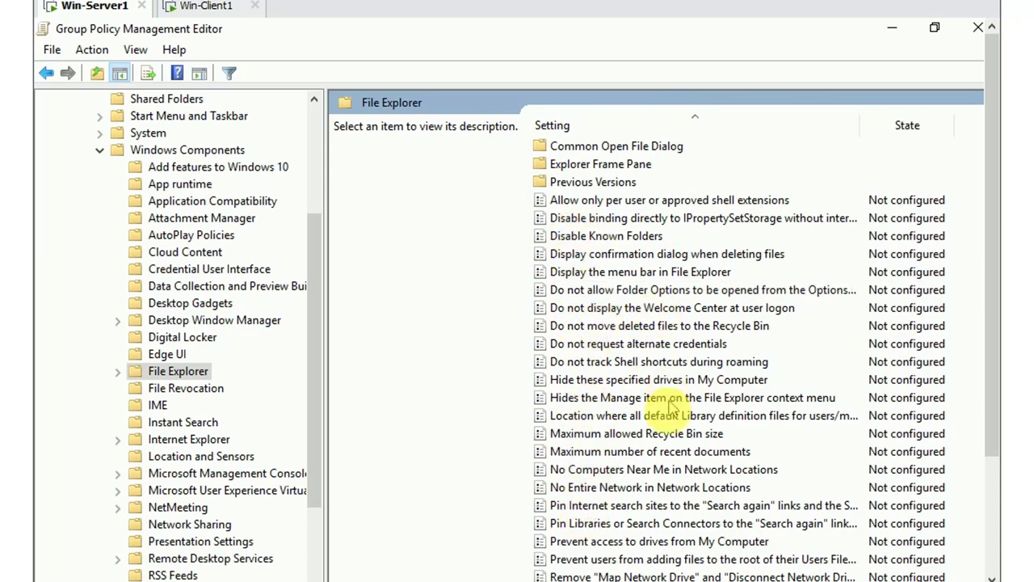
{"action": "scroll", "coordinate": [669, 402], "scroll_direction": "down", "scroll_amount": 2}
{"action": "scroll", "coordinate": [658, 441], "scroll_direction": "up", "scroll_amount": 1}
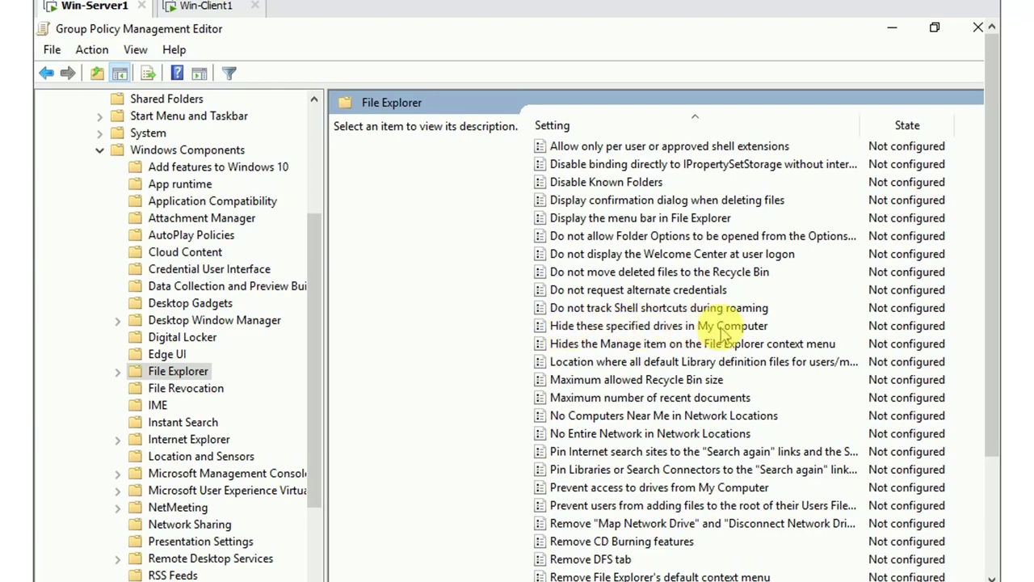
{"action": "right_click", "coordinate": [774, 327]}
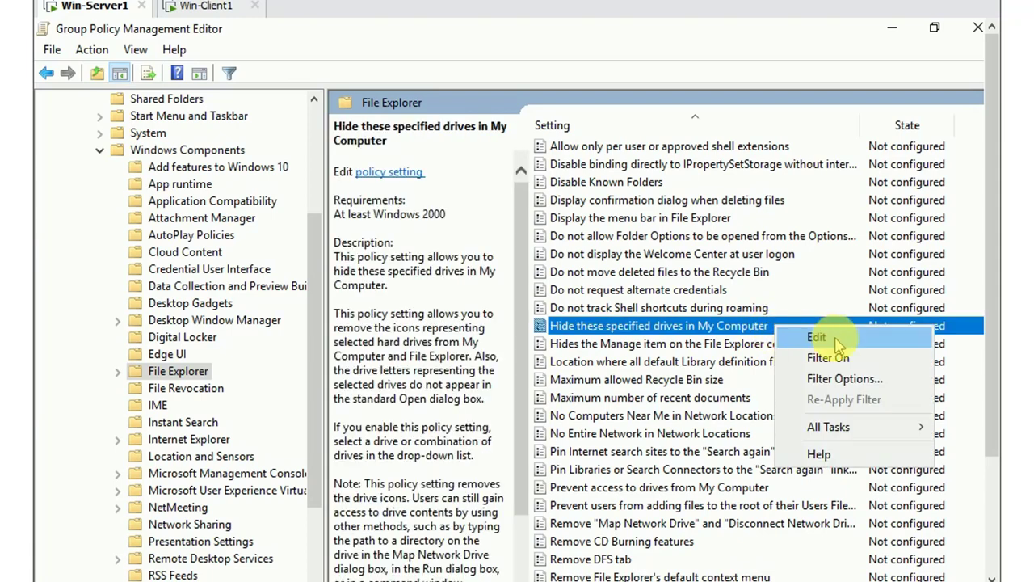
{"action": "left_click", "coordinate": [817, 338]}
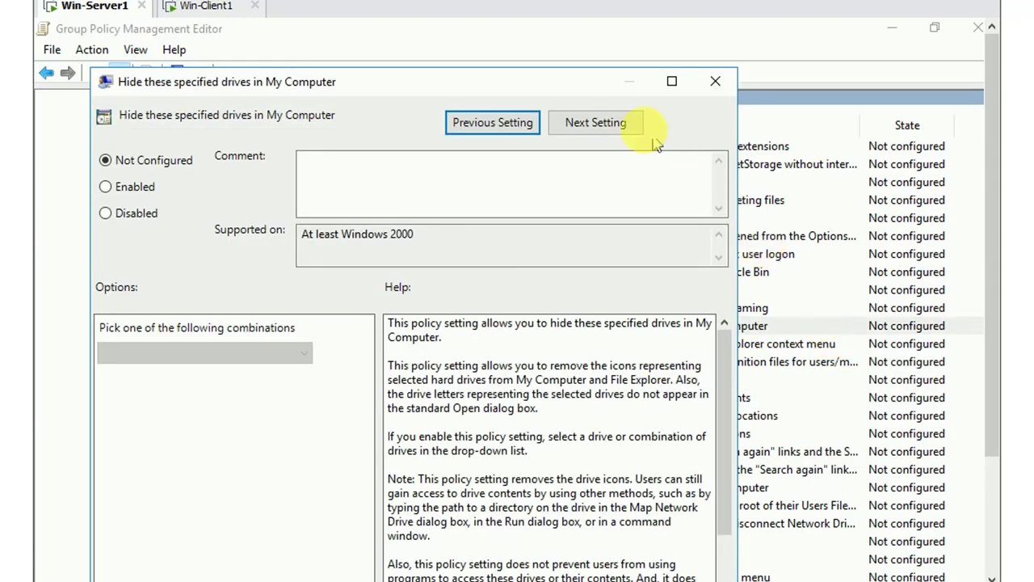
{"action": "left_click_drag", "start_coordinate": [564, 25], "coordinate": [566, 18]}
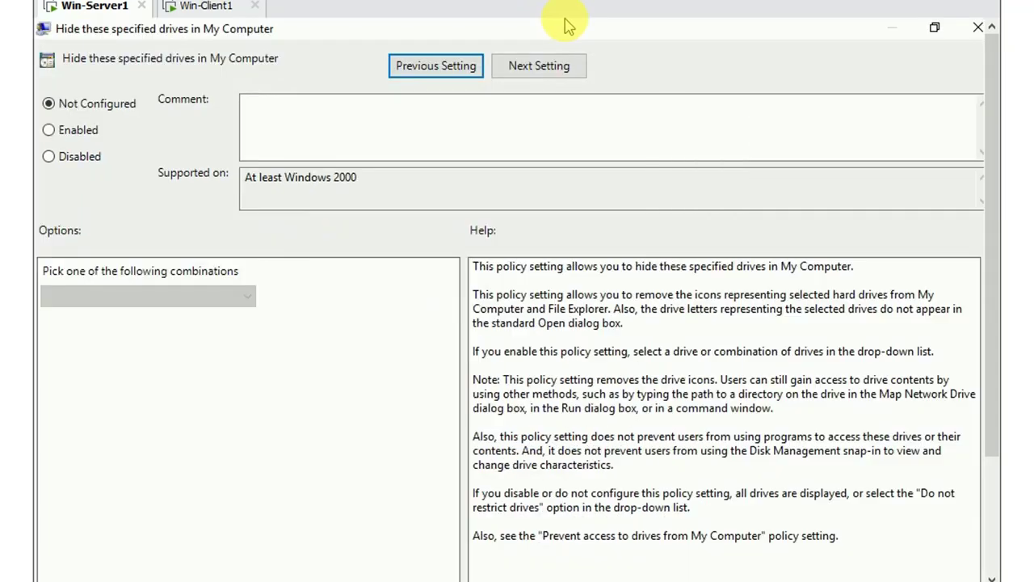
{"action": "left_click", "coordinate": [933, 27]}
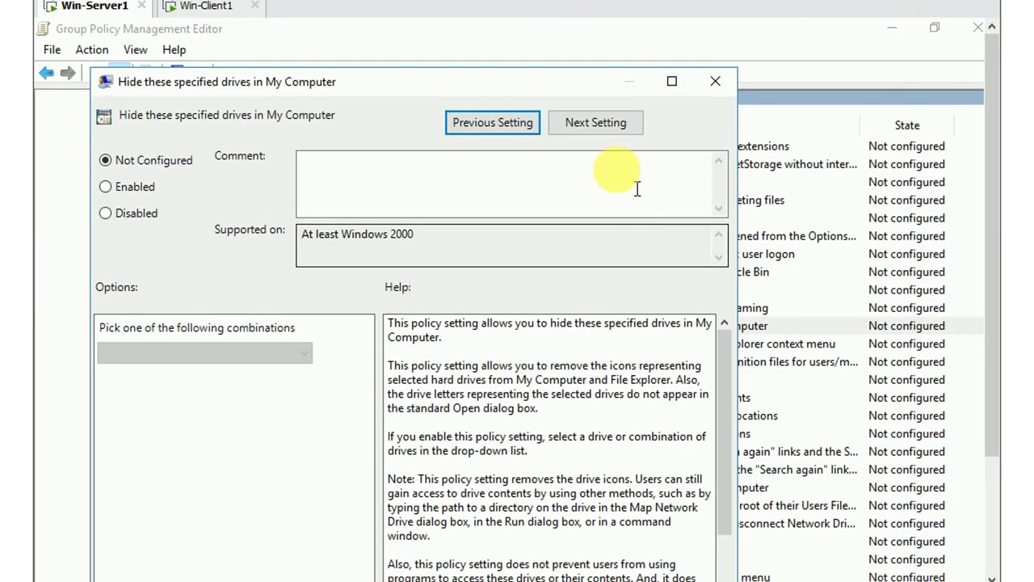
{"action": "left_click_drag", "start_coordinate": [521, 80], "coordinate": [541, 24]}
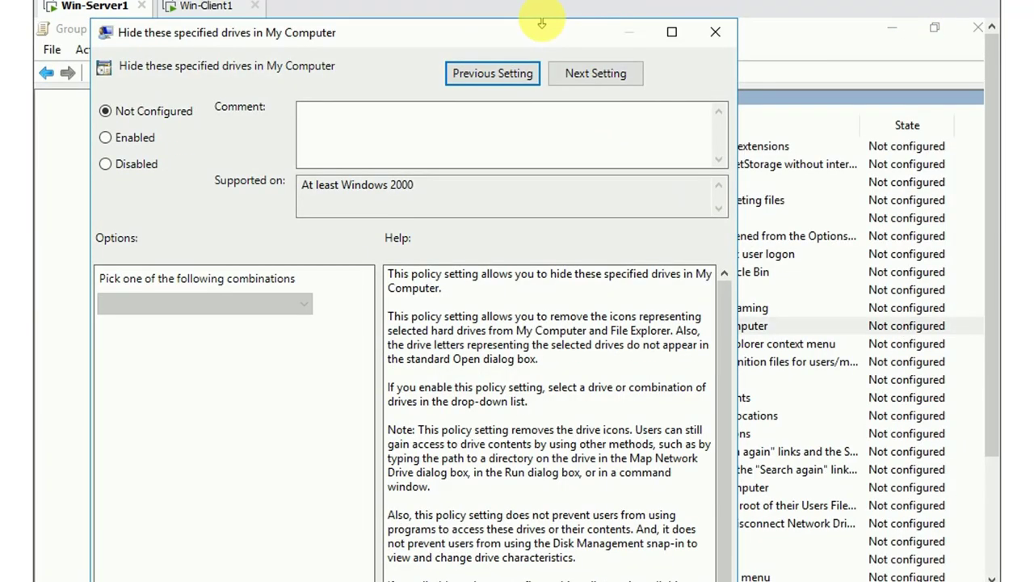
{"action": "left_click_drag", "start_coordinate": [359, 25], "coordinate": [405, 27]}
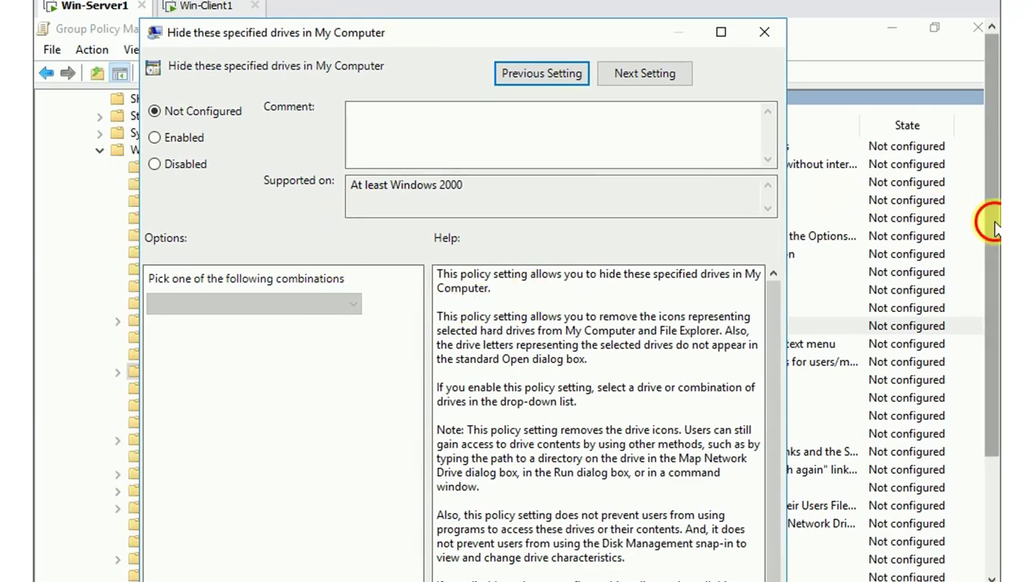
{"action": "left_click_drag", "start_coordinate": [993, 226], "coordinate": [995, 305]}
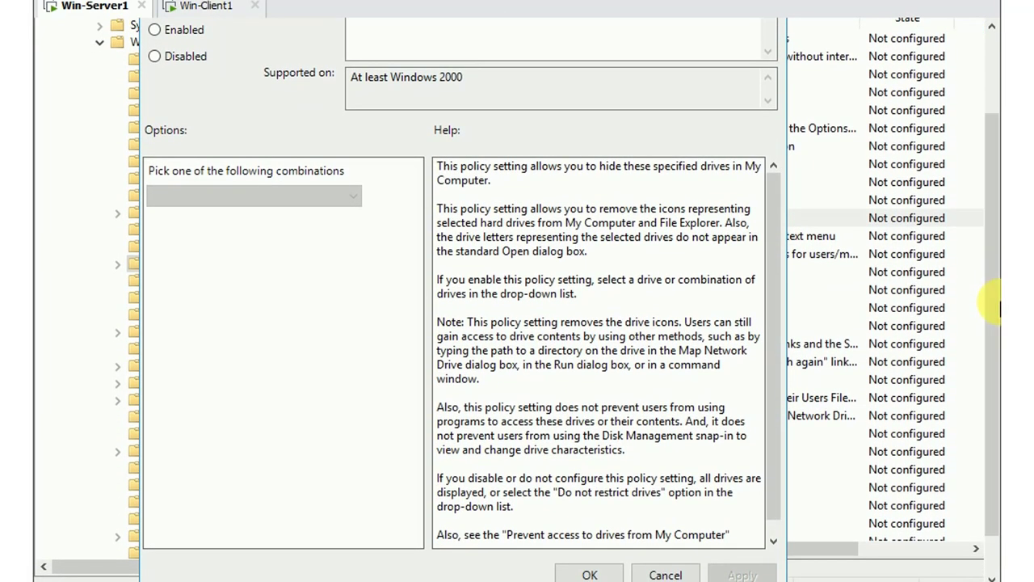
Set the policy to Enabled with 'Restrict C drive only' as the drive combination
{"action": "left_click", "coordinate": [153, 30]}
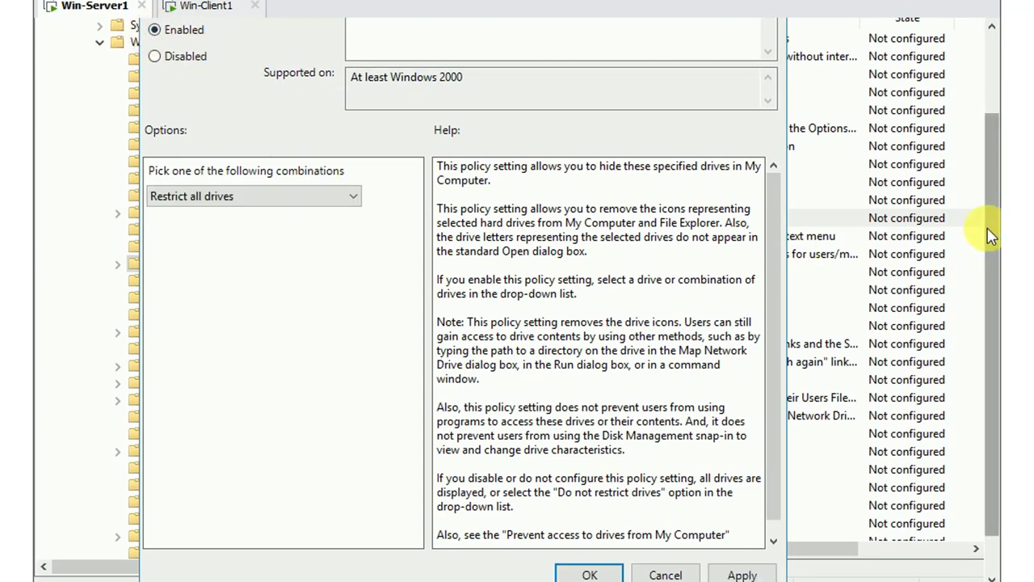
{"action": "mouse_move", "coordinate": [993, 231]}
{"action": "left_mouse_down"}
{"action": "mouse_move", "coordinate": [998, 172]}
{"action": "mouse_move", "coordinate": [999, 242]}
{"action": "left_mouse_up"}
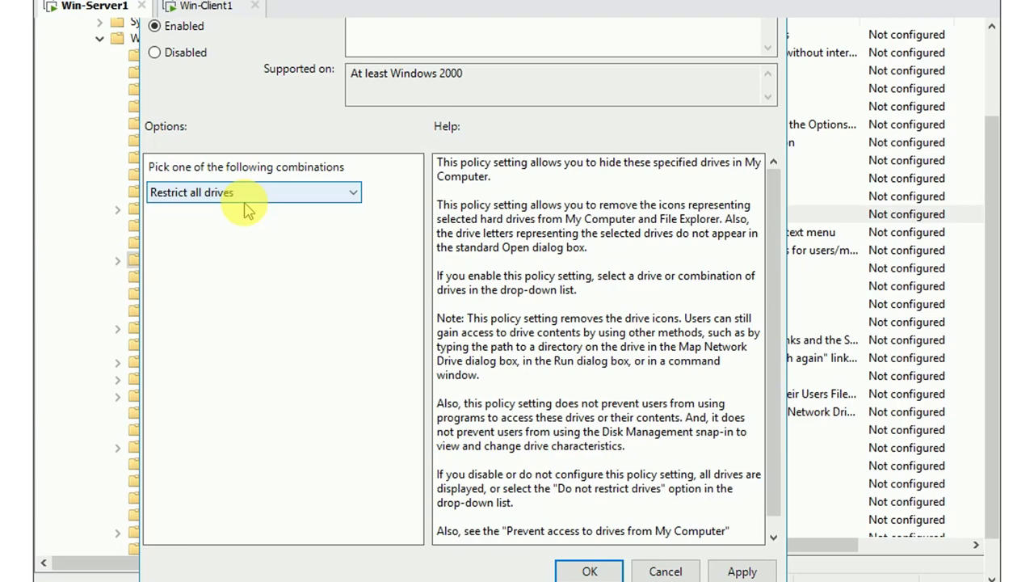
{"action": "left_click", "coordinate": [355, 194]}
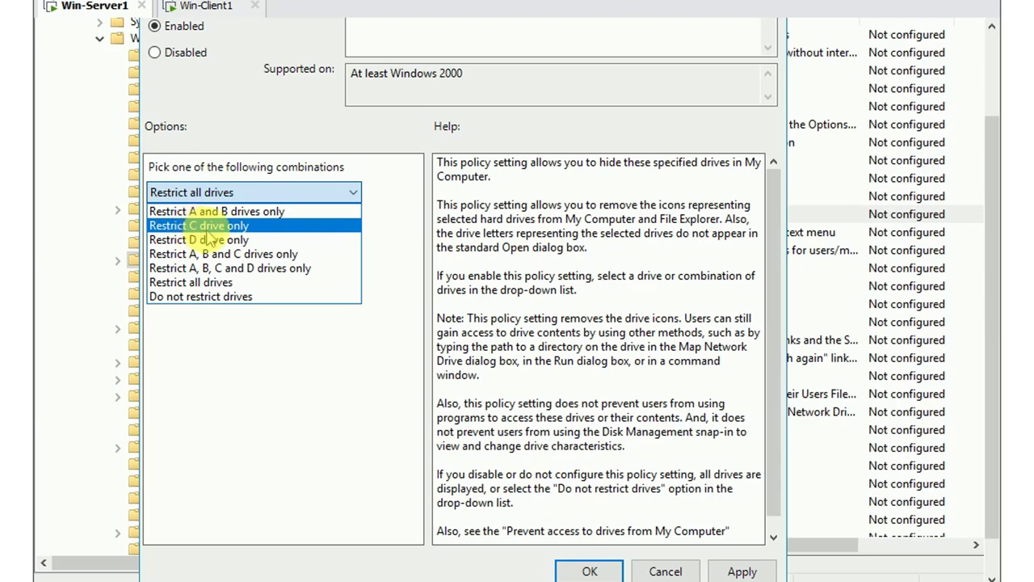
{"action": "left_click", "coordinate": [210, 230]}
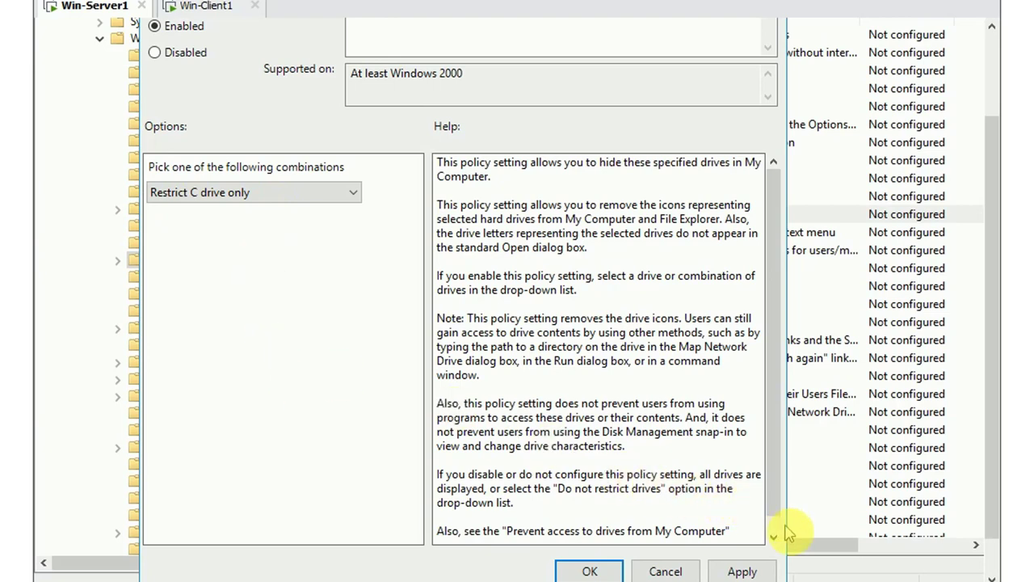
Apply the Enabled, Restrict C drive only setting
{"action": "left_click", "coordinate": [742, 572]}
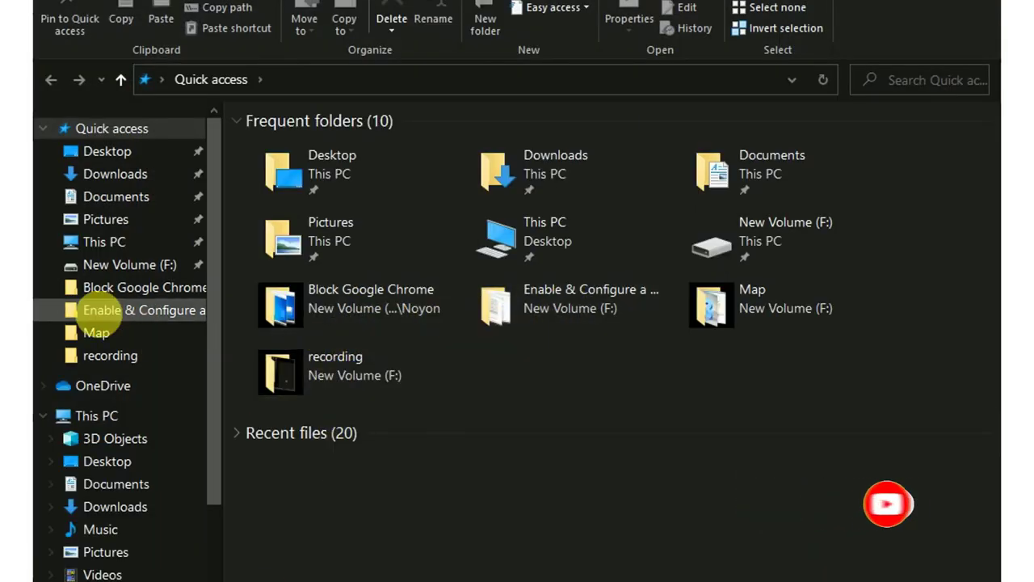
Switch File Explorer from Quick access to This PC
{"action": "left_click", "coordinate": [105, 241]}
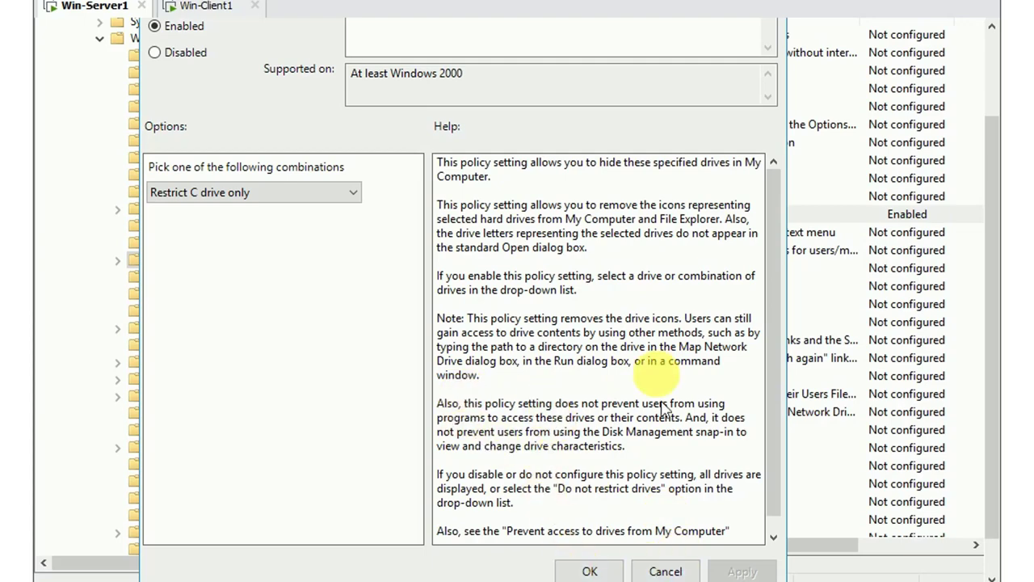
Confirm the policy with OK, close the editor, and minimize Group Policy Management and Server Manager
{"action": "left_click", "coordinate": [589, 571]}
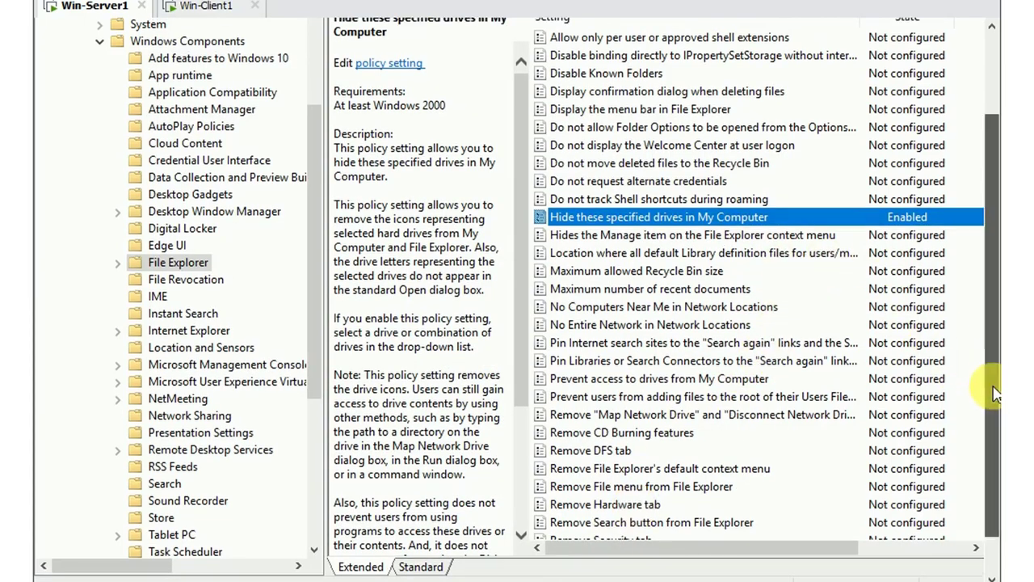
{"action": "scroll", "coordinate": [987, 390], "scroll_direction": "up", "scroll_amount": 2}
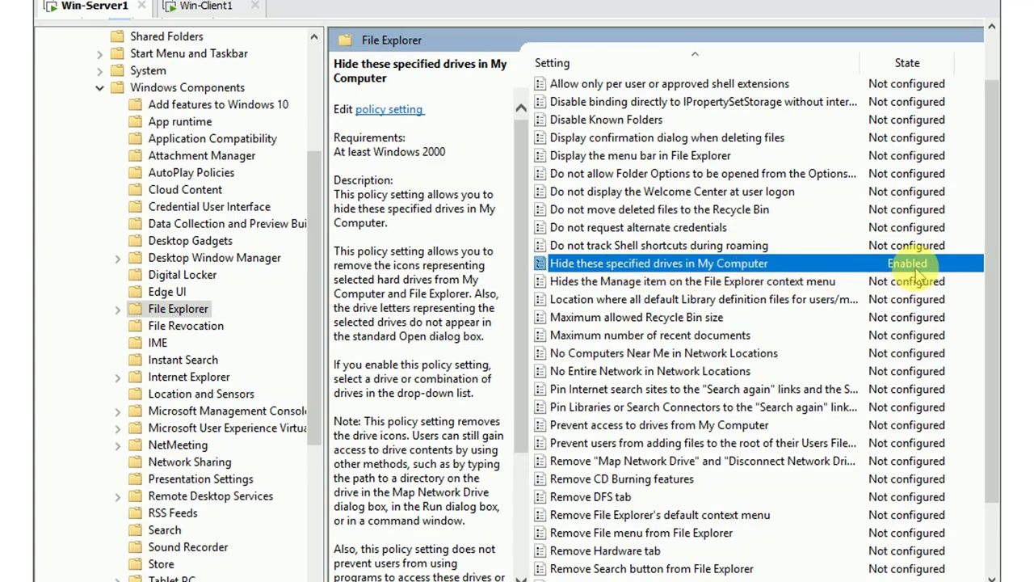
{"action": "left_click_drag", "start_coordinate": [1000, 224], "coordinate": [997, 183]}
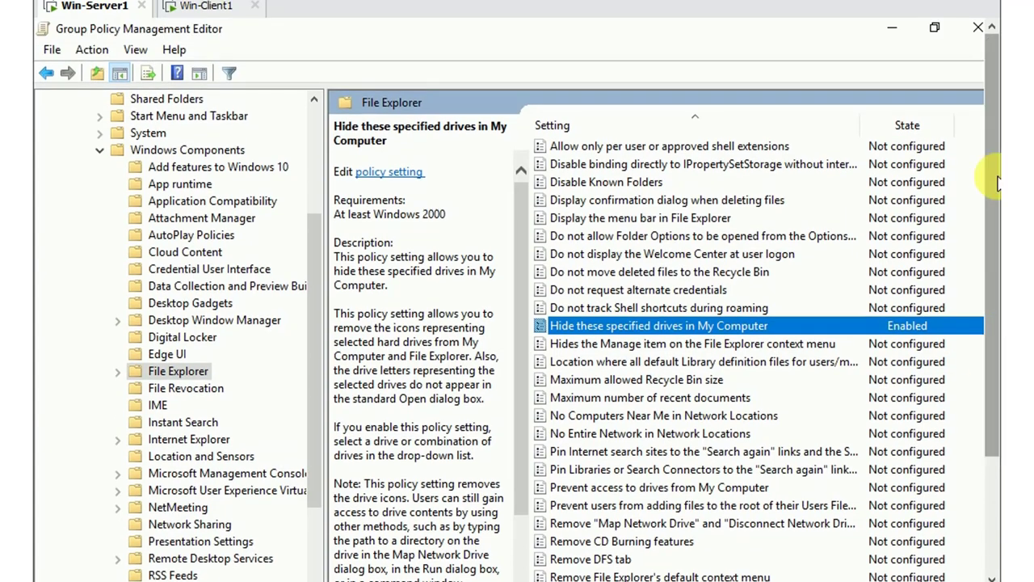
{"action": "left_click", "coordinate": [977, 29]}
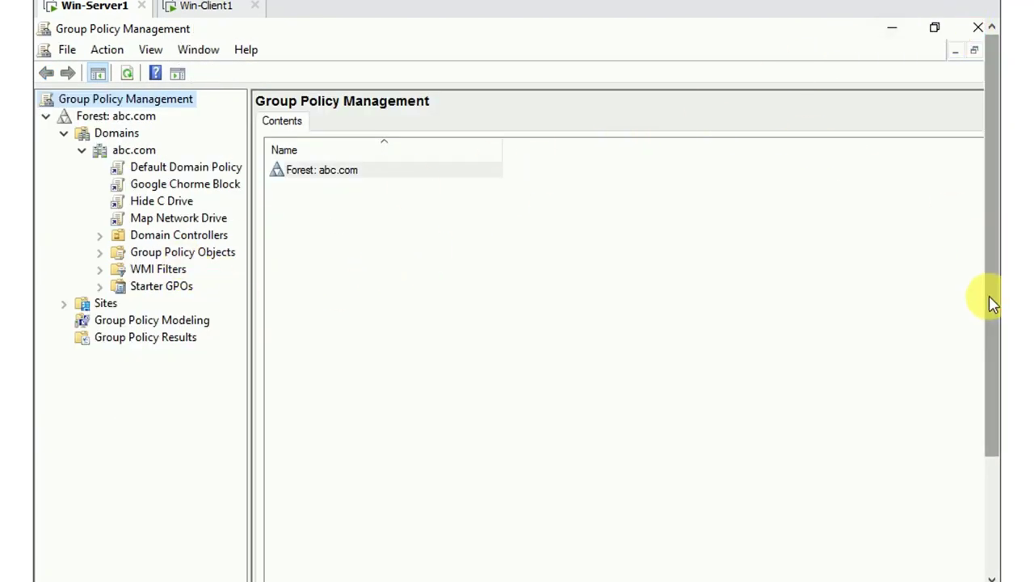
{"action": "left_click", "coordinate": [884, 23]}
{"action": "left_click", "coordinate": [884, 22]}
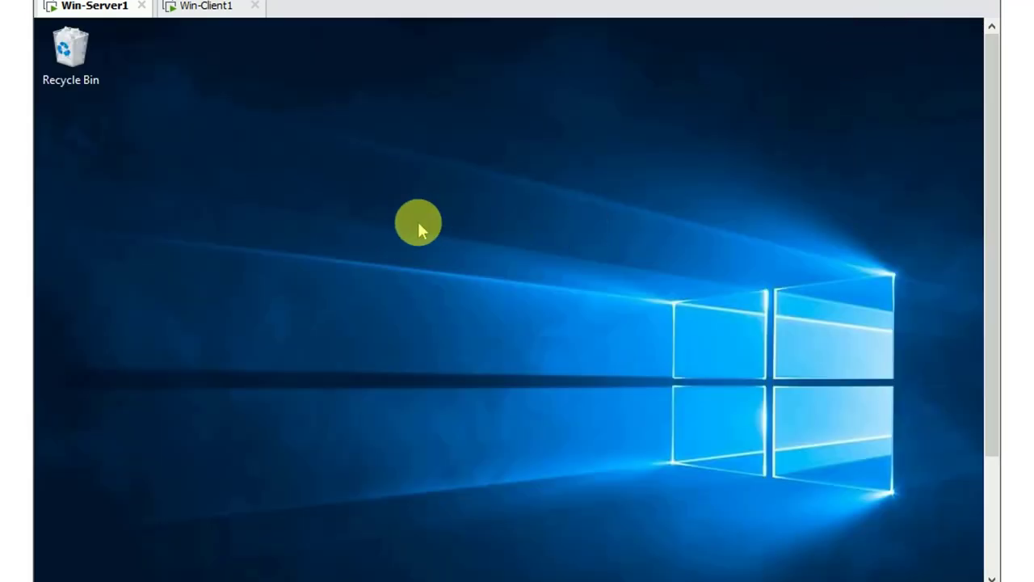
Launch PowerShell from the Run box on Win-Server1 and run gpupdate /force
{"action": "key", "text": "super+r"}
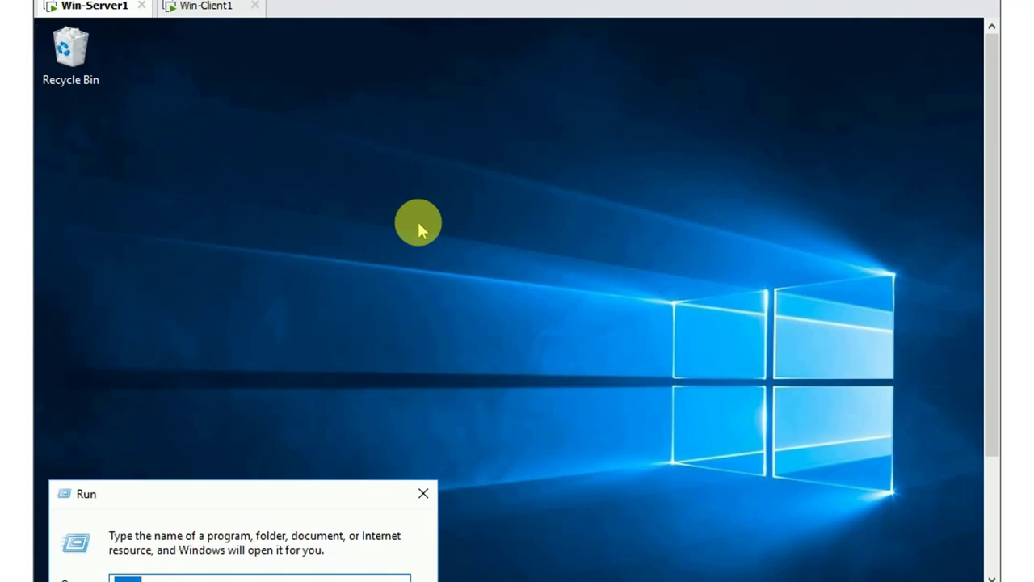
{"action": "left_click_drag", "start_coordinate": [266, 491], "coordinate": [363, 231]}
{"action": "key", "text": "BackSpace"}
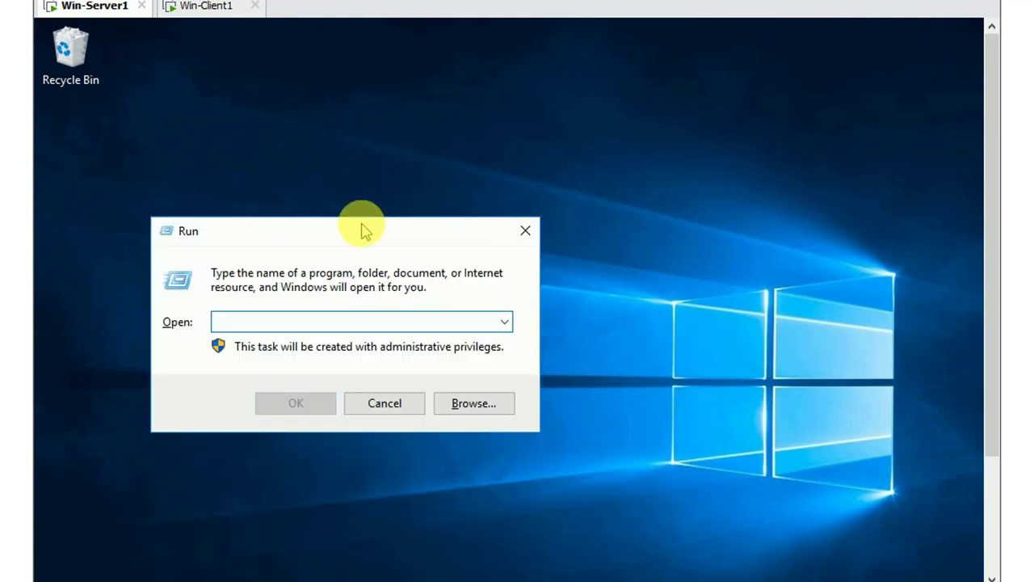
{"action": "type", "text": "powershe"}
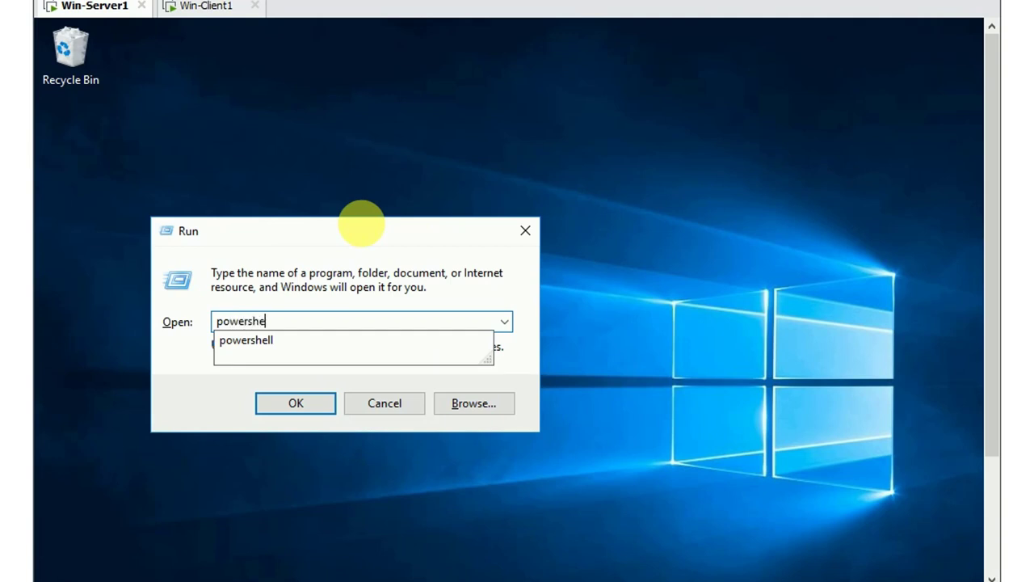
{"action": "type", "text": "ll"}
{"action": "key", "text": "Return"}
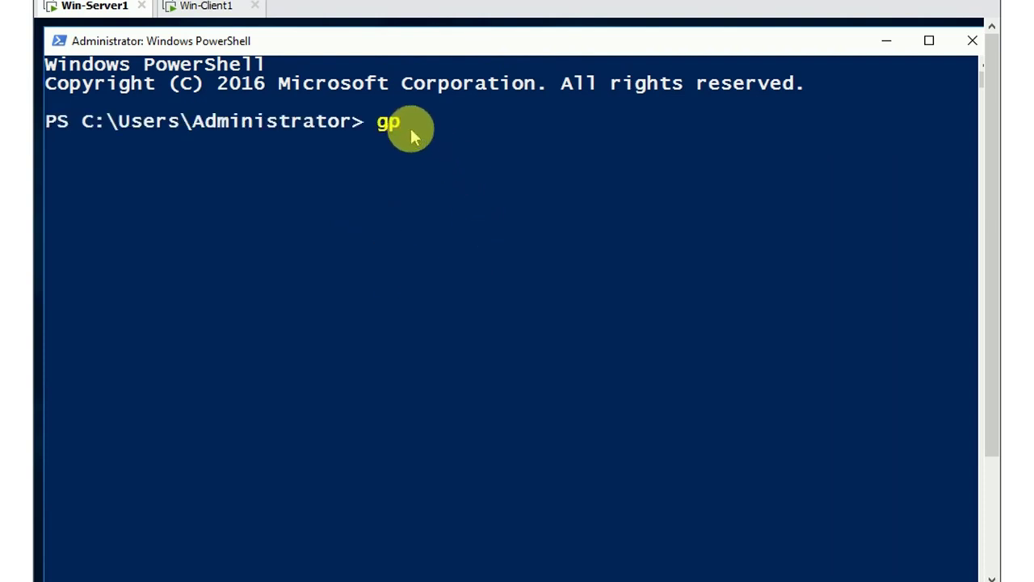
{"action": "type", "text": "gpupdate /force"}
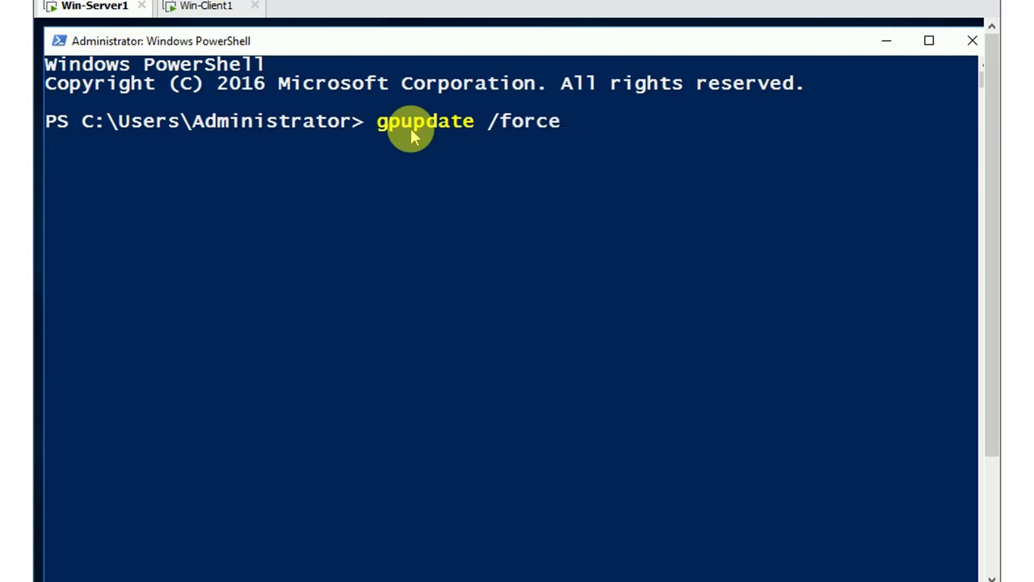
{"action": "key", "text": "Return"}
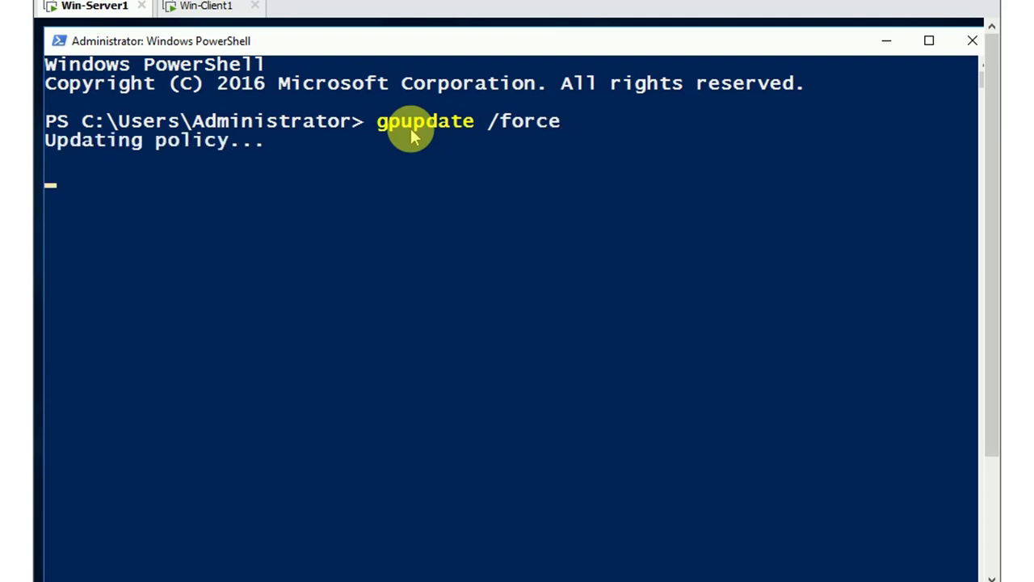
Switch to Win-Client1 and refresh its desktop from the right-click menu
{"action": "left_click", "coordinate": [217, 8]}
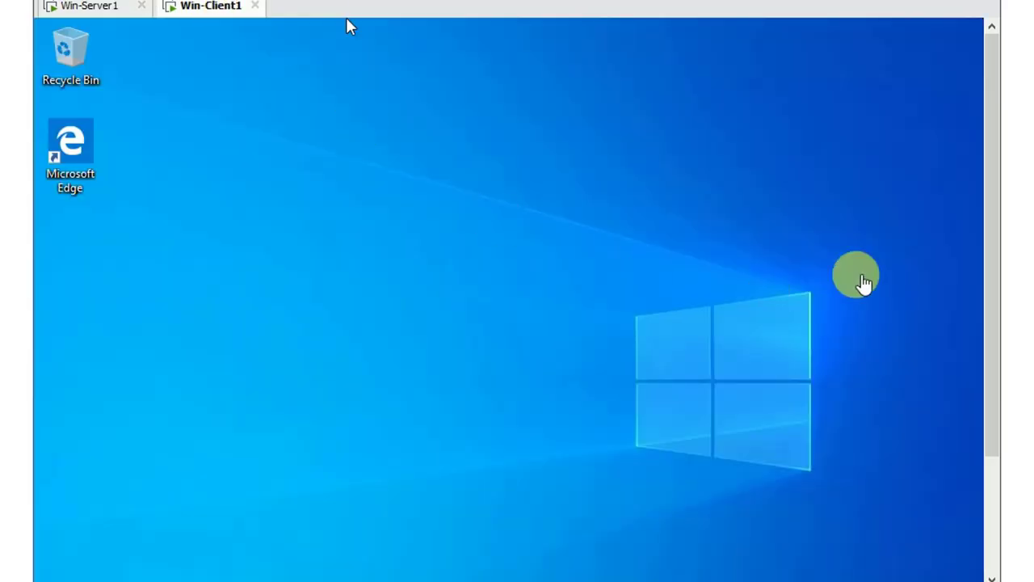
{"action": "left_click_drag", "start_coordinate": [997, 181], "coordinate": [993, 328]}
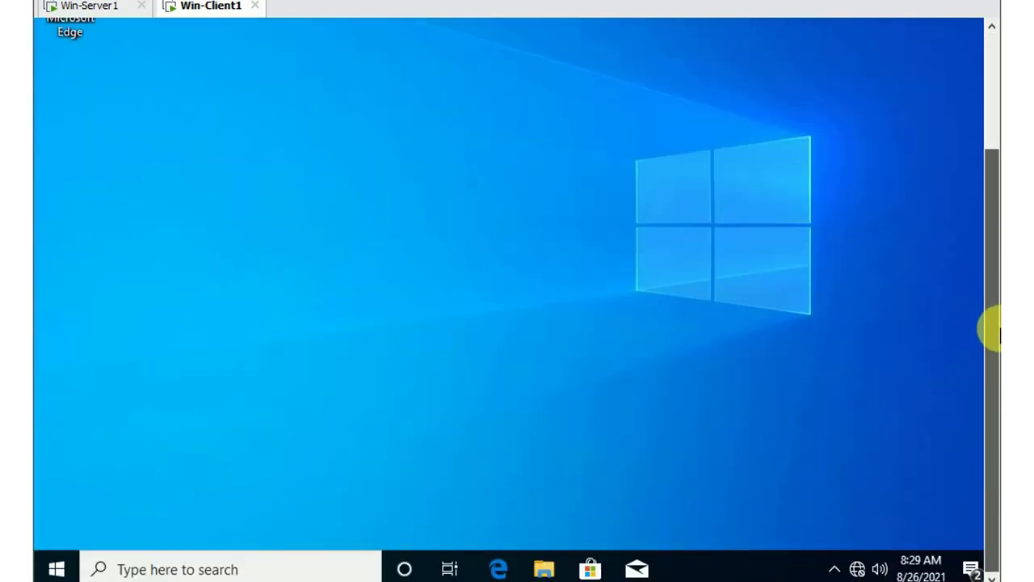
{"action": "right_click", "coordinate": [521, 271]}
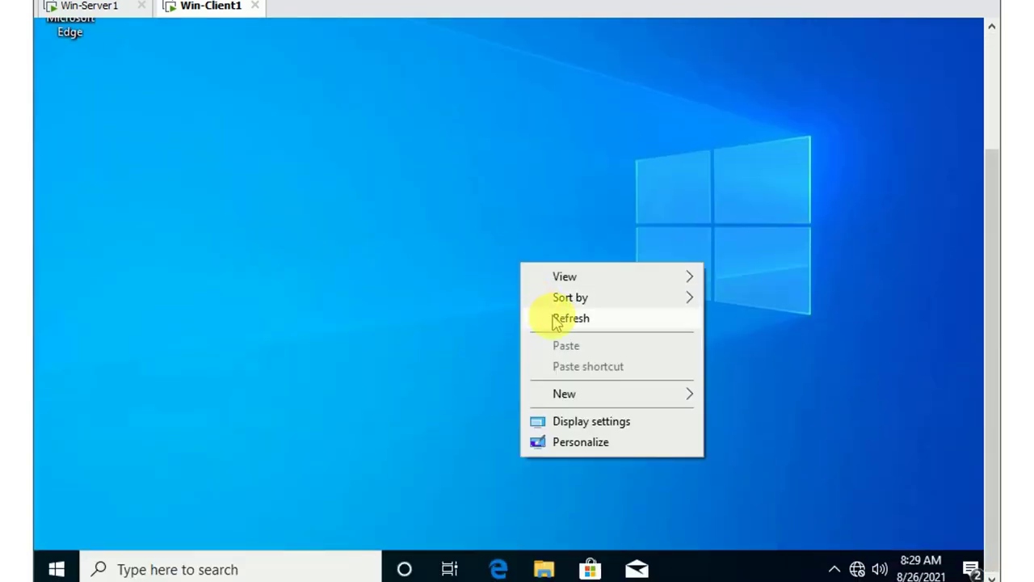
{"action": "left_click", "coordinate": [554, 317]}
{"action": "right_click", "coordinate": [493, 237]}
{"action": "left_click", "coordinate": [541, 296]}
{"action": "right_click", "coordinate": [494, 239]}
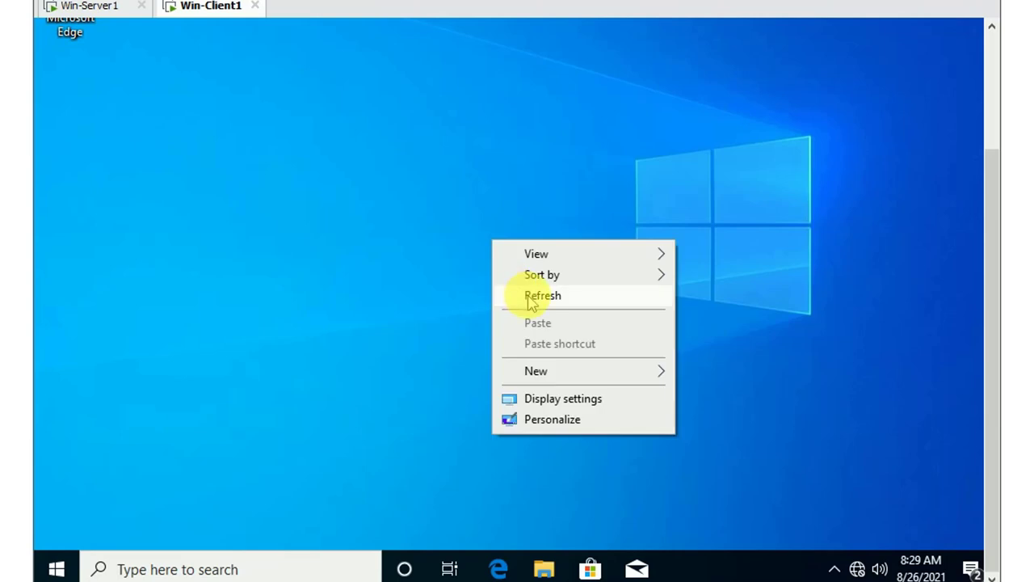
{"action": "left_click", "coordinate": [525, 294]}
Launch PowerShell on the client through the Run box
{"action": "key", "text": "super+r"}
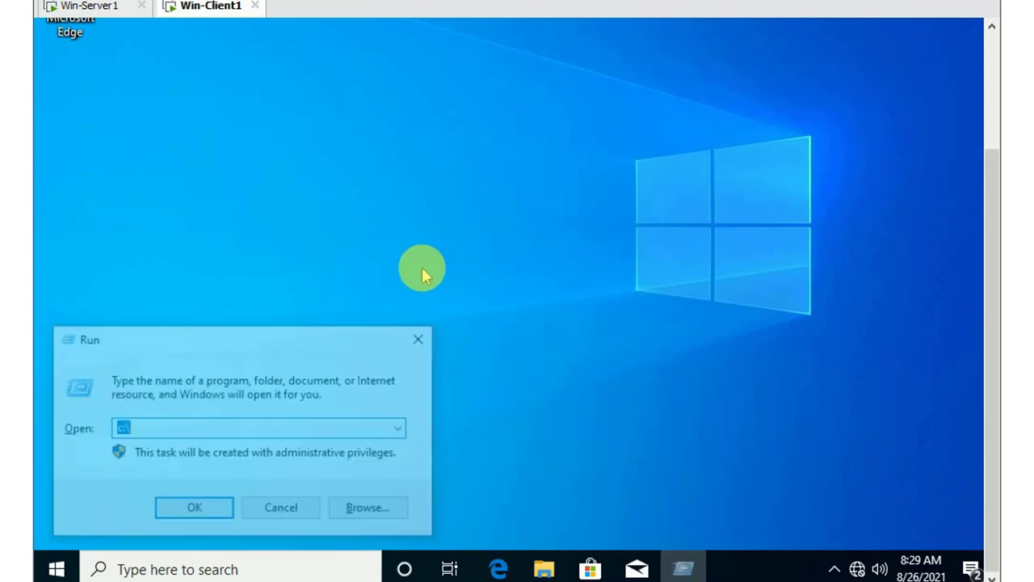
{"action": "key", "text": "BackSpace"}
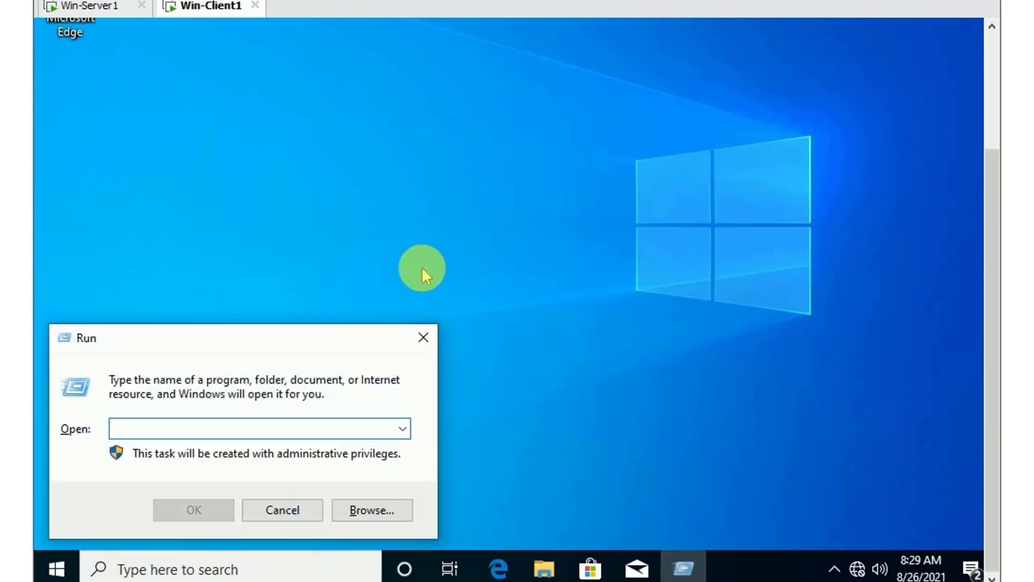
{"action": "type", "text": "powersh"}
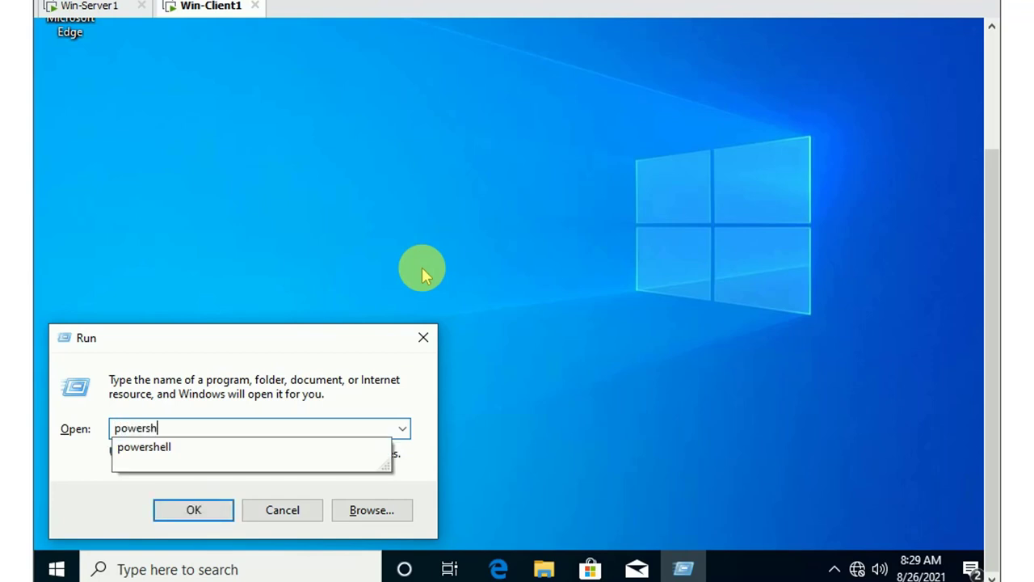
{"action": "type", "text": "ell"}
{"action": "key", "text": "Return"}
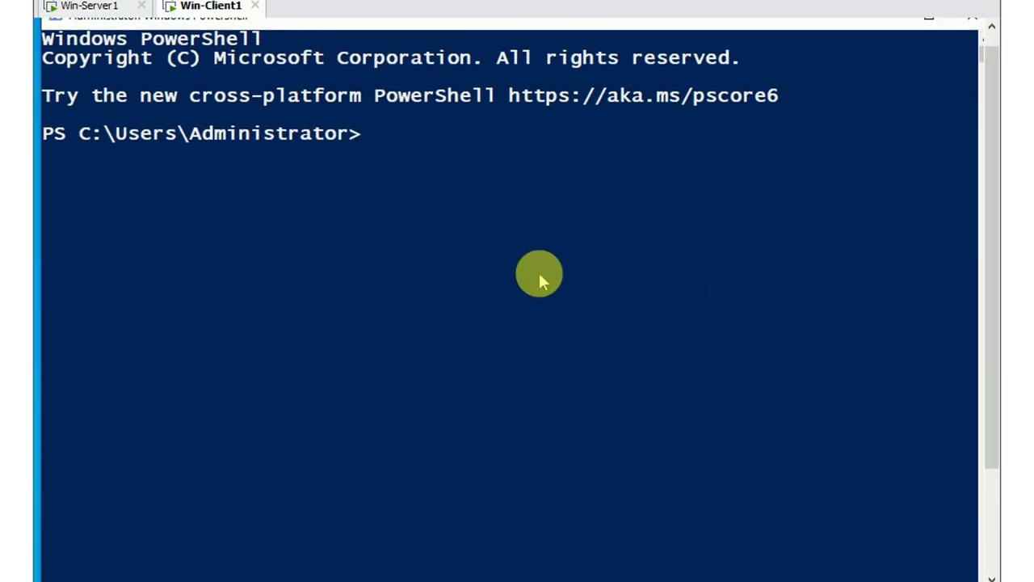
Run gpupdate /force on the client, then switch to the Win-Server1 console
{"action": "type", "text": "gpupd"}
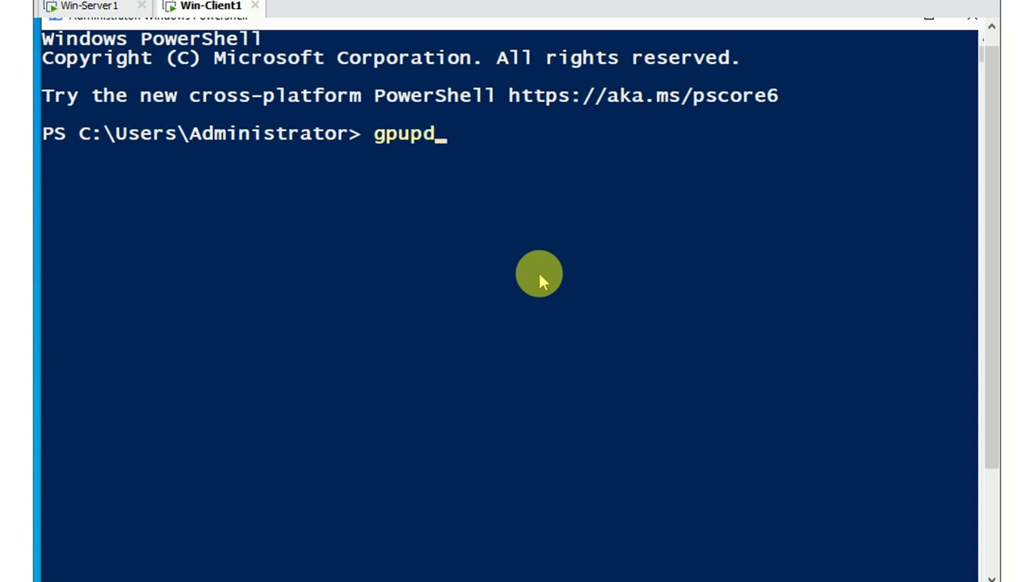
{"action": "type", "text": "ate /f"}
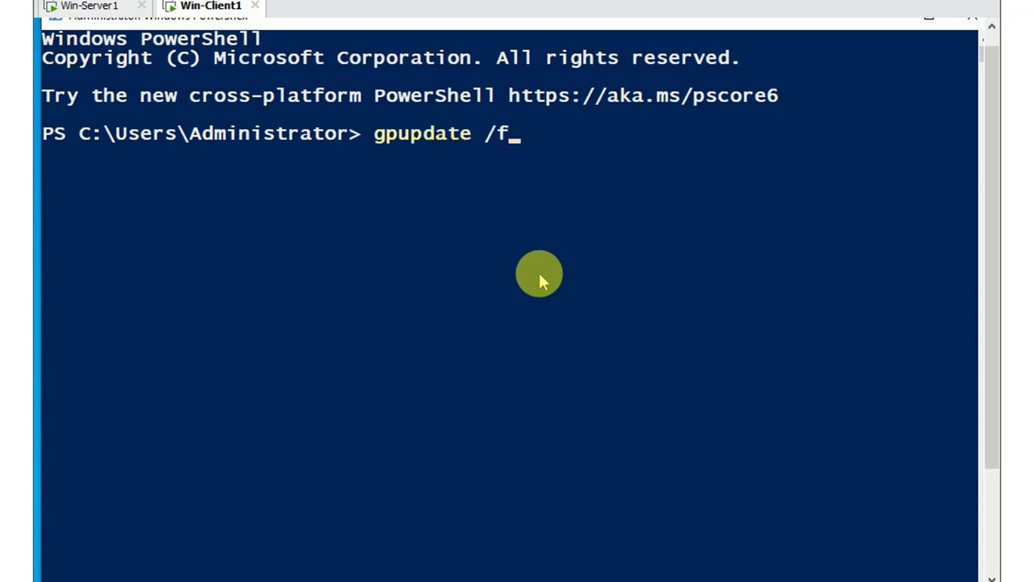
{"action": "type", "text": "orce"}
{"action": "key", "text": "Return"}
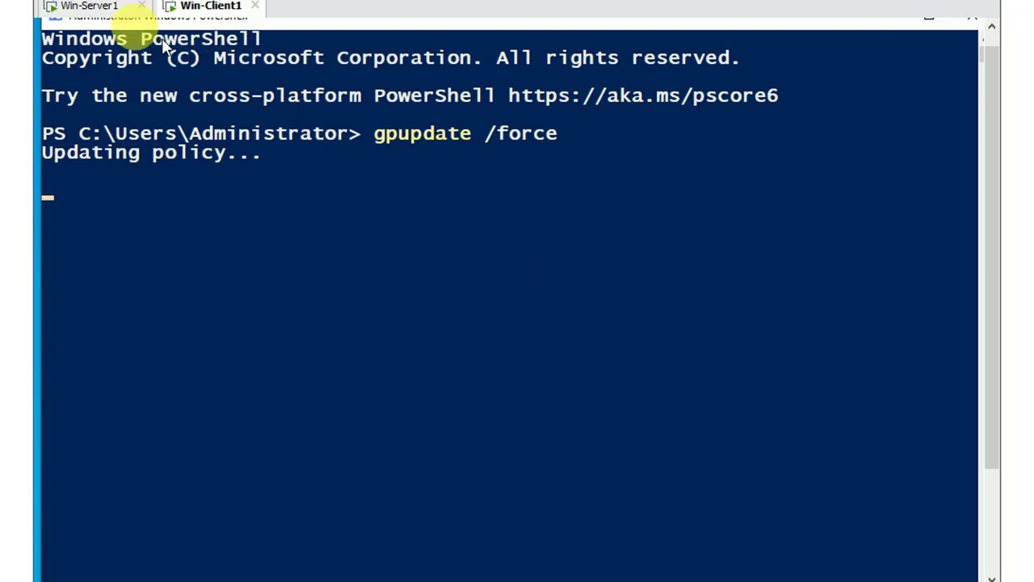
{"action": "left_click", "coordinate": [103, 8]}
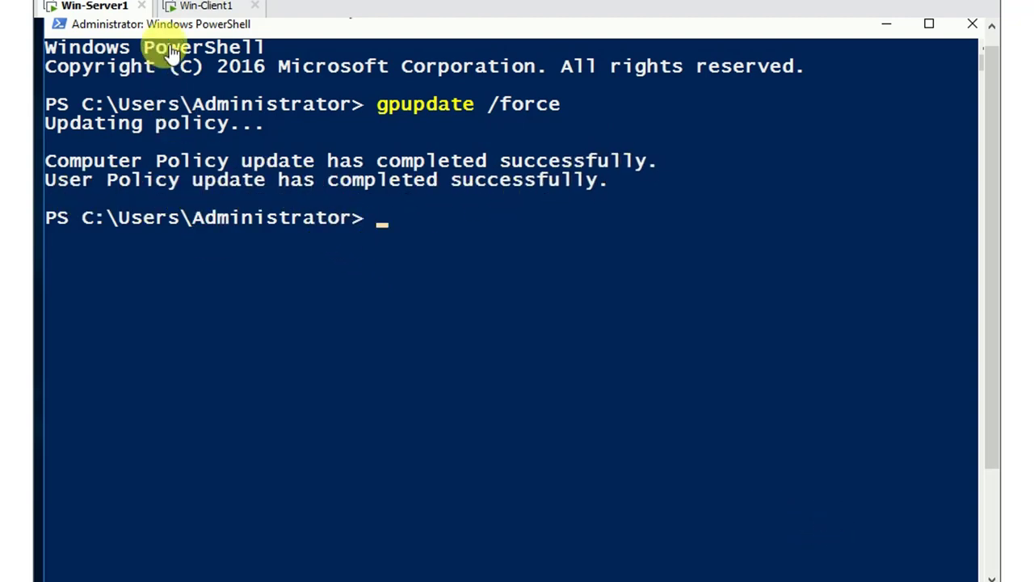
Return to Win-Client1, review the gpupdate errors, and minimize the PowerShell window
{"action": "left_click", "coordinate": [211, 7]}
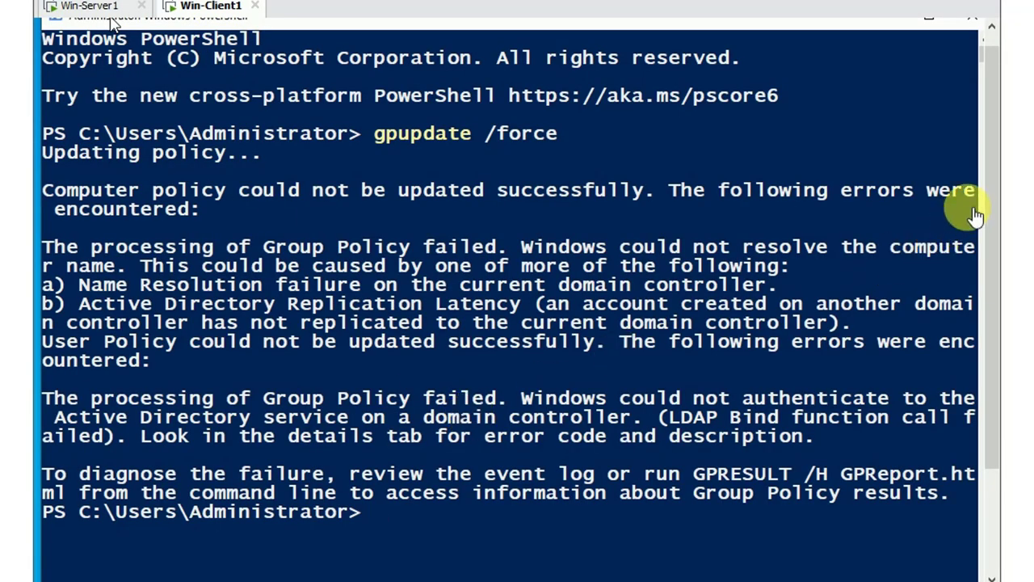
{"action": "left_click_drag", "start_coordinate": [993, 198], "coordinate": [995, 170]}
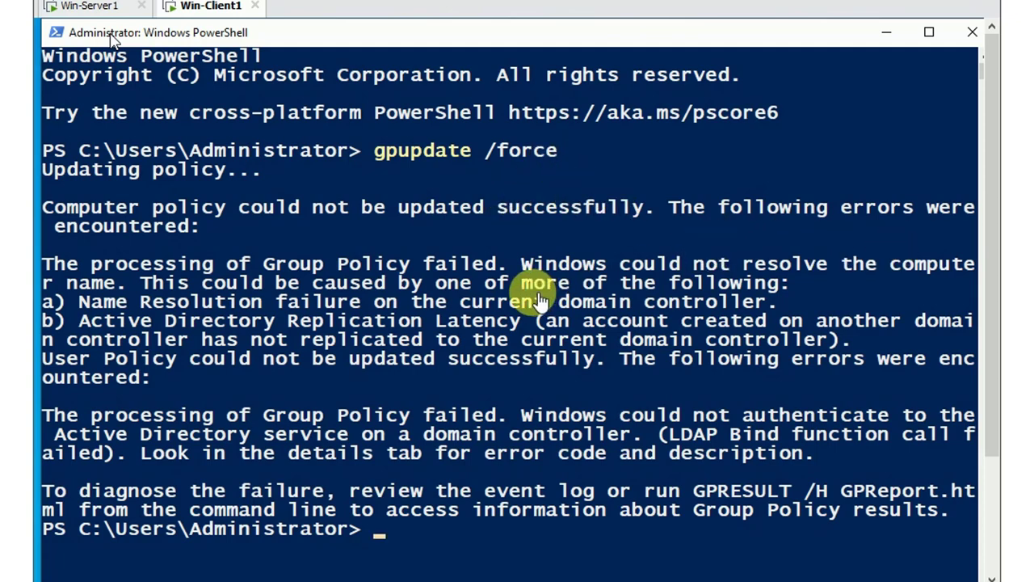
{"action": "scroll", "coordinate": [995, 194], "scroll_direction": "down", "scroll_amount": 2}
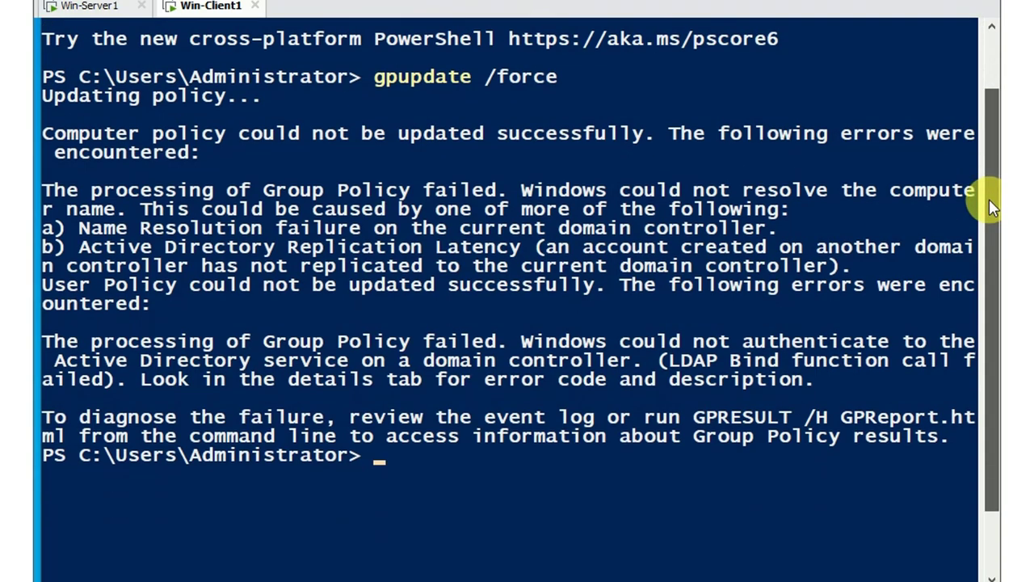
{"action": "scroll", "coordinate": [995, 161], "scroll_direction": "up", "scroll_amount": 2}
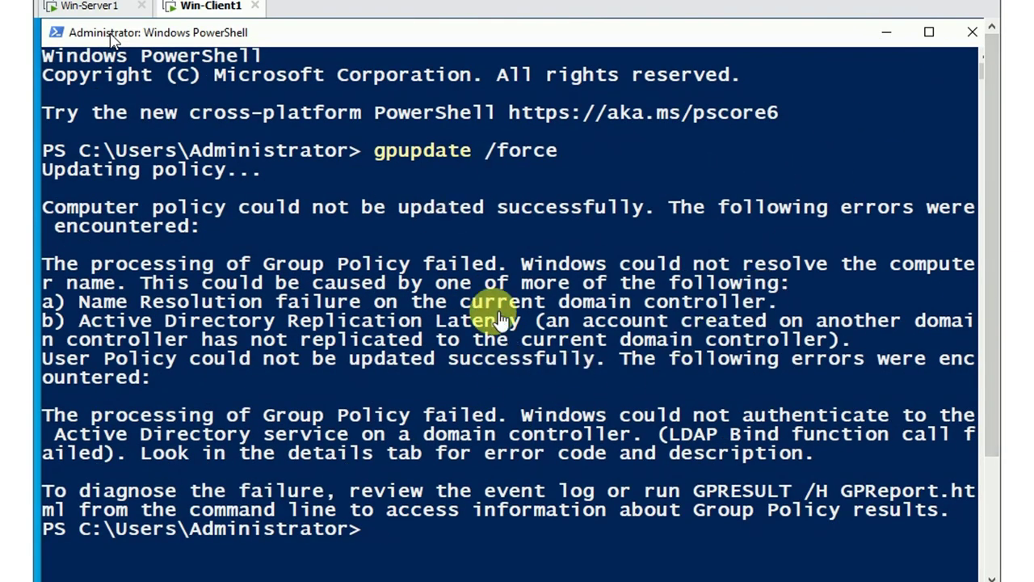
{"action": "left_click", "coordinate": [888, 32]}
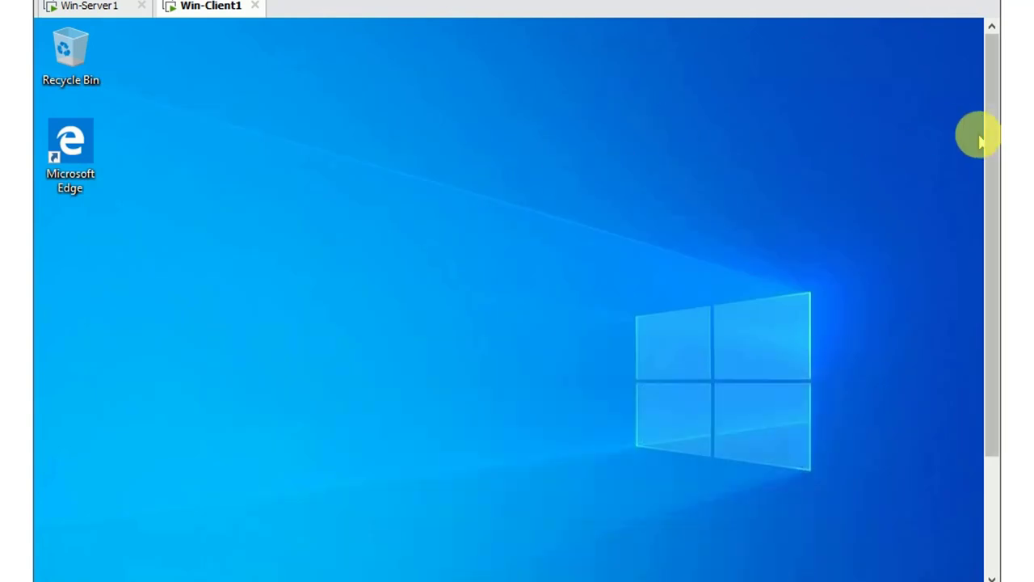
Open This PC's Properties from File Explorer to see client1.abc.com's system page
{"action": "left_click_drag", "start_coordinate": [991, 143], "coordinate": [995, 282]}
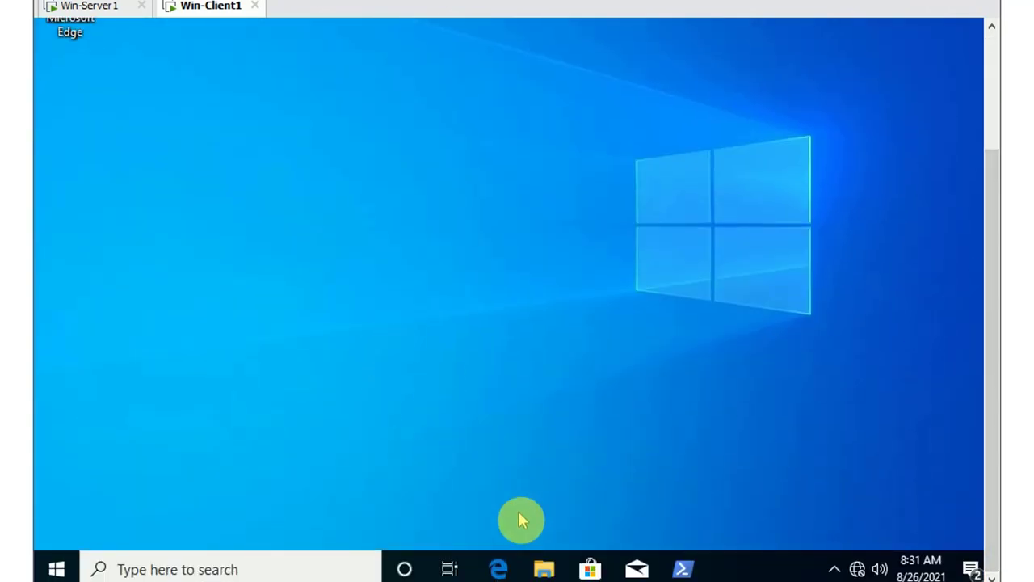
{"action": "left_click", "coordinate": [545, 570]}
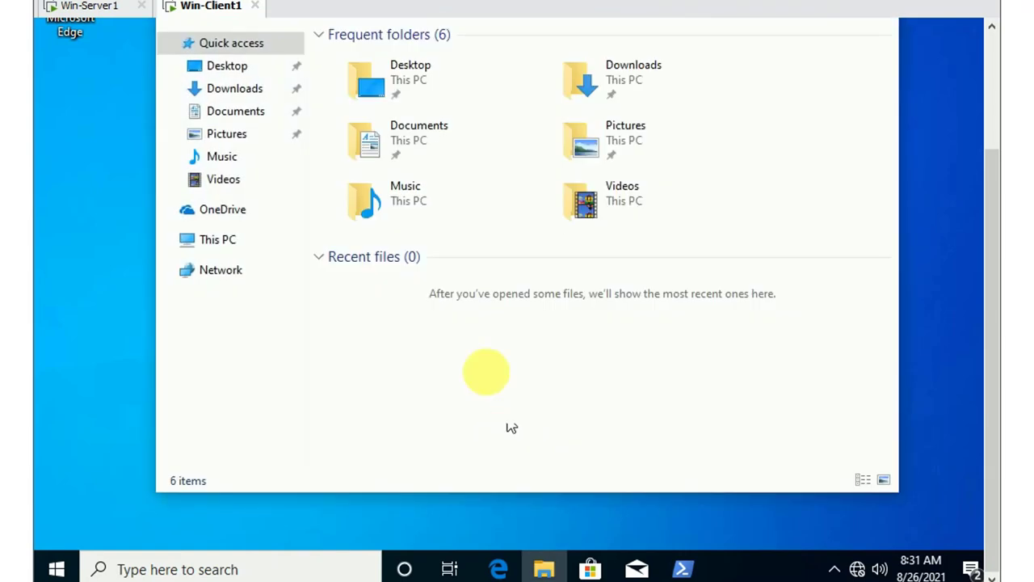
{"action": "right_click", "coordinate": [207, 238]}
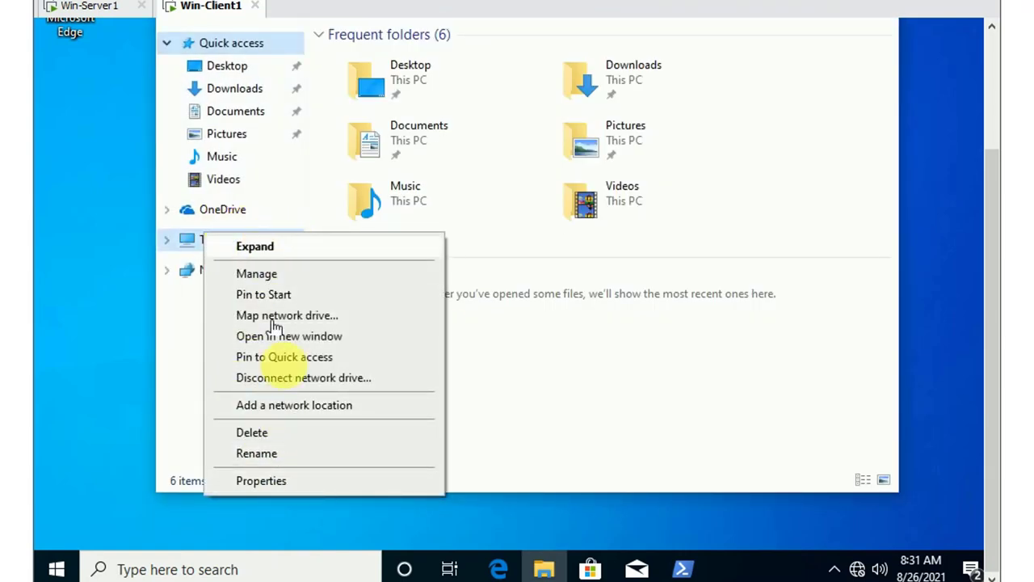
{"action": "left_click", "coordinate": [280, 483]}
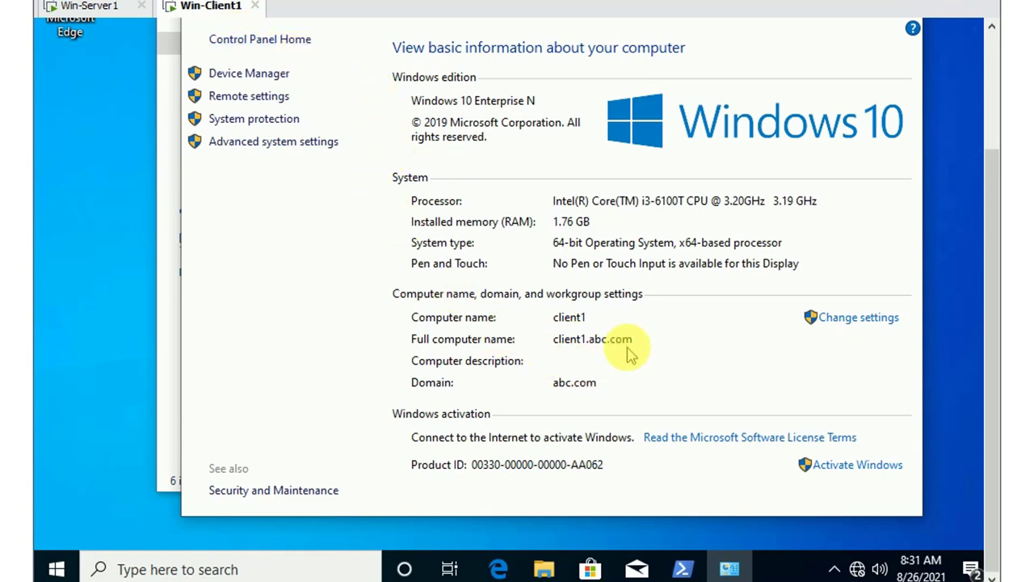
Change client1's membership from the abc.com domain to the WORKGROUP workgroup
{"action": "left_click", "coordinate": [854, 324]}
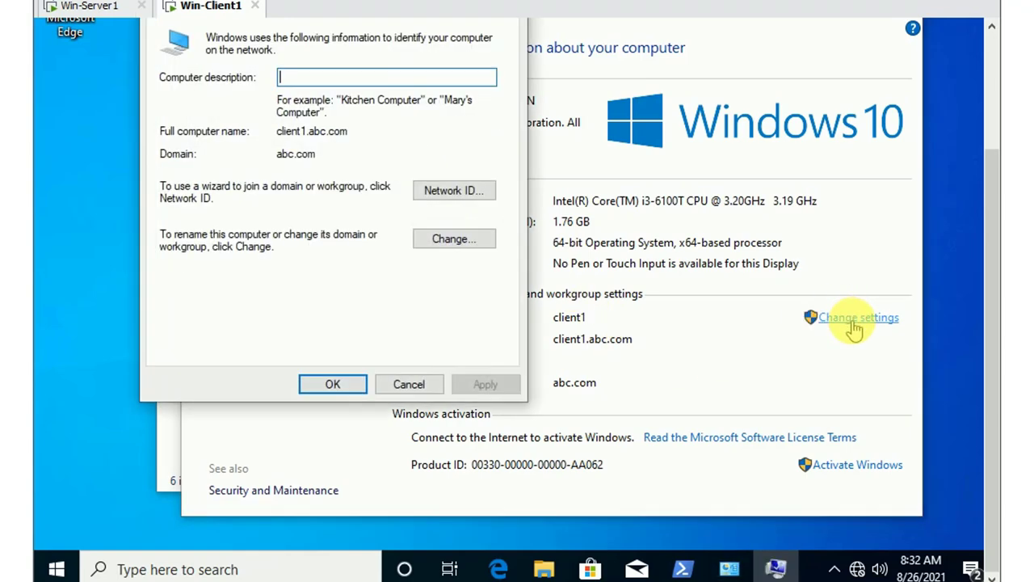
{"action": "left_click", "coordinate": [453, 241]}
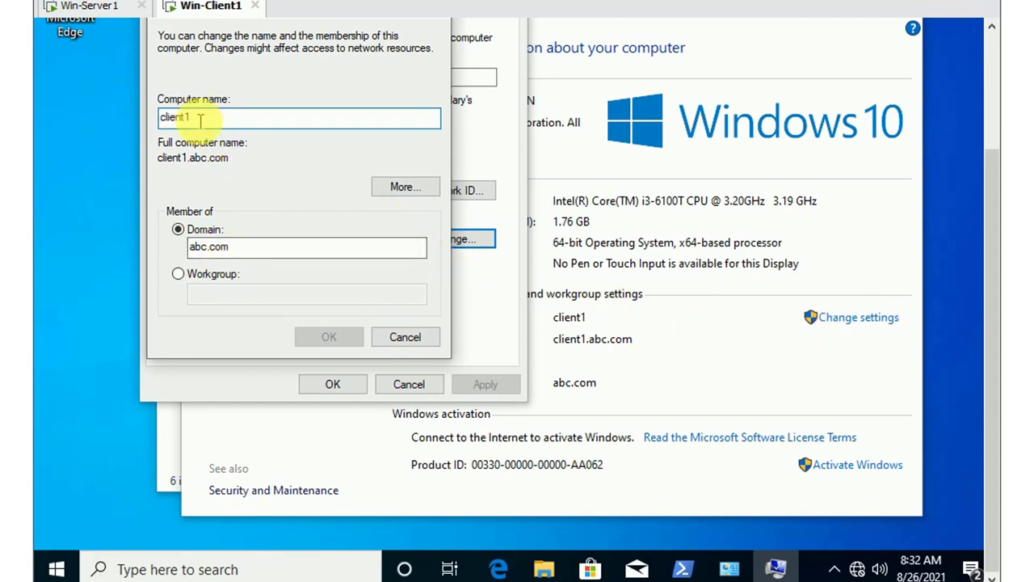
{"action": "left_click", "coordinate": [178, 274]}
{"action": "left_click", "coordinate": [209, 293]}
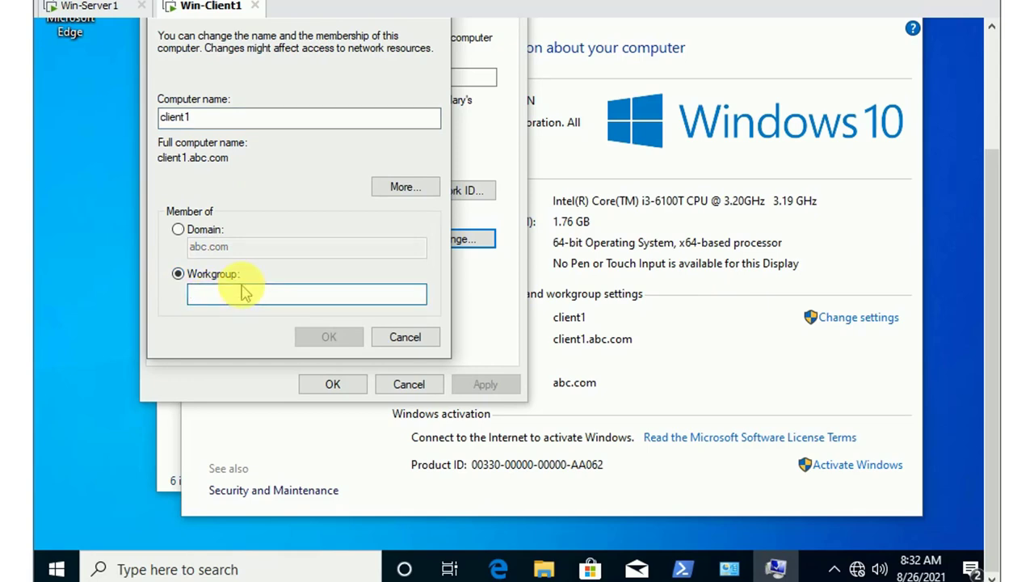
{"action": "type", "text": "WOU"}
{"action": "key", "text": "BackSpace"}
{"action": "key", "text": "BackSpace"}
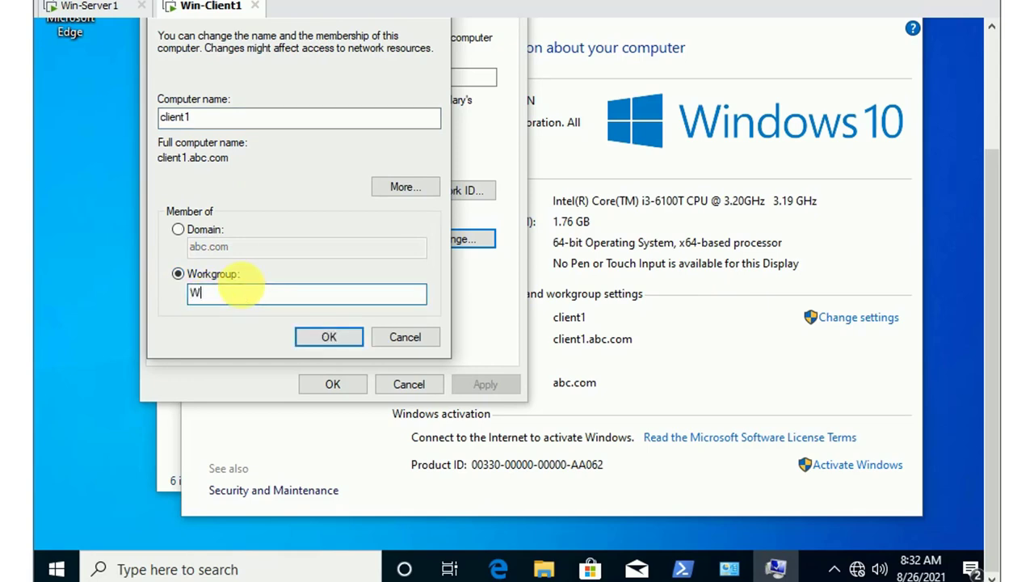
{"action": "type", "text": "OR"}
{"action": "key", "text": "BackSpace"}
{"action": "key", "text": "BackSpace"}
{"action": "key", "text": "BackSpace"}
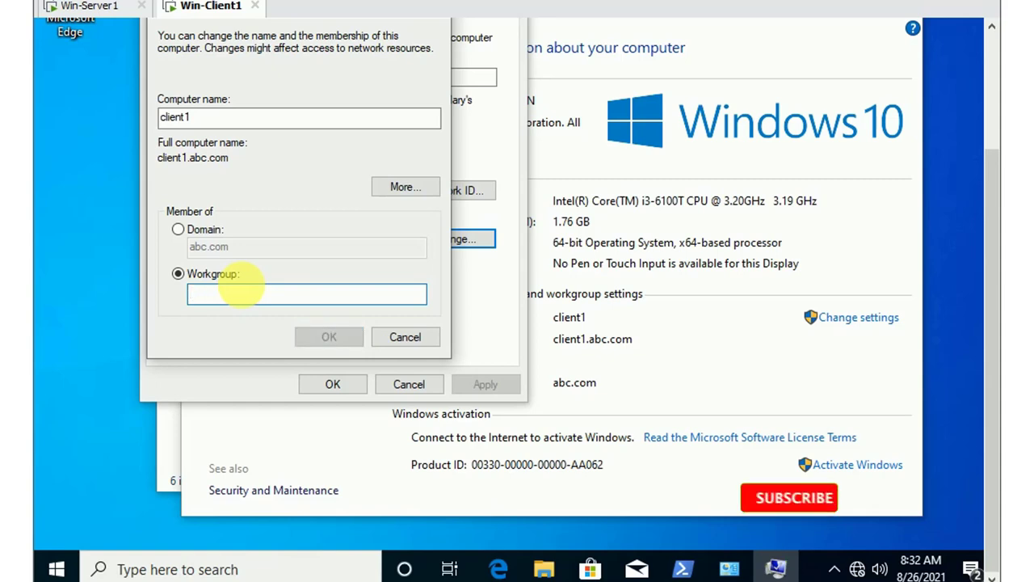
{"action": "type", "text": "WORK"}
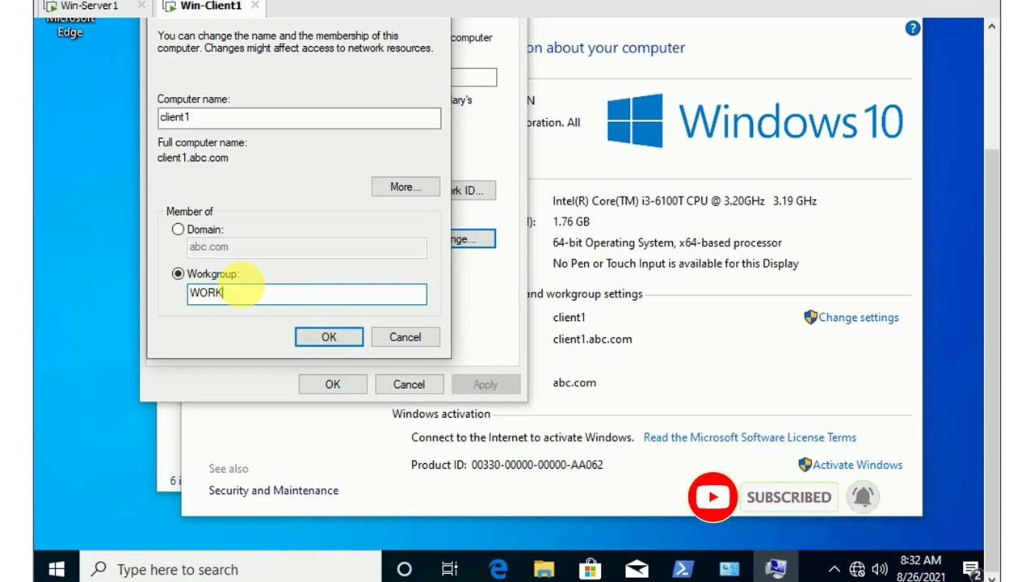
{"action": "type", "text": "GR"}
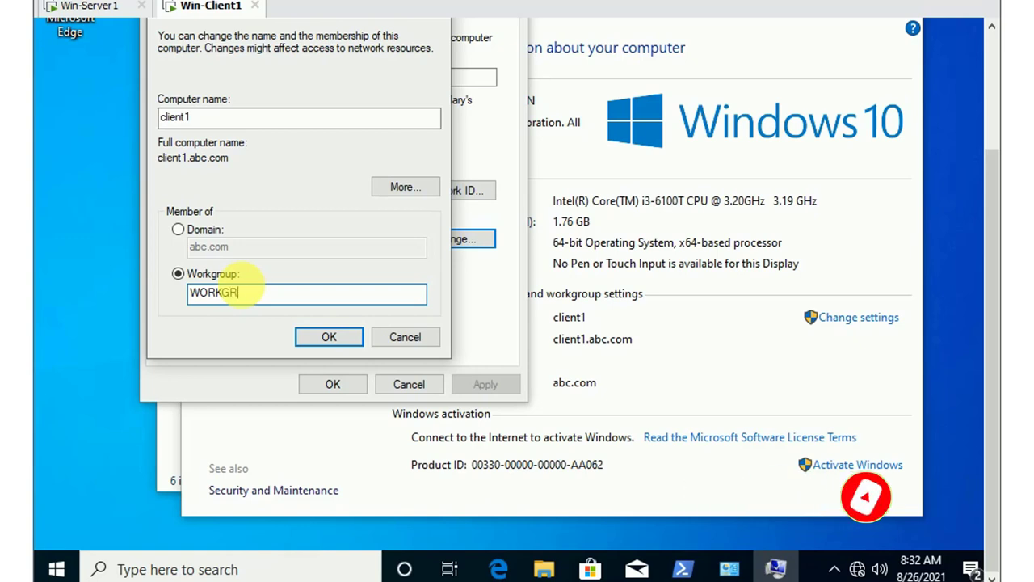
{"action": "type", "text": "OUP"}
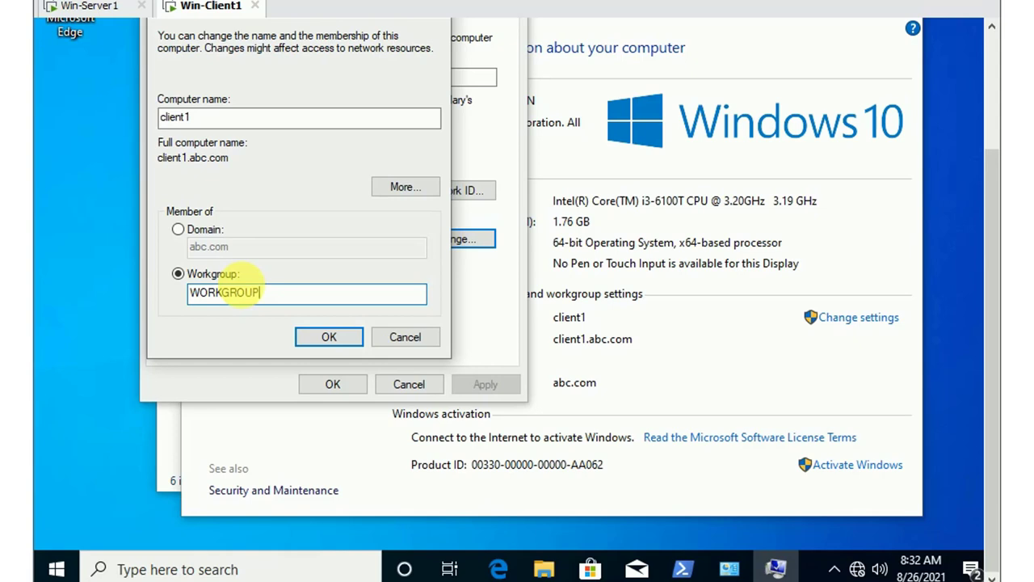
{"action": "left_click", "coordinate": [329, 336]}
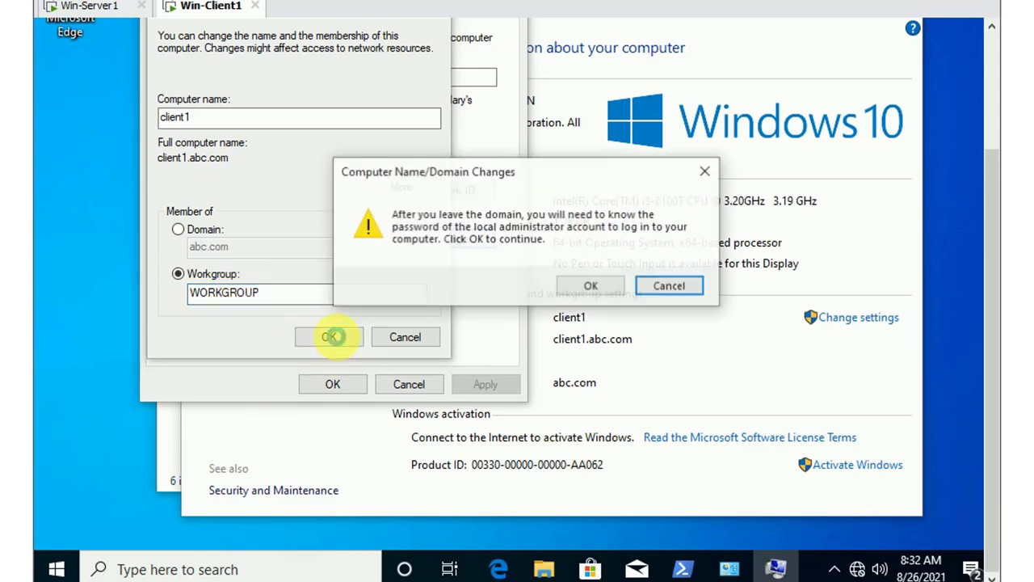
Accept the leave-domain warning, the WORKGROUP welcome, and the restart-required notice
{"action": "left_click", "coordinate": [592, 287]}
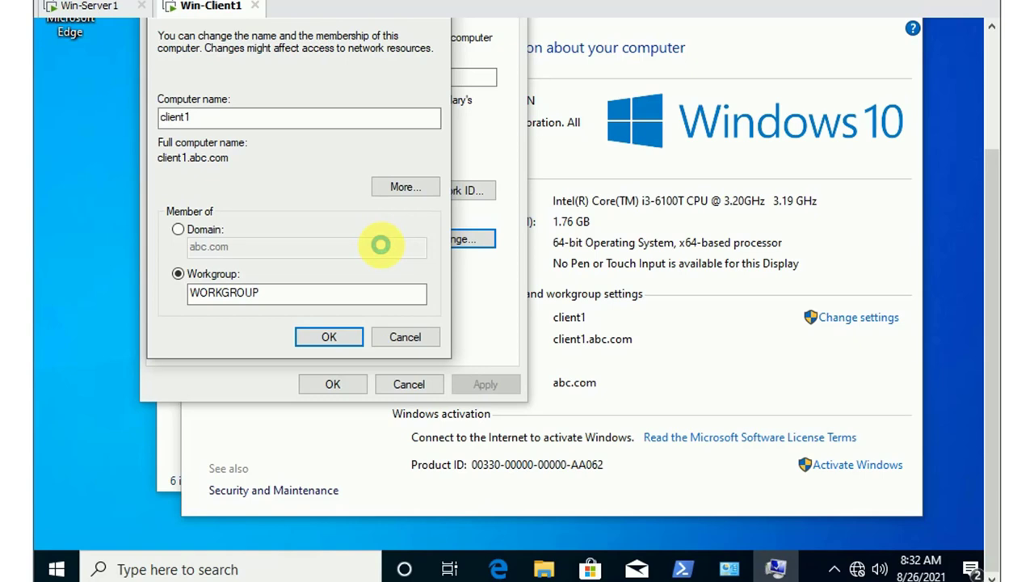
{"action": "key", "text": "Return"}
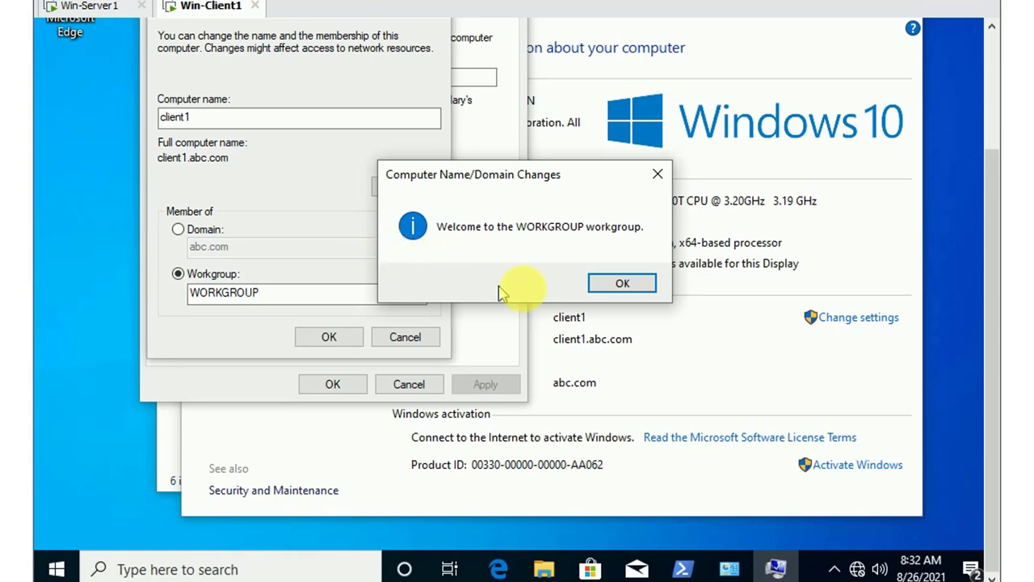
{"action": "left_click", "coordinate": [622, 283]}
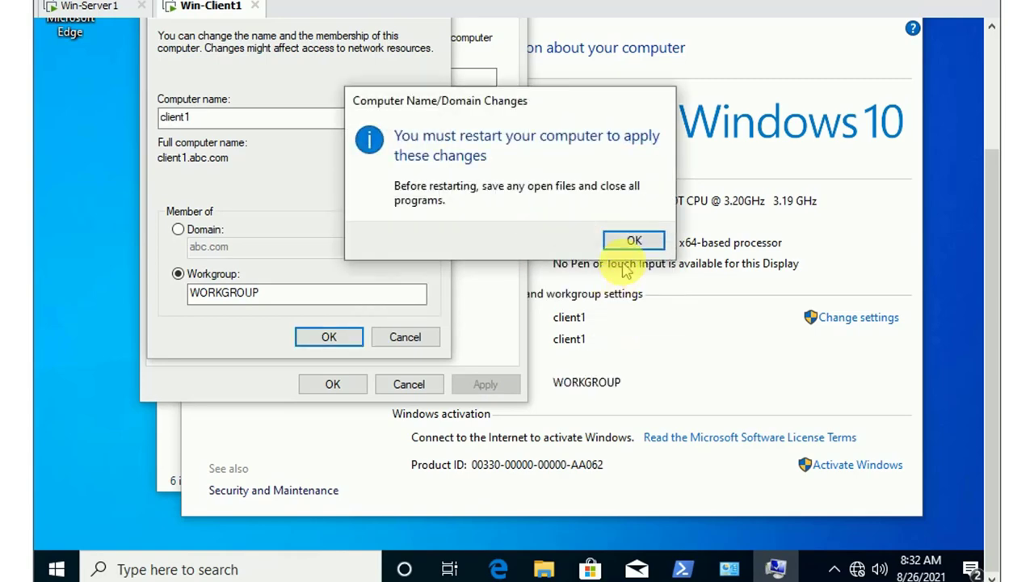
{"action": "left_click", "coordinate": [627, 239]}
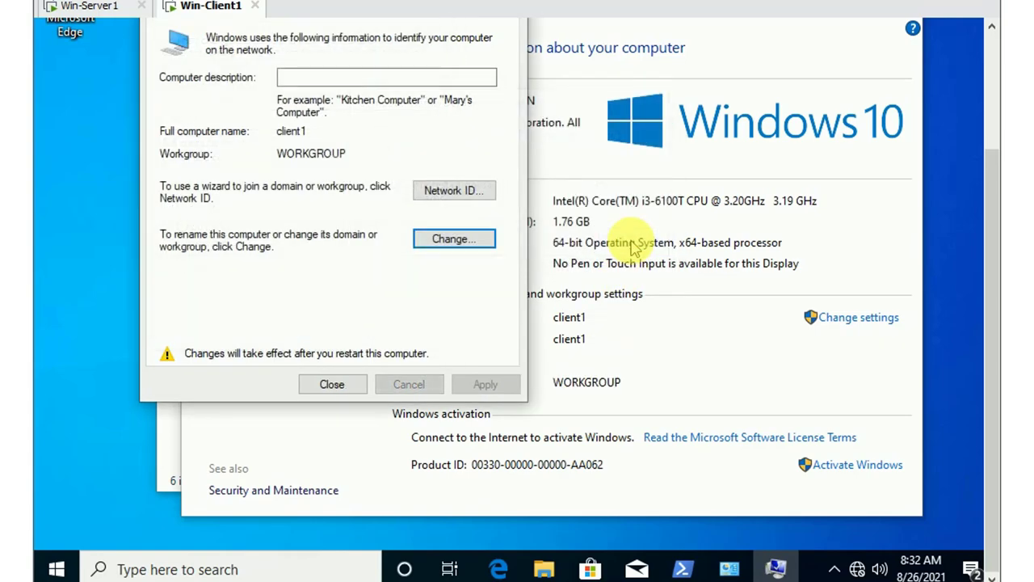
Set client1's membership back to the domain abc.com and submit the change
{"action": "left_click", "coordinate": [458, 239]}
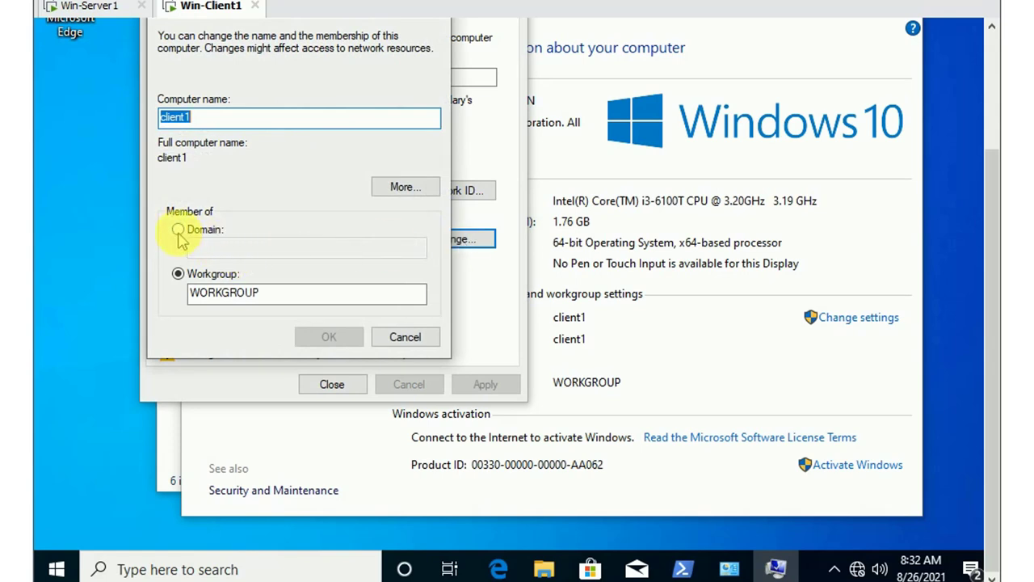
{"action": "left_click", "coordinate": [178, 230]}
{"action": "left_click", "coordinate": [218, 250]}
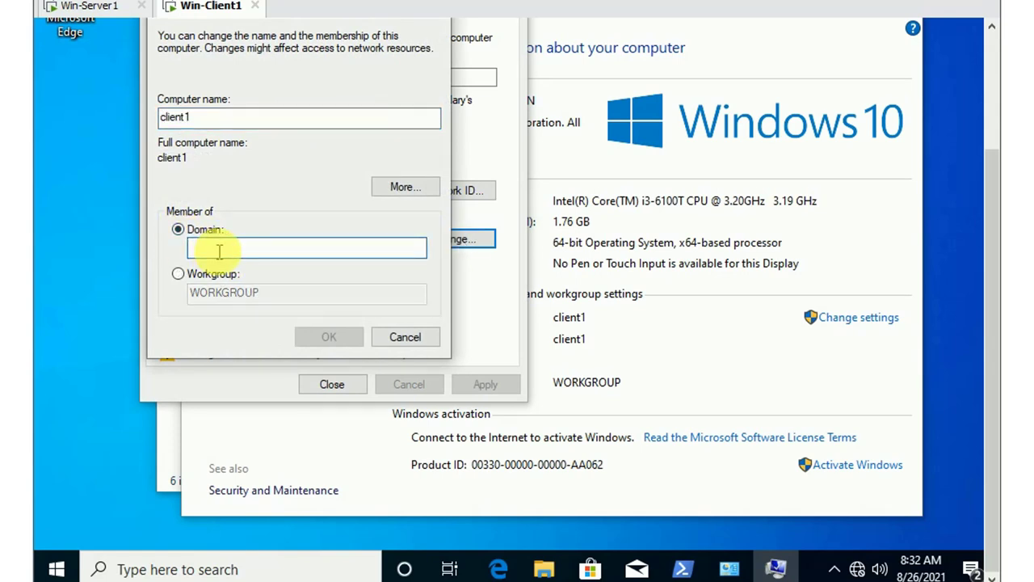
{"action": "type", "text": "abc.c"}
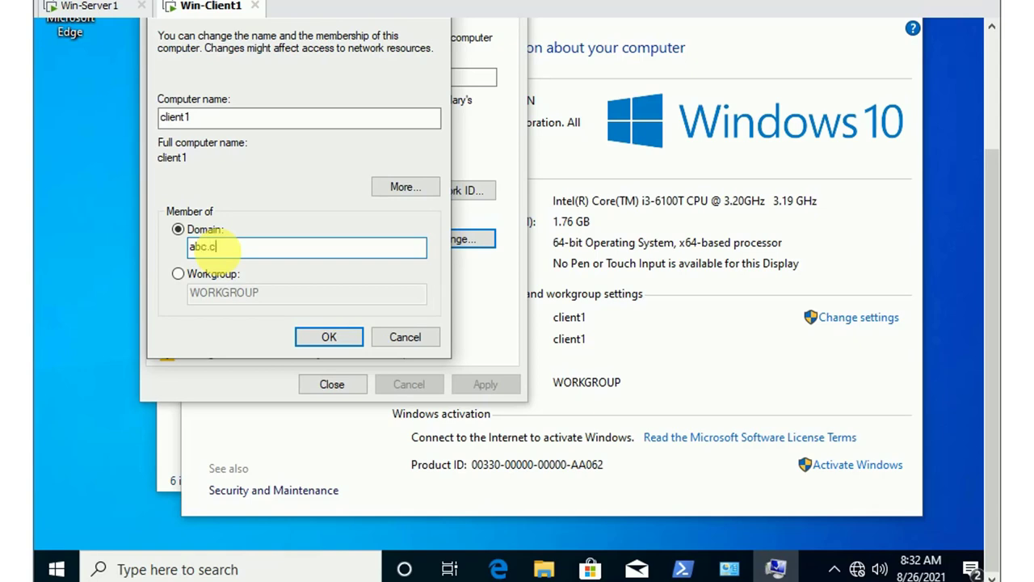
{"action": "type", "text": "om"}
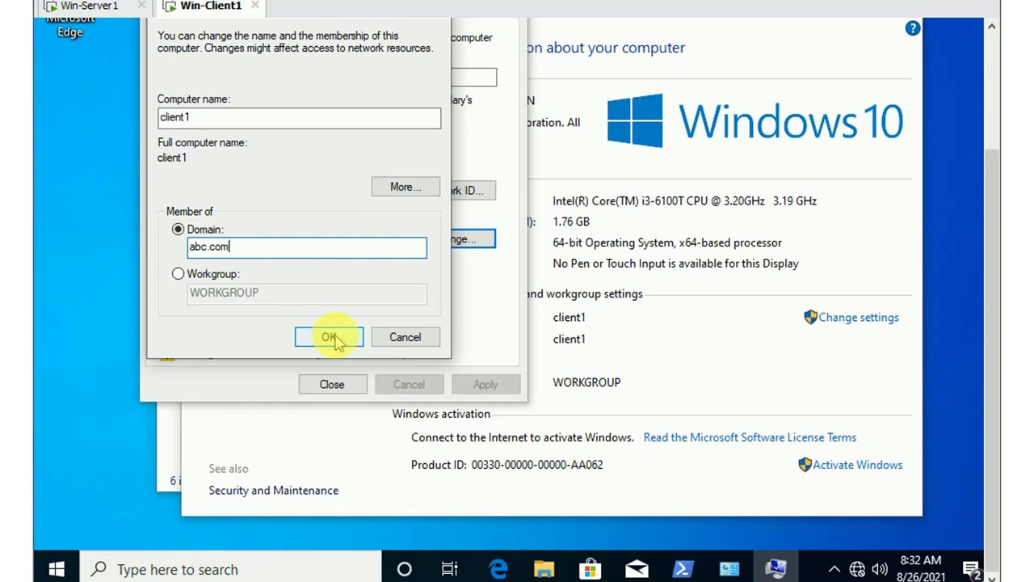
{"action": "left_click", "coordinate": [337, 331]}
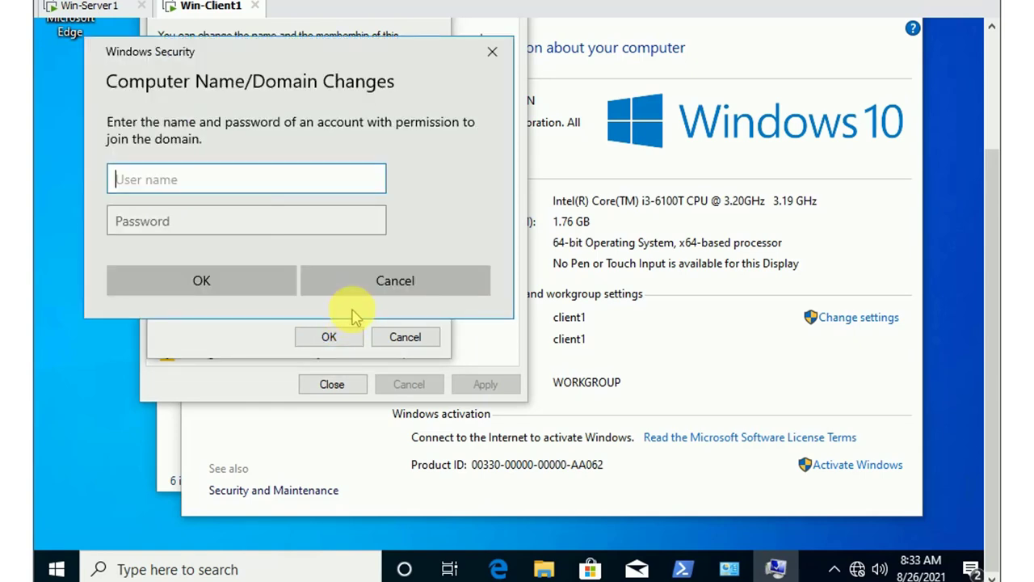
Enter Administrator and its password, dismiss the incorrect-credentials error, and retry the join
{"action": "type", "text": "administrator"}
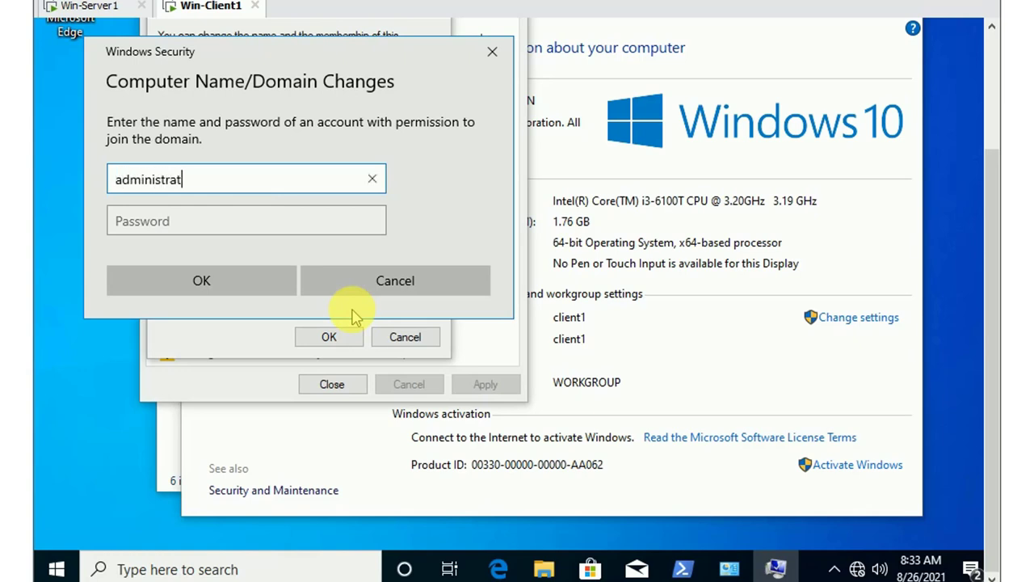
{"action": "key", "text": "Tab"}
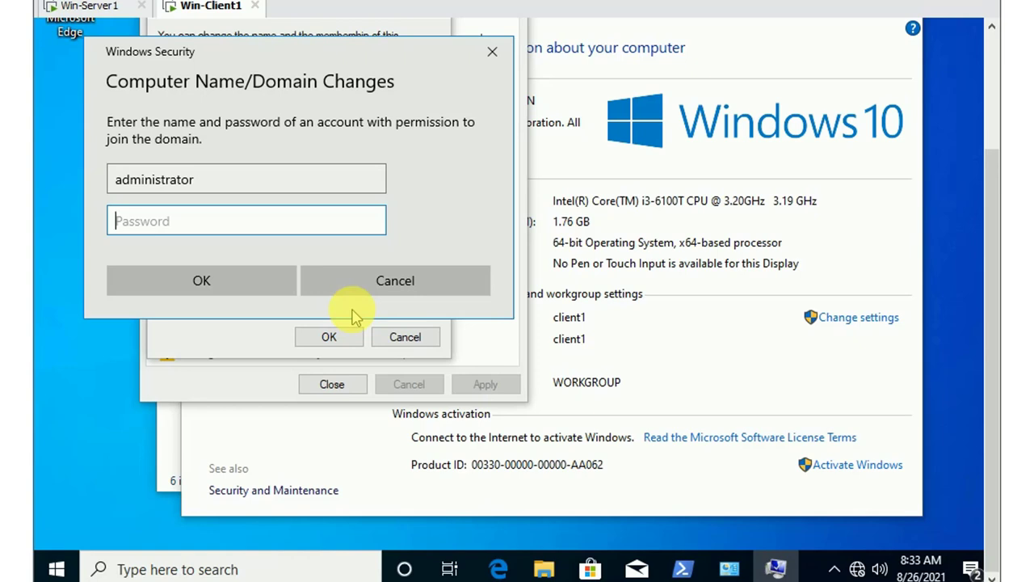
{"action": "type", "text": "••••••••"}
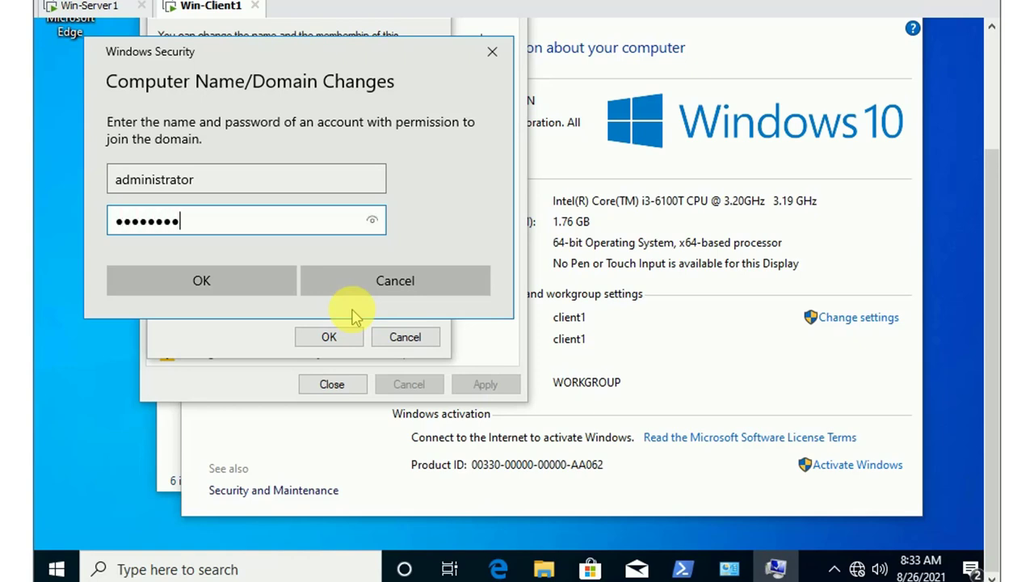
{"action": "left_click", "coordinate": [233, 285]}
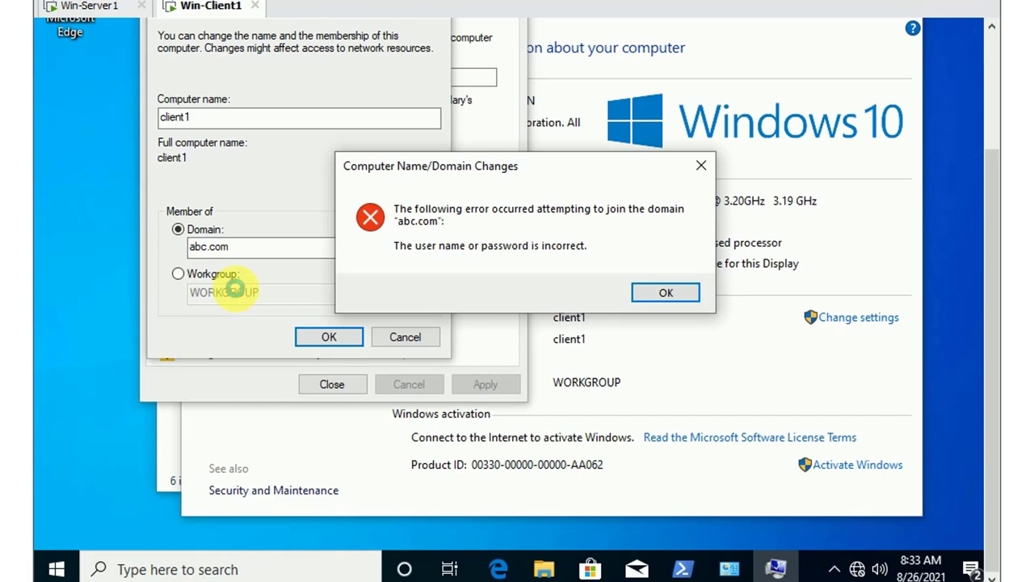
{"action": "left_click", "coordinate": [665, 290]}
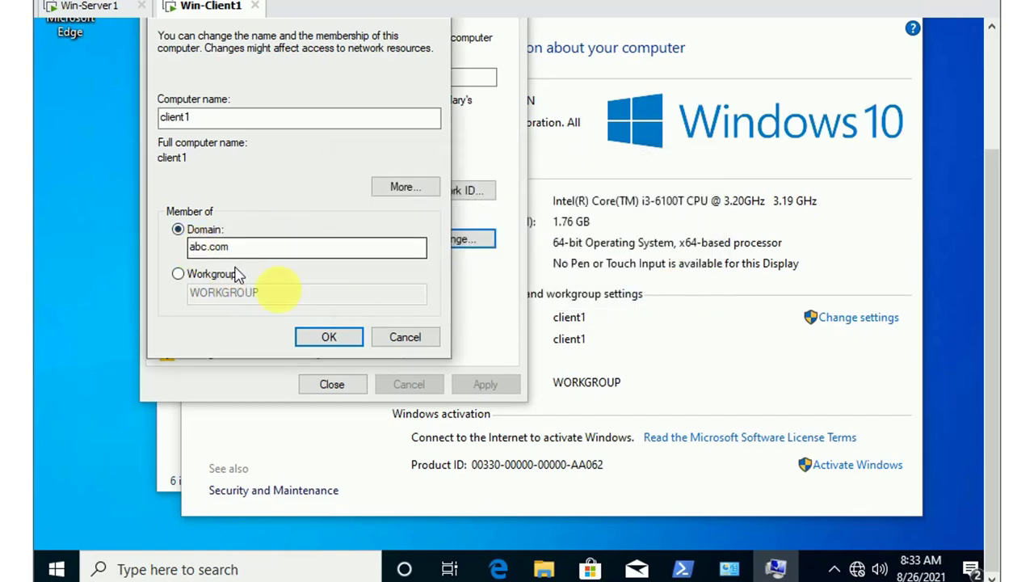
{"action": "left_click", "coordinate": [335, 334]}
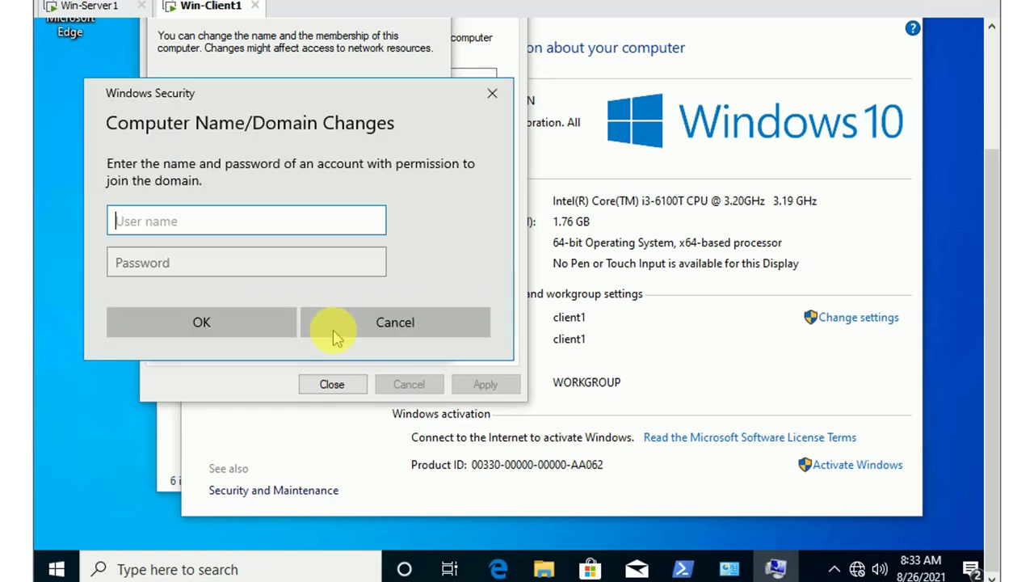
Re-enter the Administrator user name and password to join abc.com
{"action": "type", "text": "administr"}
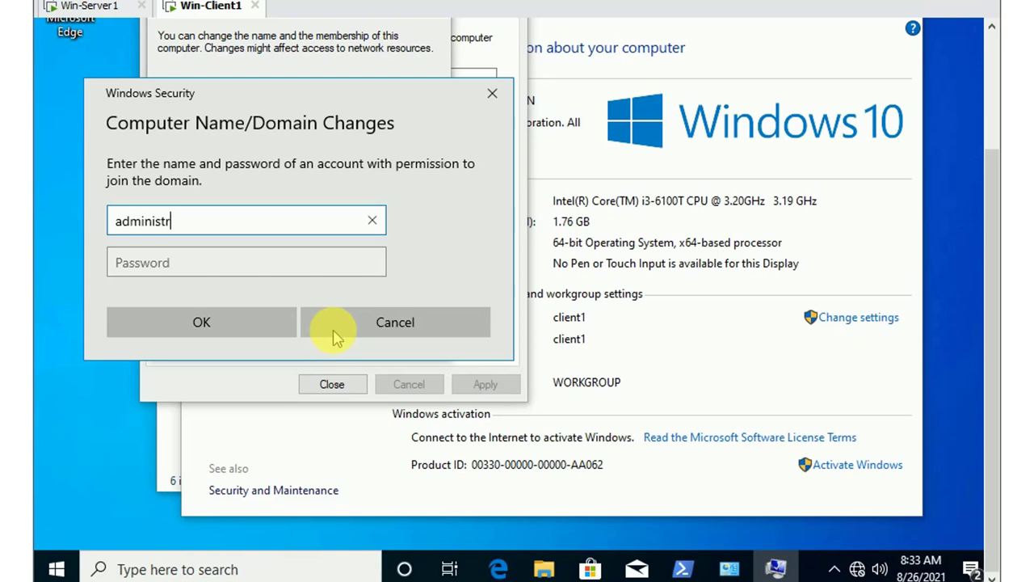
{"action": "type", "text": "ator"}
{"action": "key", "text": "Tab"}
{"action": "type", "text": "••••••"}
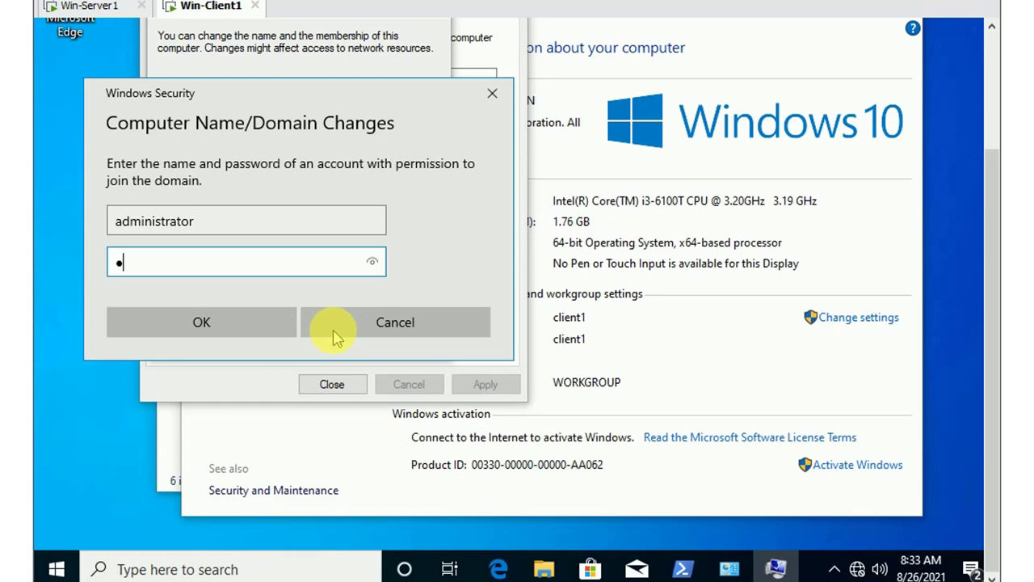
{"action": "type", "text": "••"}
{"action": "left_click", "coordinate": [332, 333]}
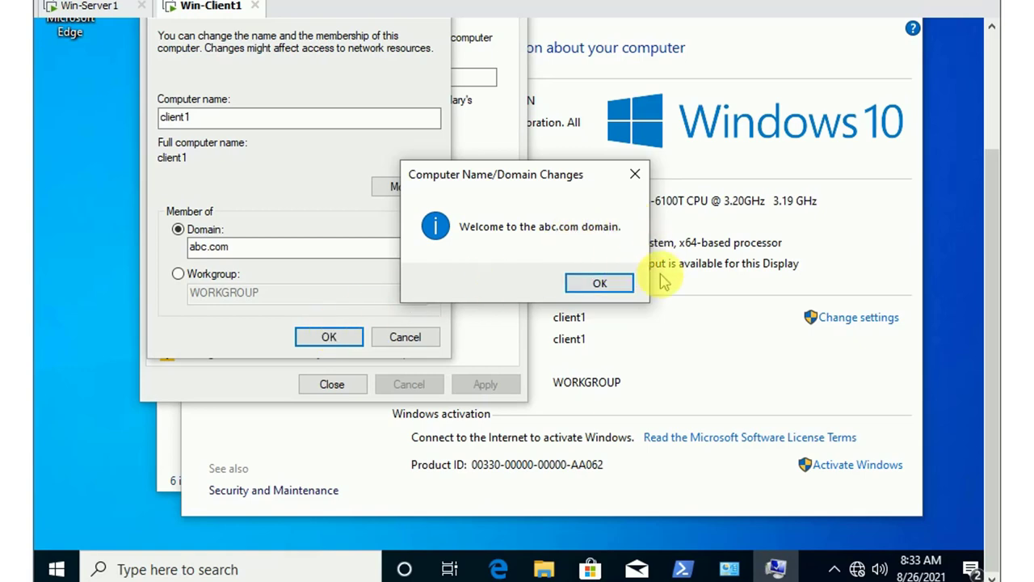
Acknowledge the abc.com welcome and restart notices, close System Properties, and restart now
{"action": "left_click", "coordinate": [599, 284]}
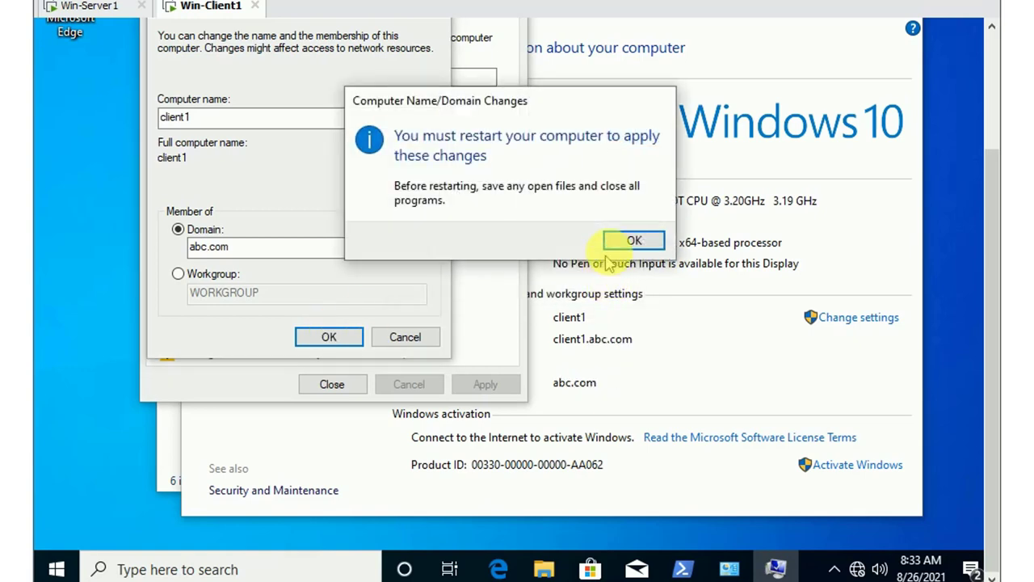
{"action": "left_click", "coordinate": [624, 240]}
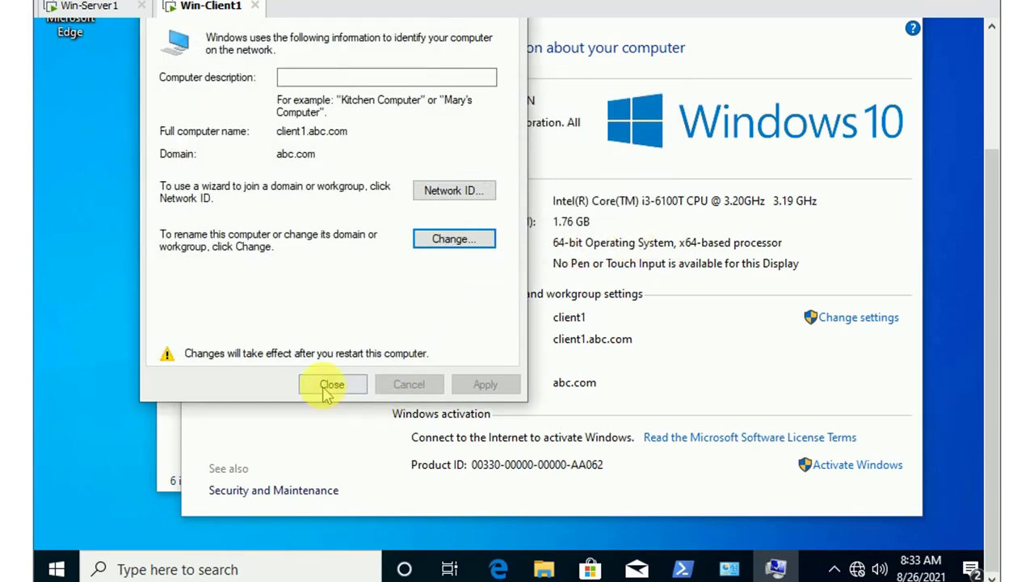
{"action": "left_click", "coordinate": [326, 386]}
{"action": "left_click", "coordinate": [521, 234]}
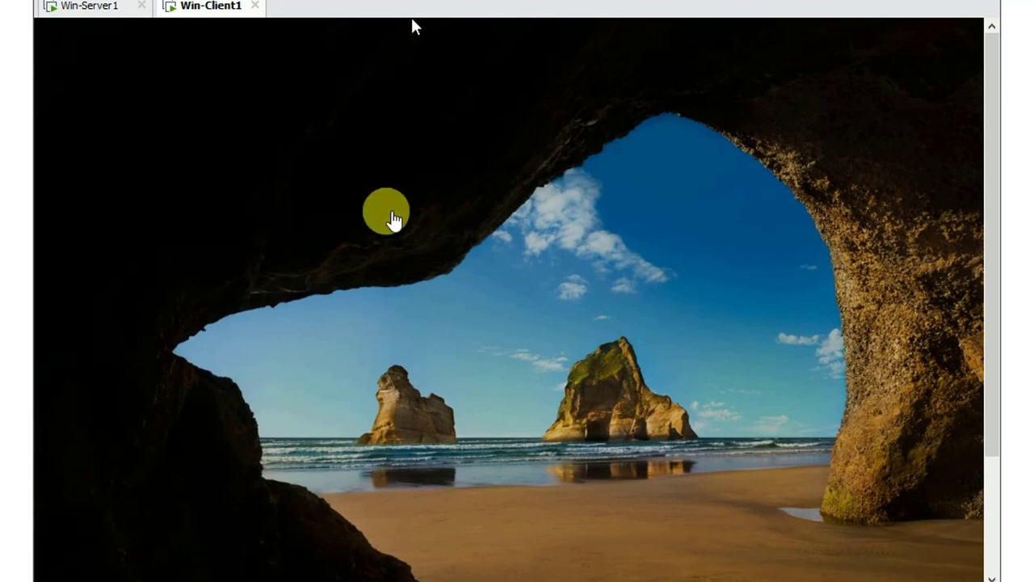
Dismiss the Windows 10 lock screen to reach the sign-in prompt
{"action": "left_click", "coordinate": [535, 343]}
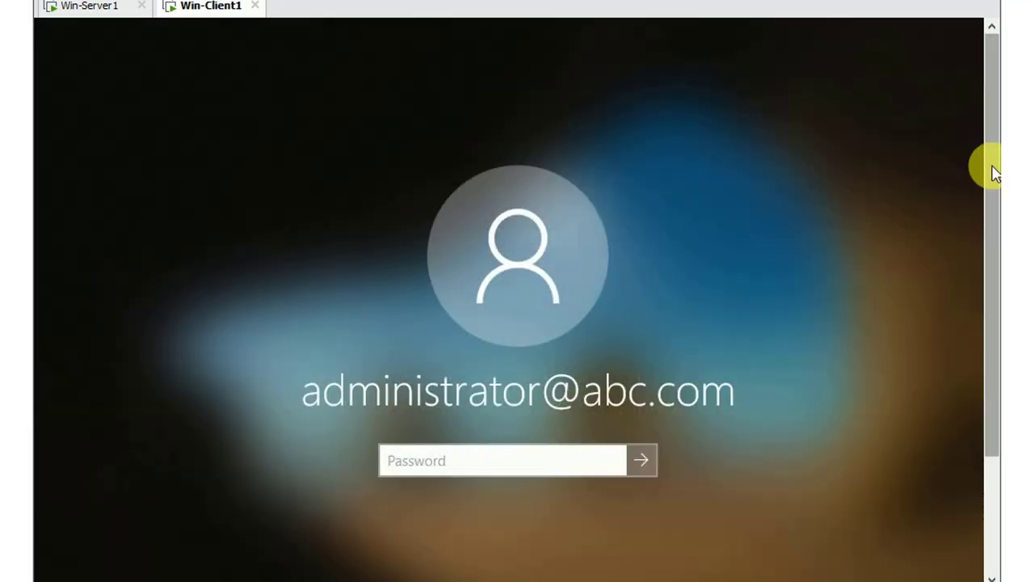
Sign in as the domain administrator, re-entering the password after the first attempt is rejected
{"action": "left_click_drag", "start_coordinate": [992, 167], "coordinate": [992, 282]}
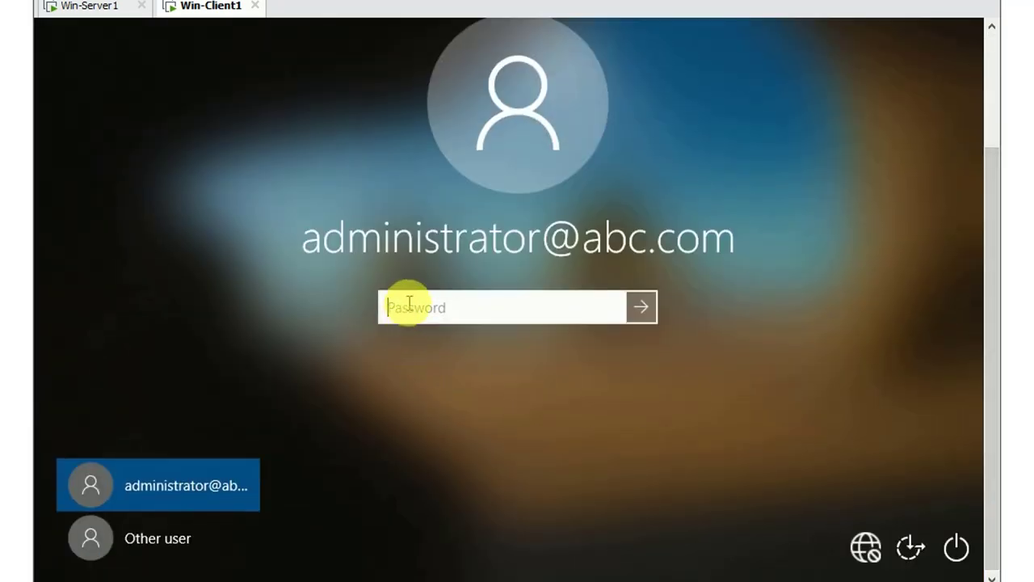
{"action": "type", "text": "P"}
{"action": "key", "text": "Return"}
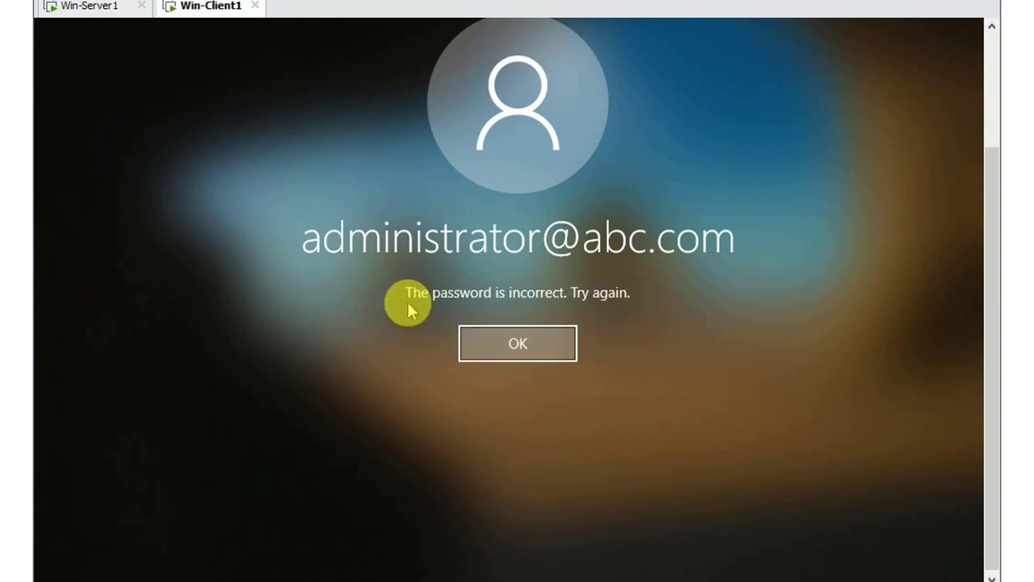
{"action": "left_click", "coordinate": [493, 344]}
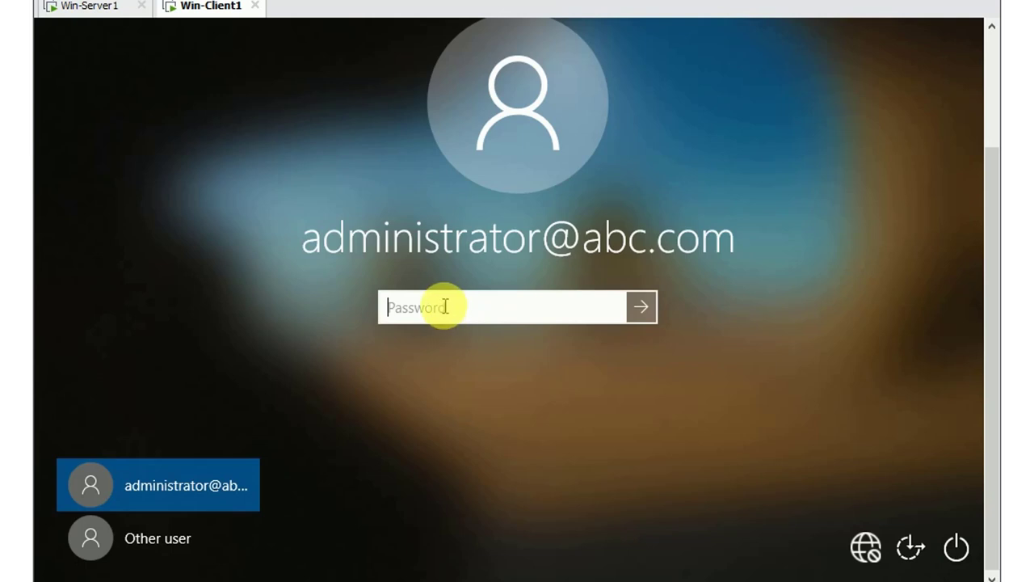
{"action": "type", "text": "Pa$$"}
{"action": "key", "text": "Return"}
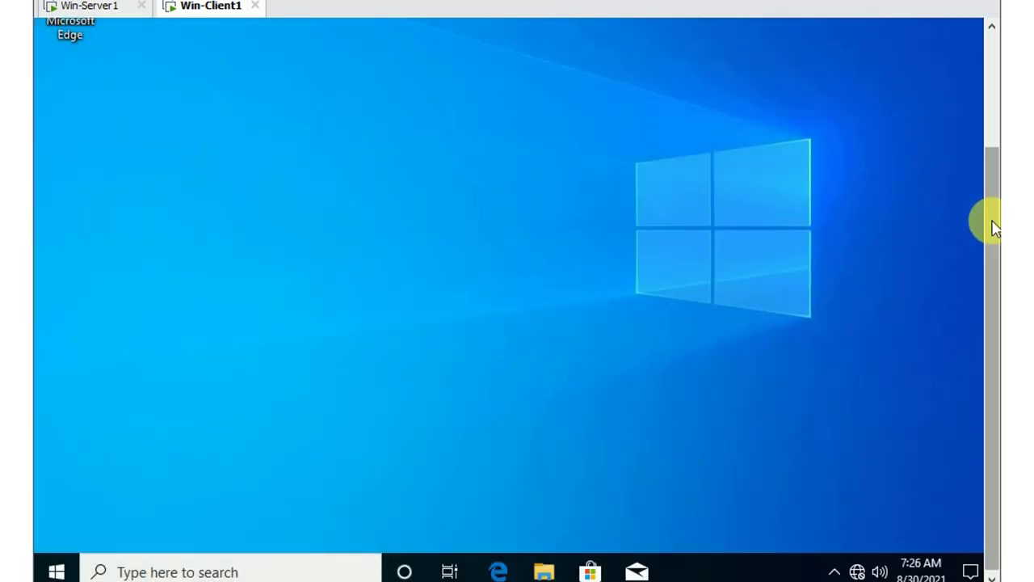
From the Run dialog on Win-Client1, launch 'powershell' with administrative privileges
{"action": "mouse_move", "coordinate": [994, 228]}
{"action": "left_mouse_down"}
{"action": "mouse_move", "coordinate": [994, 103]}
{"action": "mouse_move", "coordinate": [999, 238]}
{"action": "left_mouse_up"}
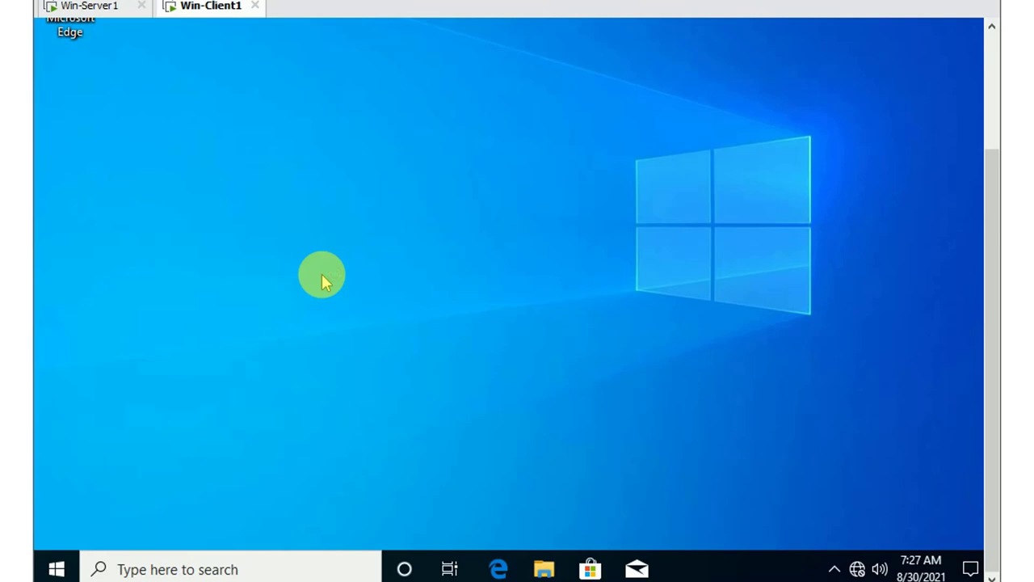
{"action": "key", "text": "super+r"}
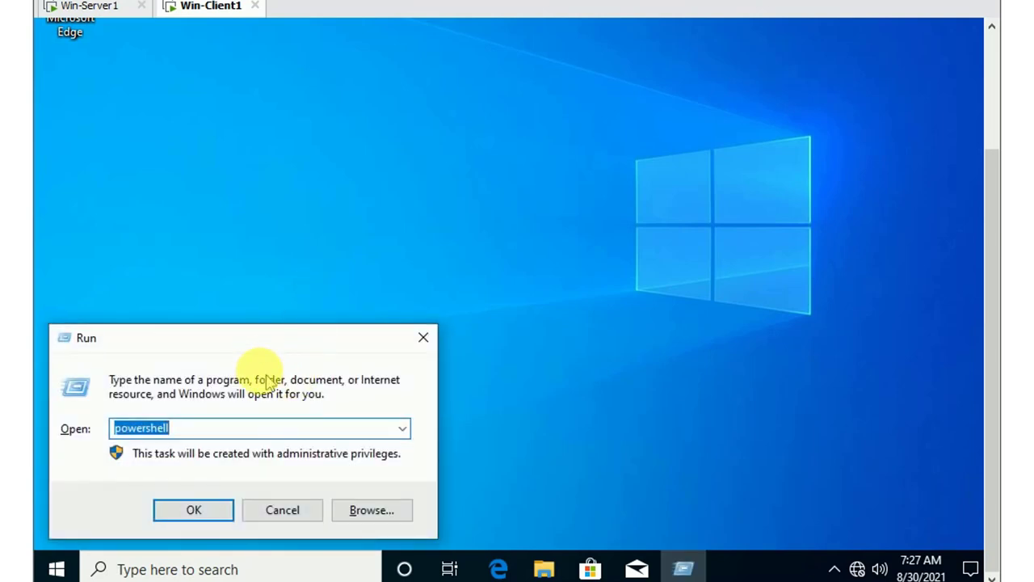
{"action": "left_click_drag", "start_coordinate": [254, 346], "coordinate": [340, 181]}
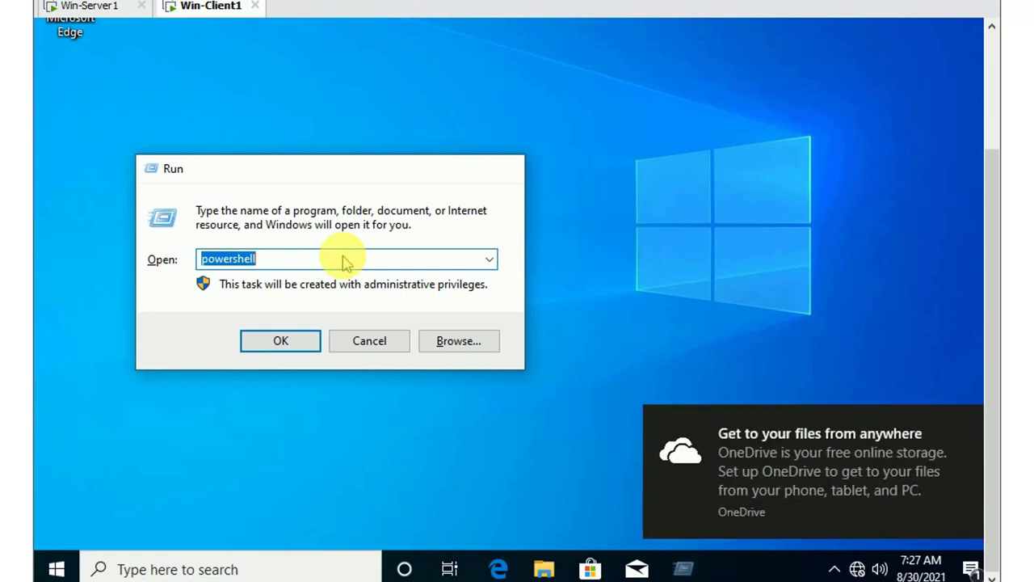
{"action": "key", "text": "Return"}
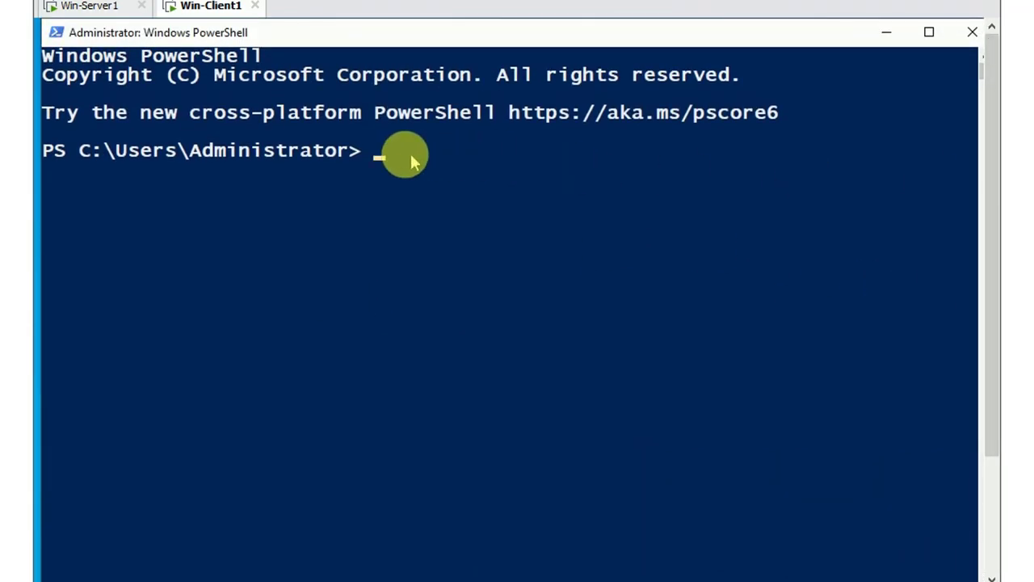
Run 'gpupdate /force' in the client's PowerShell console
{"action": "left_click", "coordinate": [418, 153]}
{"action": "type", "text": "gpu"}
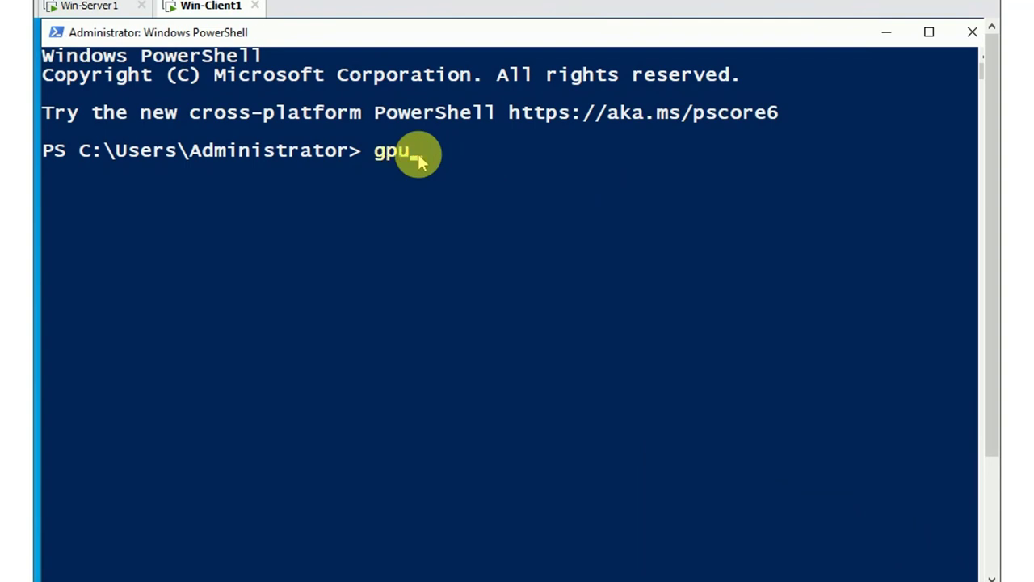
{"action": "type", "text": "pdate /force"}
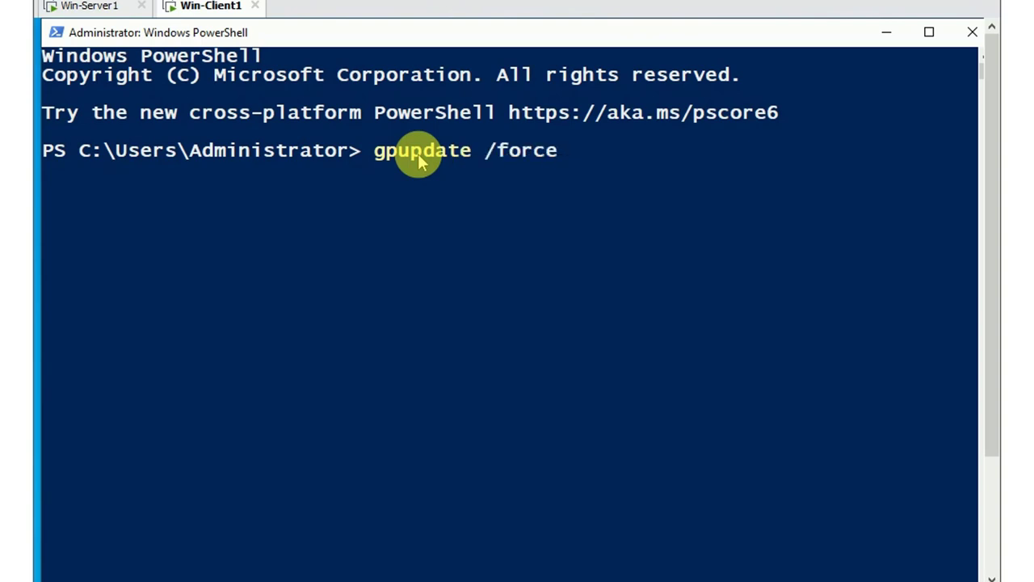
{"action": "key", "text": "Return"}
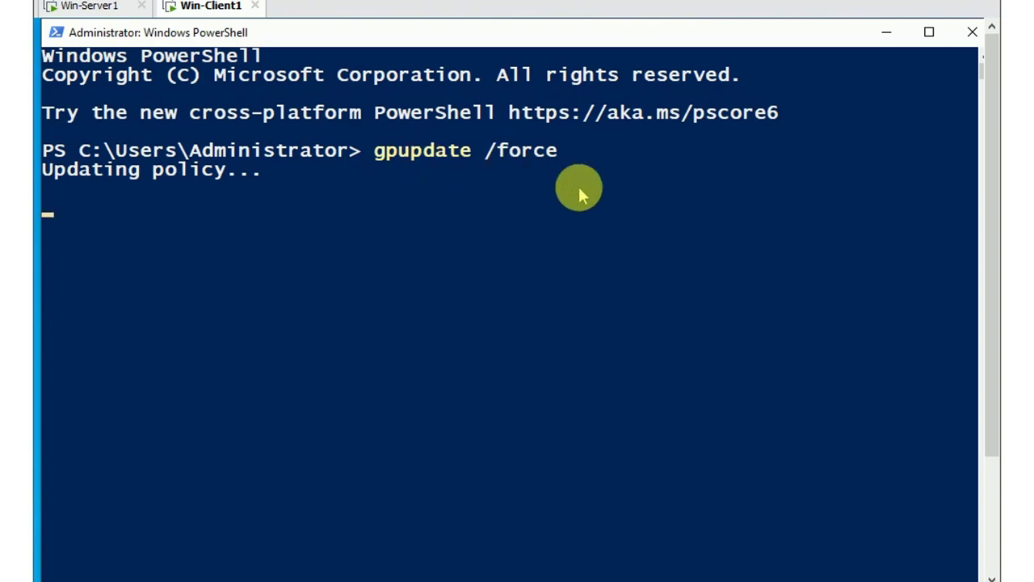
Minimize the Win-Server1 console, then minimize the client console once both policy updates succeed
{"action": "left_click", "coordinate": [105, 6]}
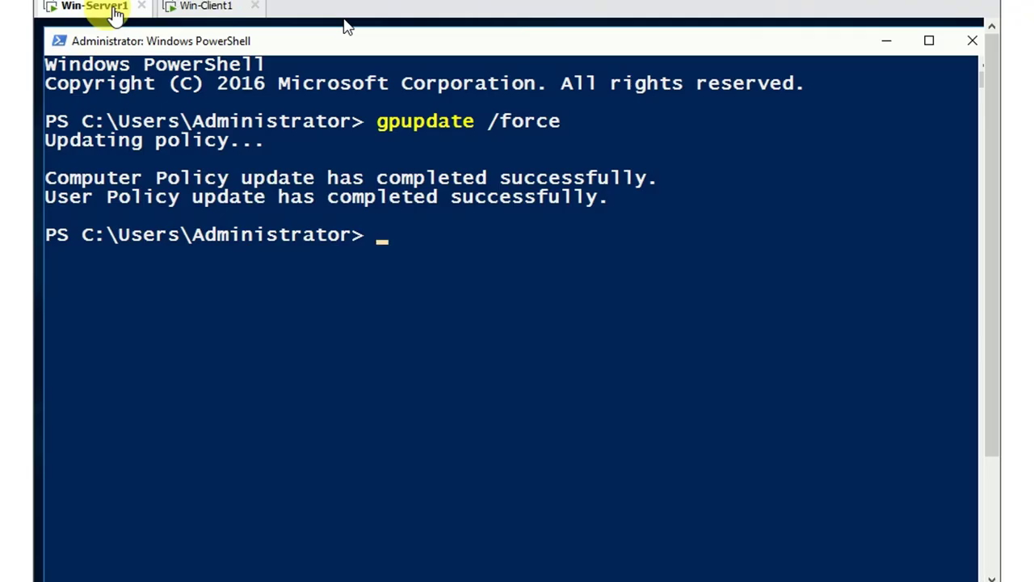
{"action": "left_click", "coordinate": [885, 42]}
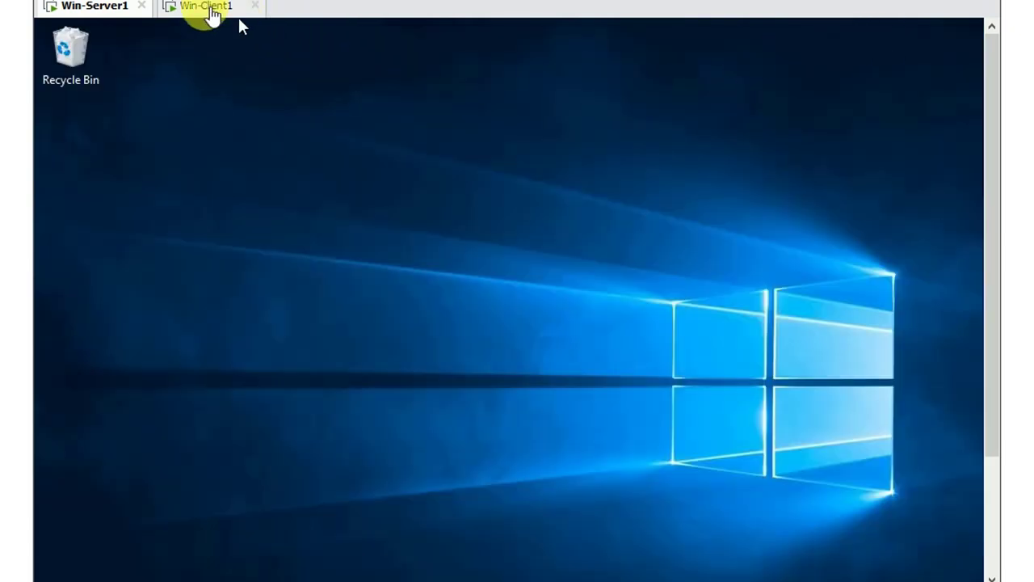
{"action": "left_click", "coordinate": [204, 8]}
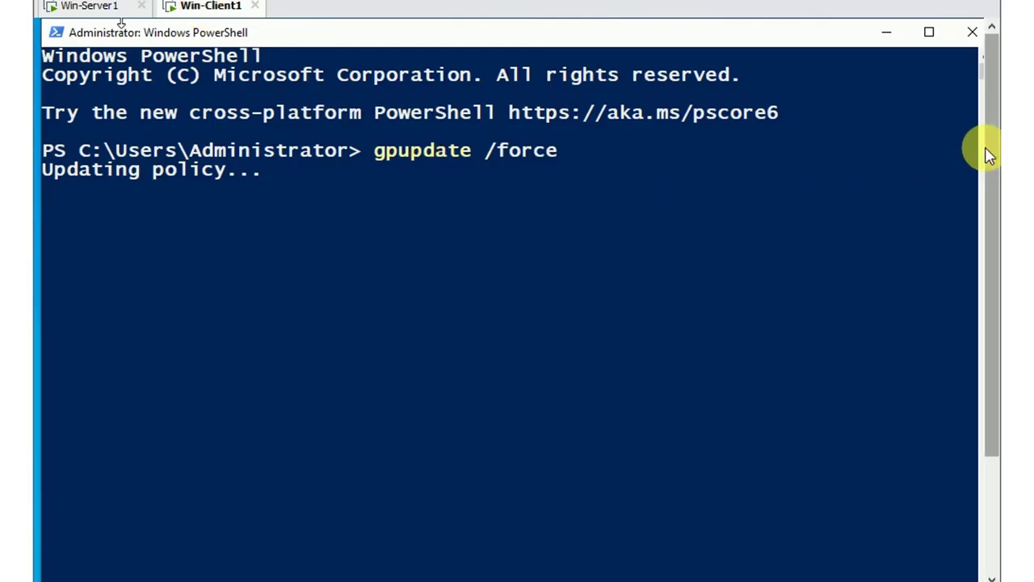
{"action": "left_click_drag", "start_coordinate": [988, 145], "coordinate": [1013, 85]}
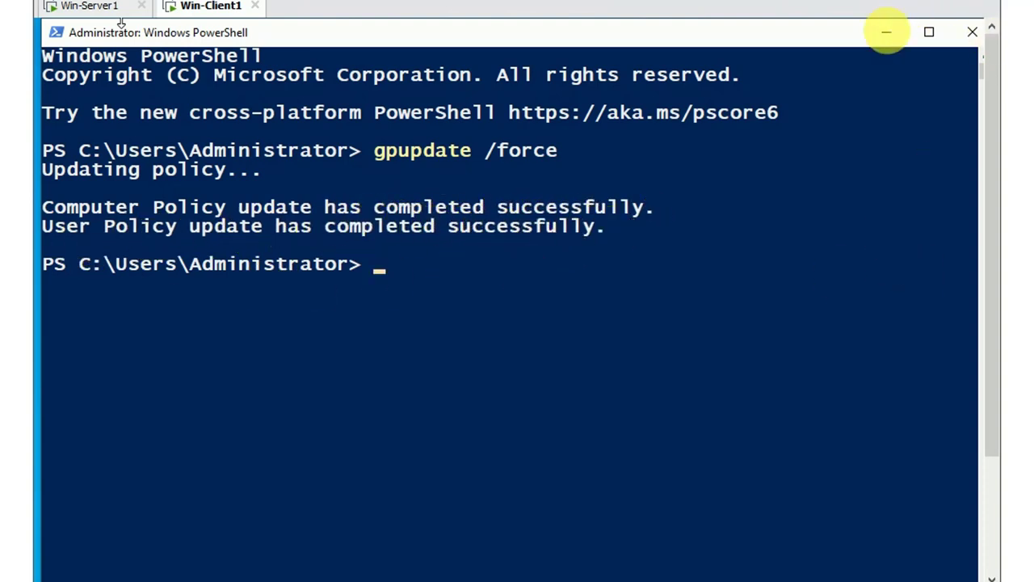
{"action": "left_click", "coordinate": [886, 32]}
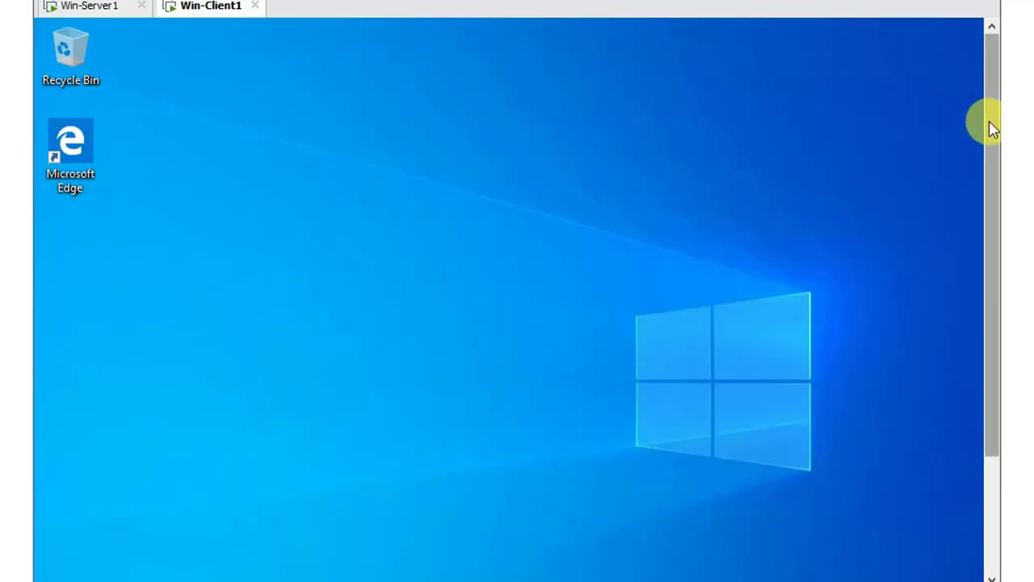
{"action": "mouse_move", "coordinate": [992, 127]}
{"action": "left_mouse_down"}
{"action": "mouse_move", "coordinate": [992, 237]}
{"action": "mouse_move", "coordinate": [995, 120]}
{"action": "left_mouse_up"}
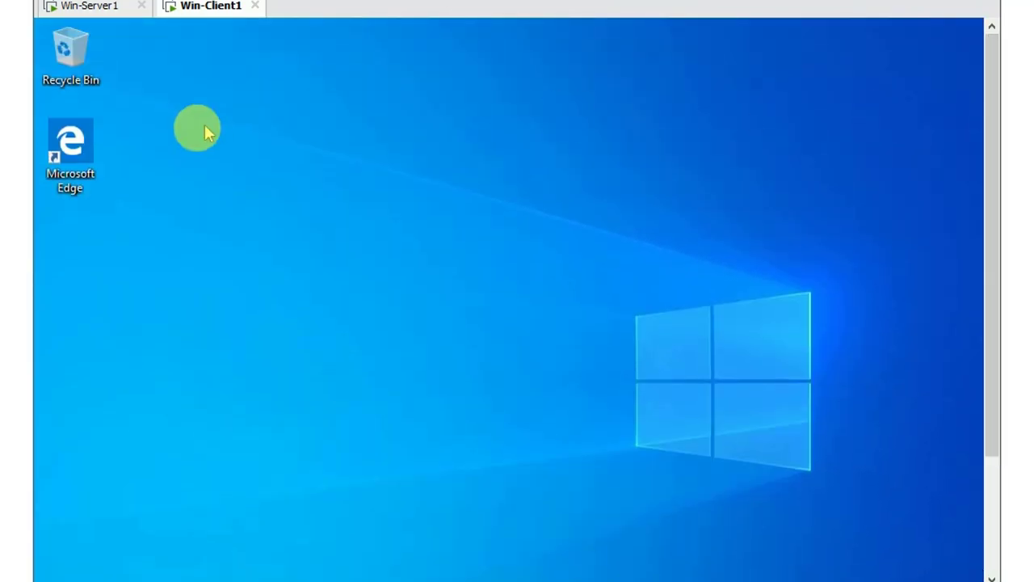
{"action": "left_click_drag", "start_coordinate": [992, 69], "coordinate": [988, 185]}
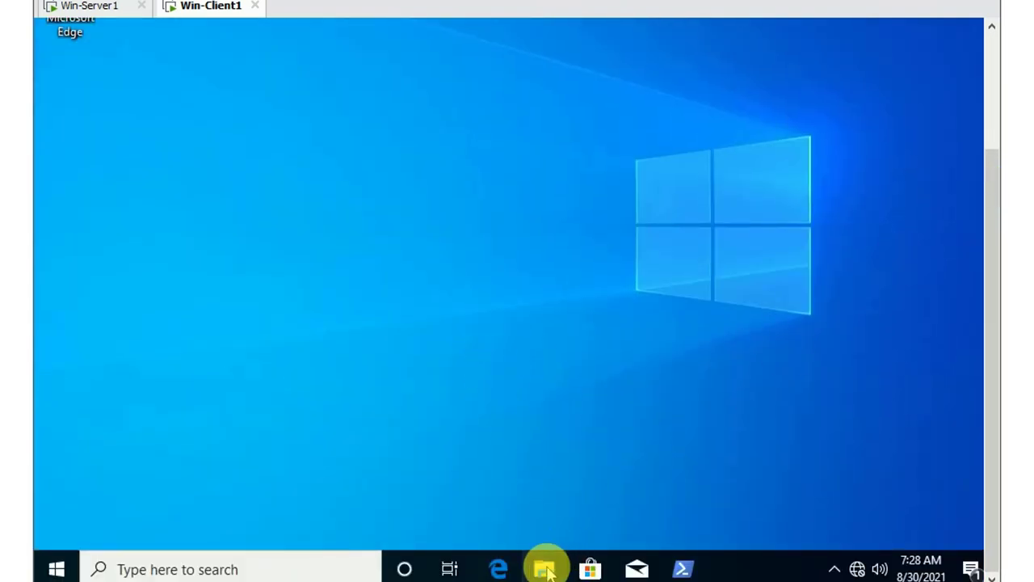
{"action": "left_click", "coordinate": [546, 571]}
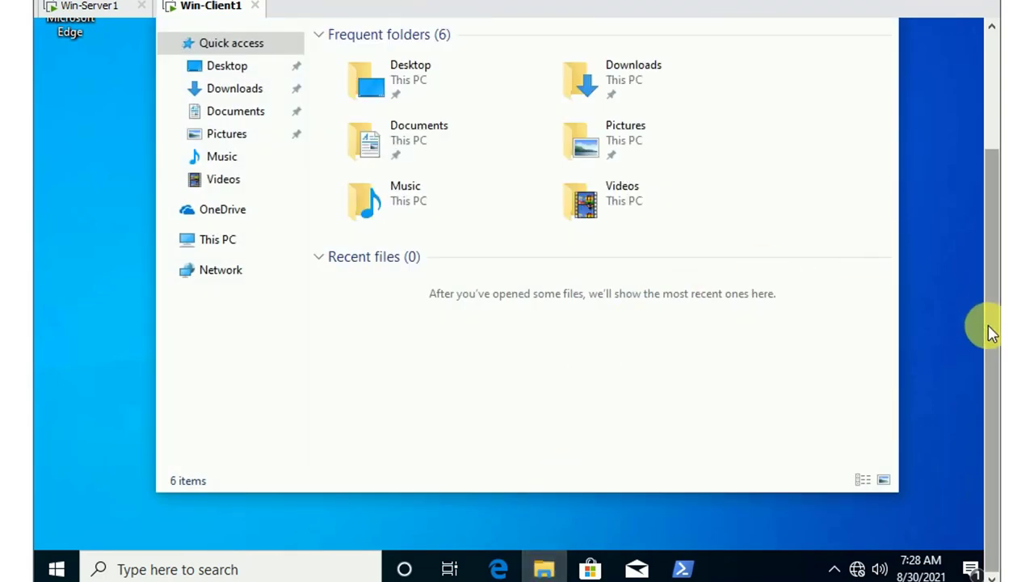
{"action": "left_click_drag", "start_coordinate": [990, 330], "coordinate": [992, 253]}
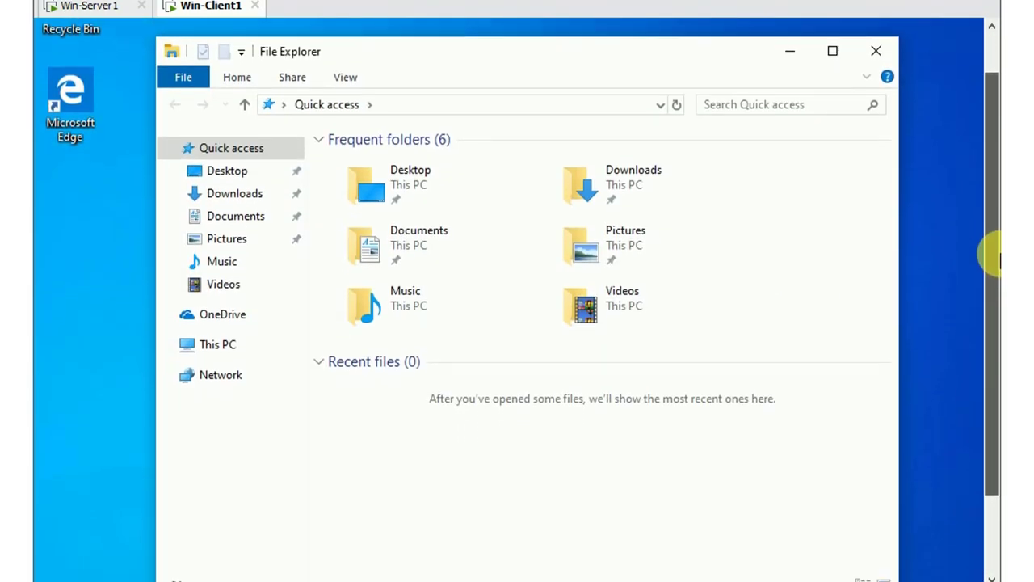
{"action": "left_click", "coordinate": [216, 344]}
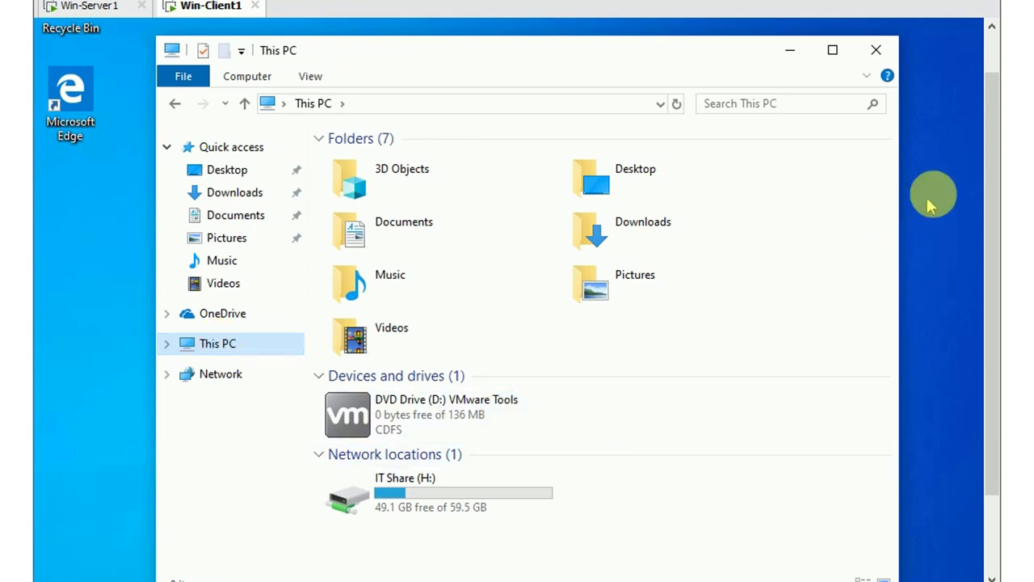
{"action": "mouse_move", "coordinate": [993, 157]}
{"action": "left_mouse_down"}
{"action": "mouse_move", "coordinate": [985, 202]}
{"action": "mouse_move", "coordinate": [992, 166]}
{"action": "left_mouse_up"}
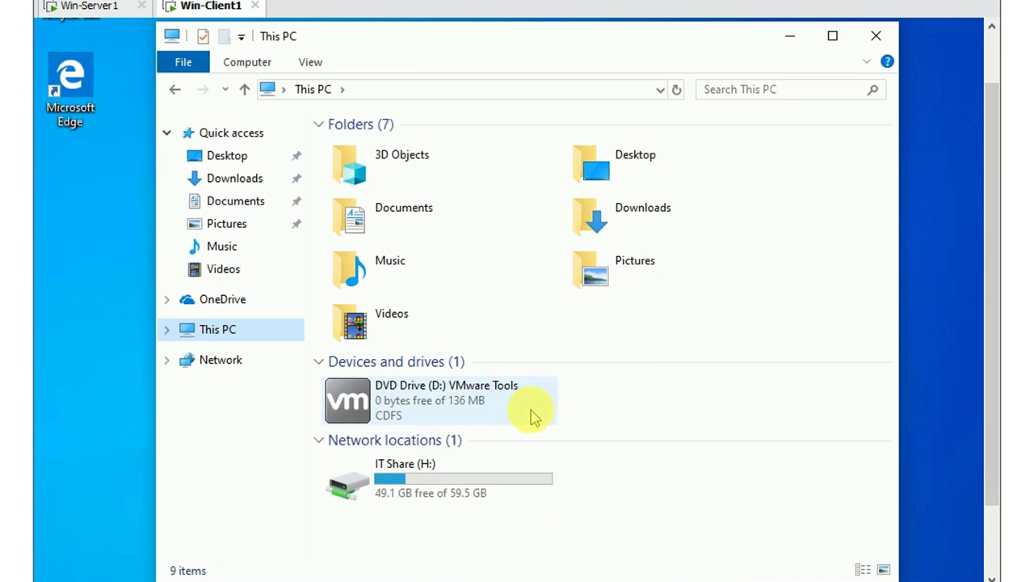
{"action": "mouse_move", "coordinate": [426, 490]}
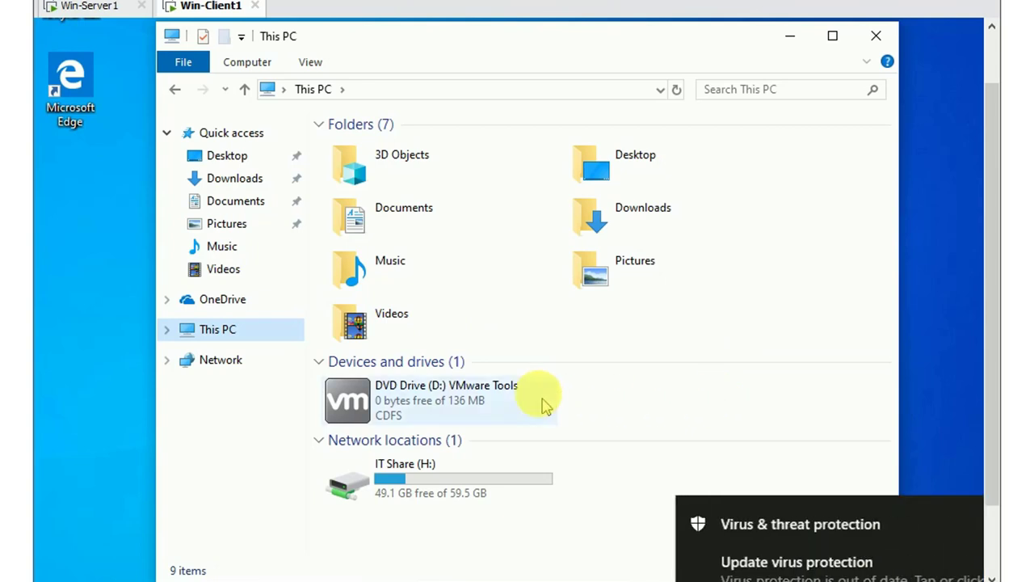
{"action": "left_click", "coordinate": [968, 510]}
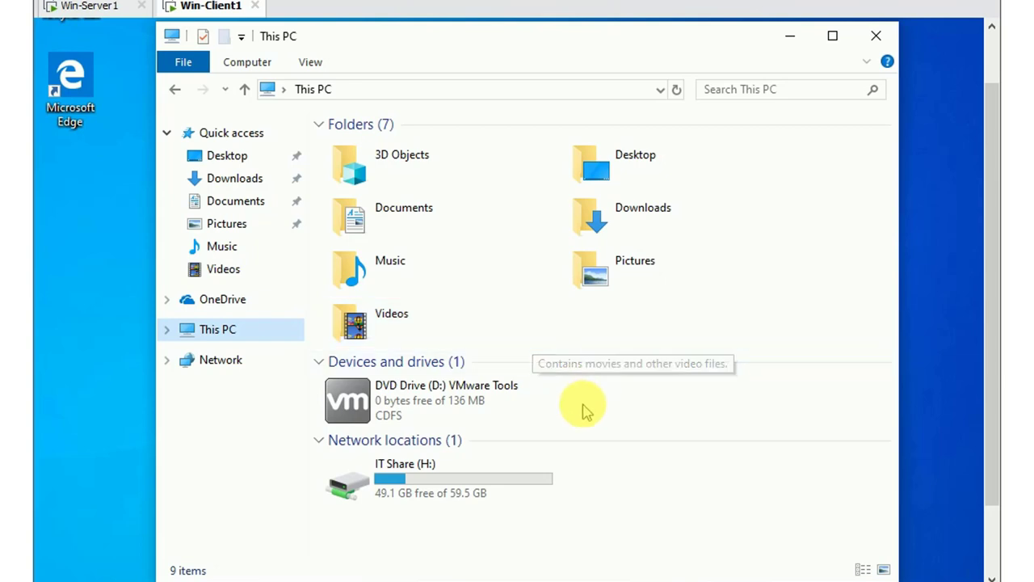
{"action": "mouse_move", "coordinate": [984, 307]}
{"action": "left_mouse_down"}
{"action": "mouse_move", "coordinate": [988, 259]}
{"action": "mouse_move", "coordinate": [996, 320]}
{"action": "left_mouse_up"}
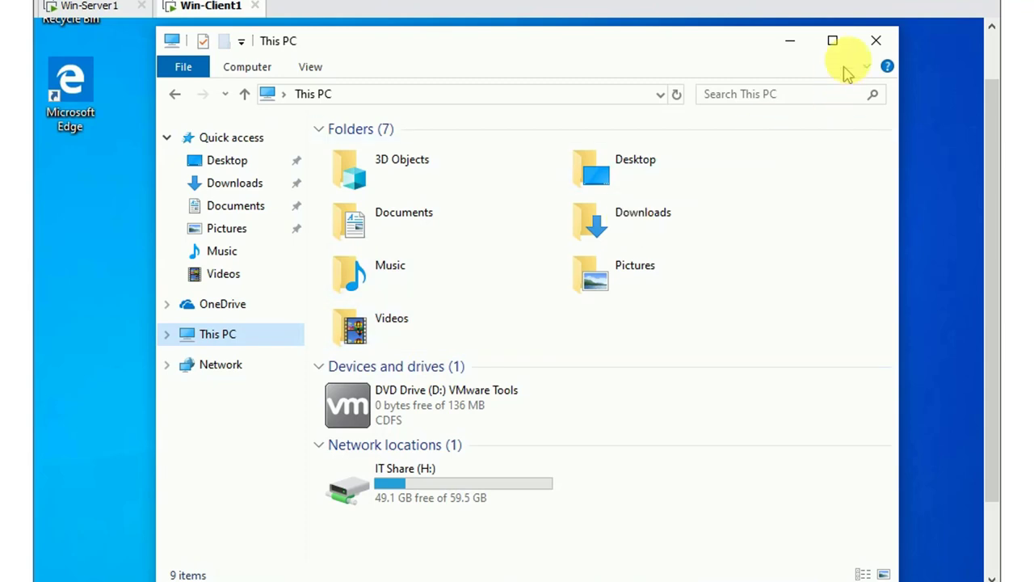
{"action": "left_click", "coordinate": [873, 42]}
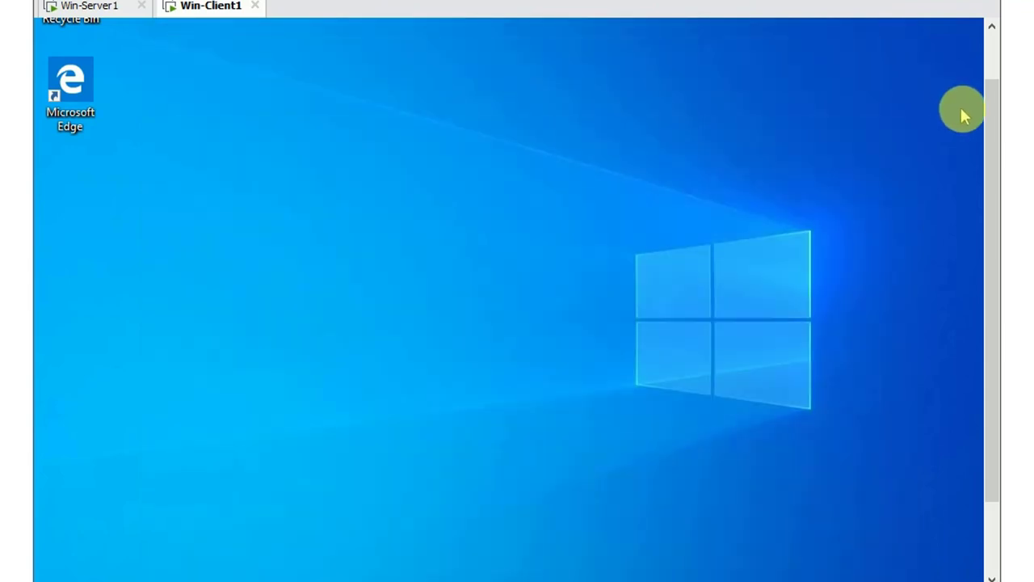
Replace 'powershell' with 'c:\' in the Run dialog to open the hidden C drive root
{"action": "left_click_drag", "start_coordinate": [995, 125], "coordinate": [986, 215]}
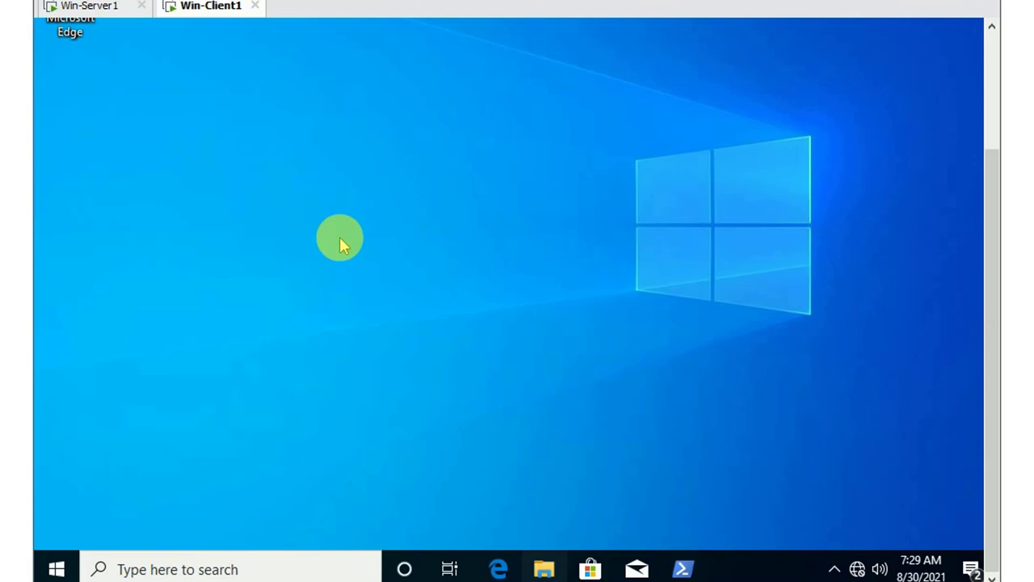
{"action": "key", "text": "super+r"}
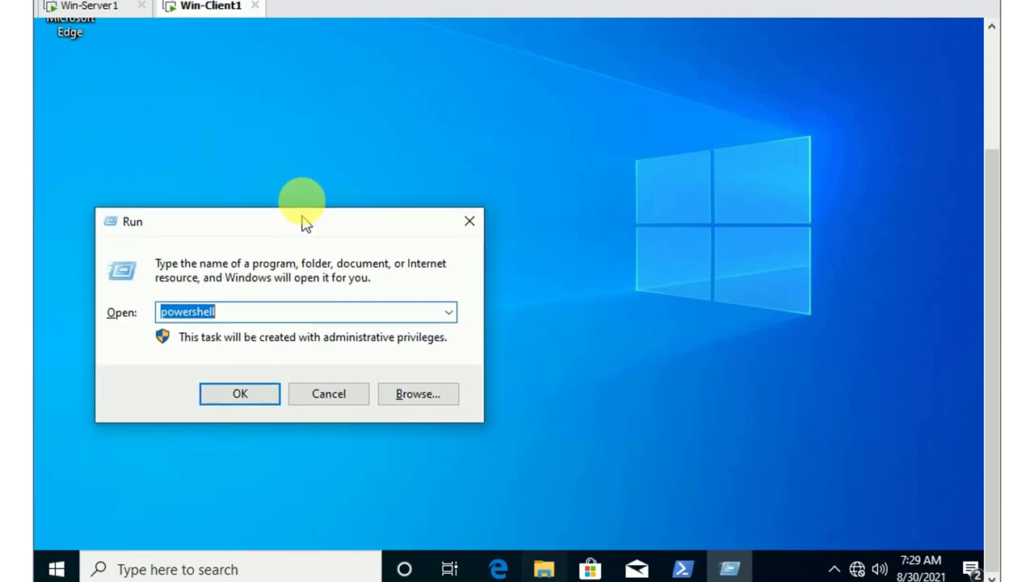
{"action": "left_click_drag", "start_coordinate": [302, 216], "coordinate": [302, 198]}
{"action": "key", "text": "BackSpace"}
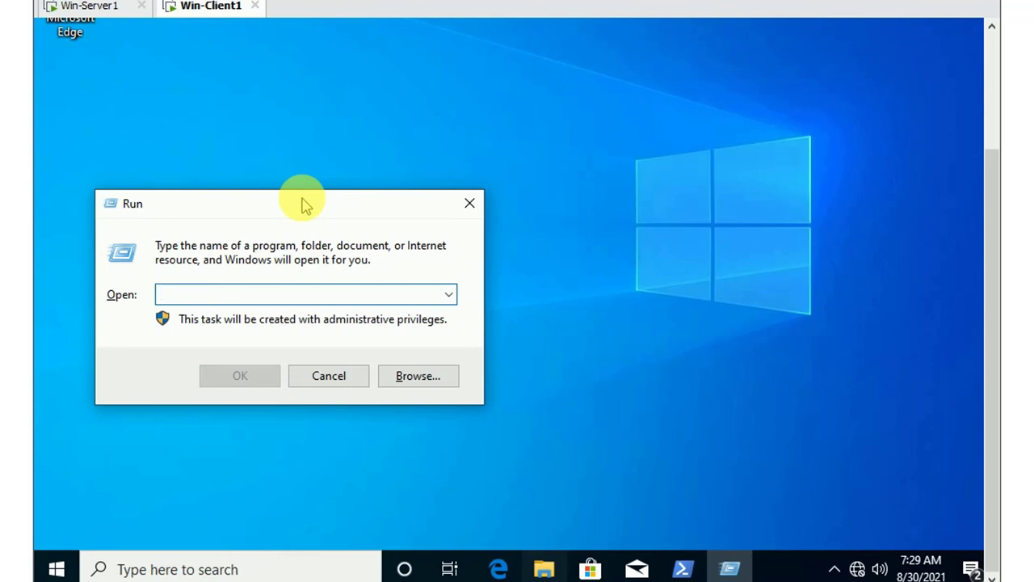
{"action": "type", "text": "c"}
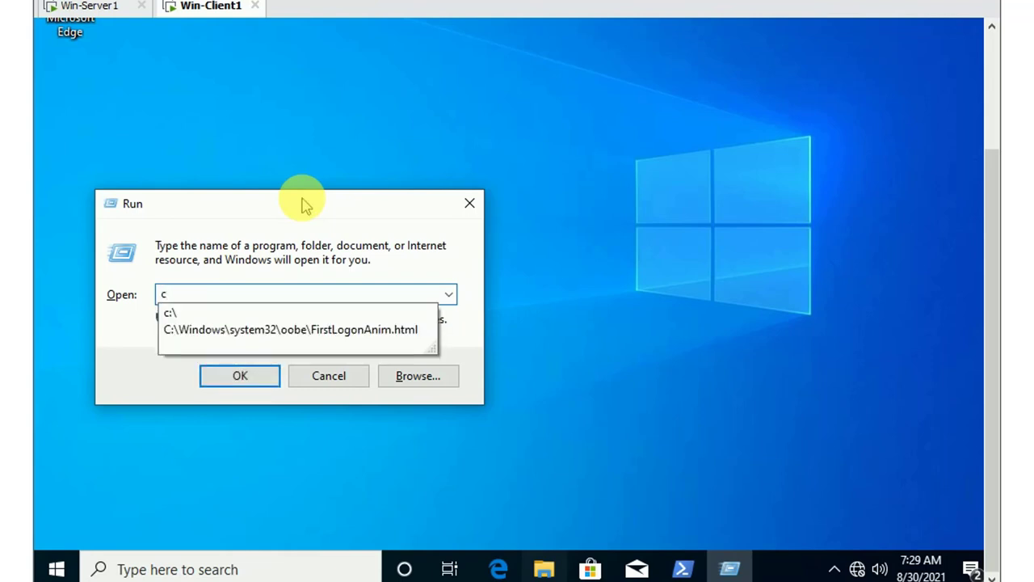
{"action": "type", "text": ":\\"}
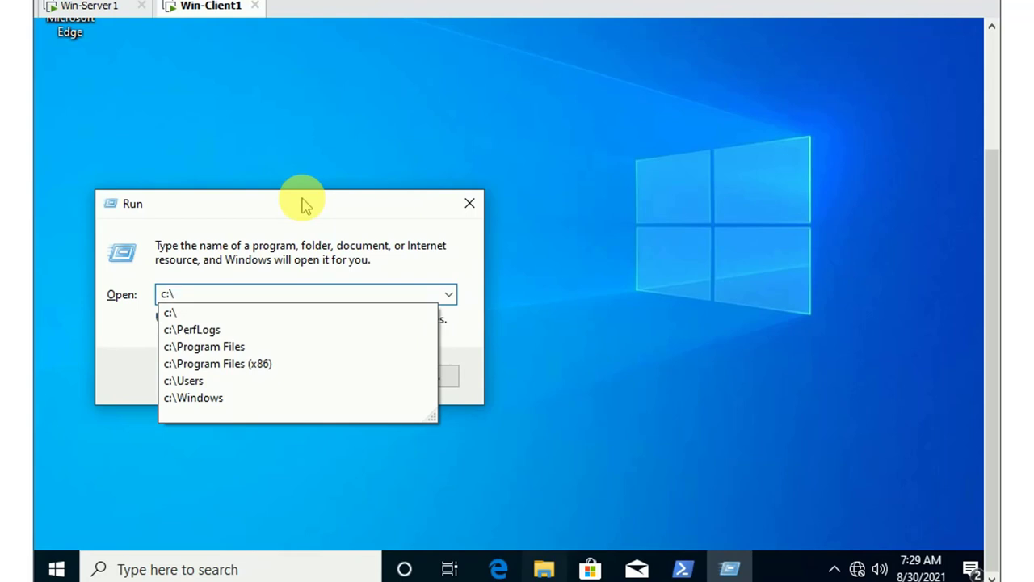
{"action": "key", "text": "Return"}
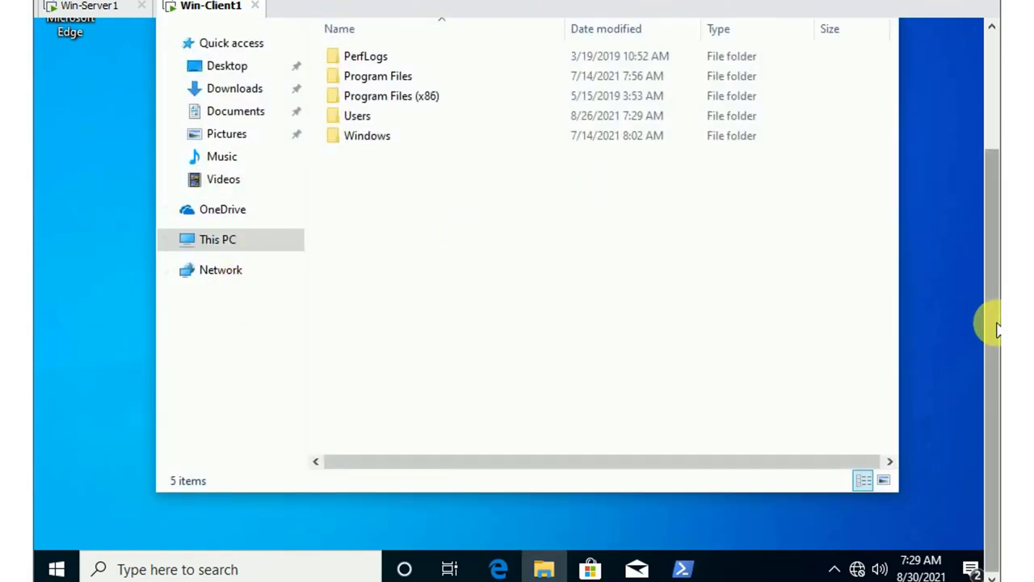
{"action": "scroll", "coordinate": [995, 323], "scroll_direction": "up", "scroll_amount": 3}
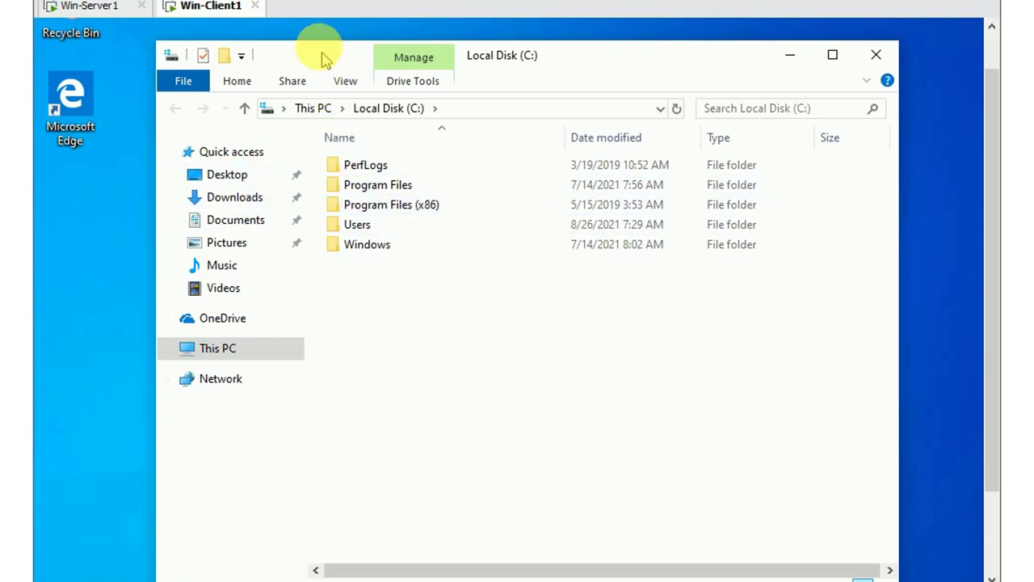
{"action": "left_click_drag", "start_coordinate": [324, 56], "coordinate": [316, 40]}
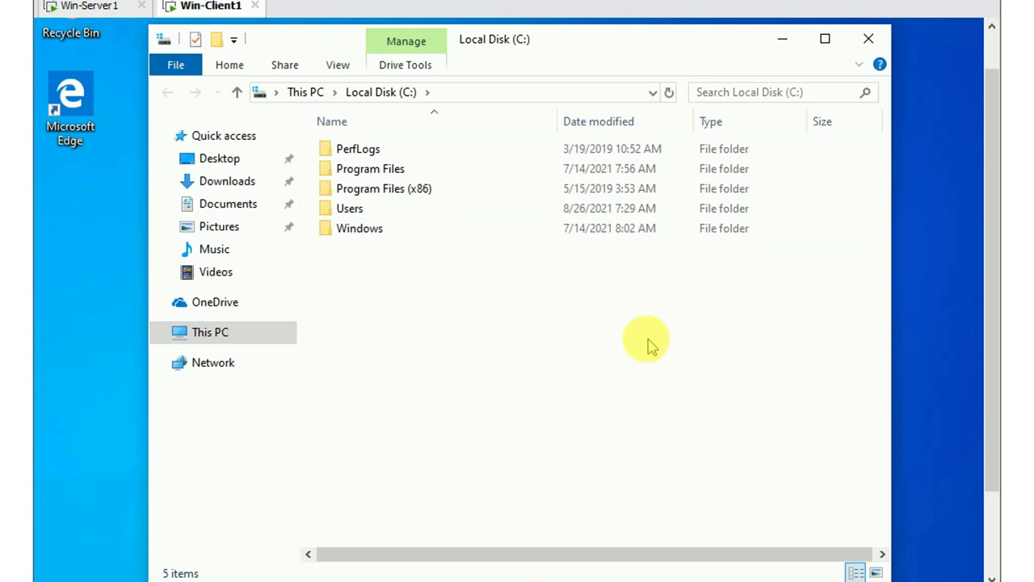
{"action": "left_click", "coordinate": [911, 527]}
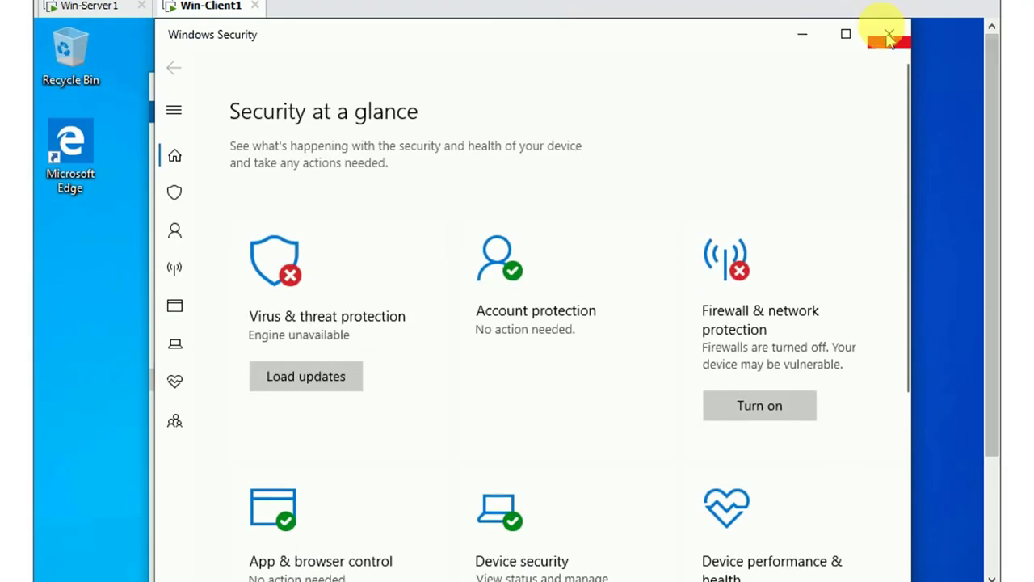
{"action": "left_click", "coordinate": [889, 37]}
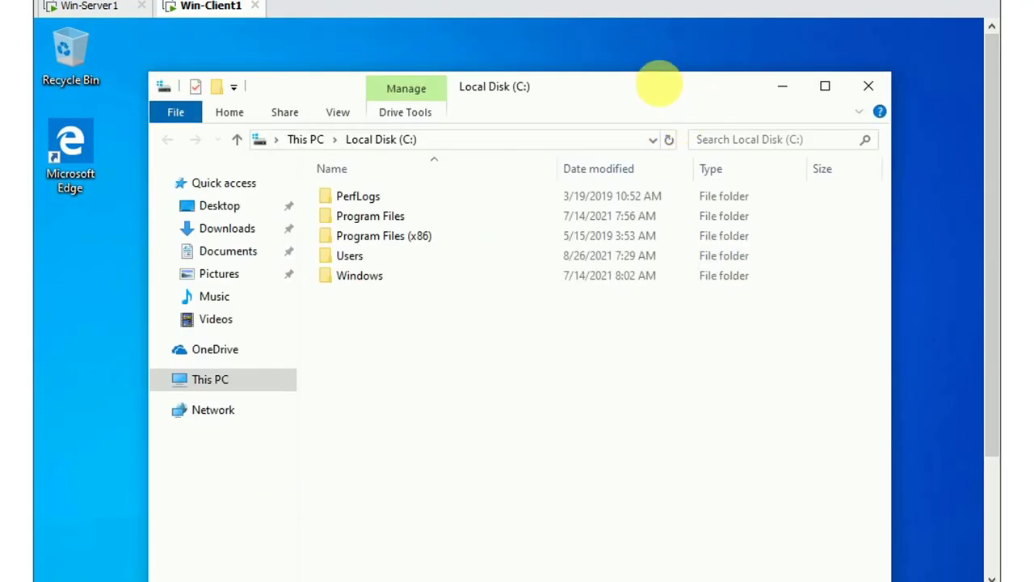
{"action": "left_click_drag", "start_coordinate": [658, 85], "coordinate": [652, 40]}
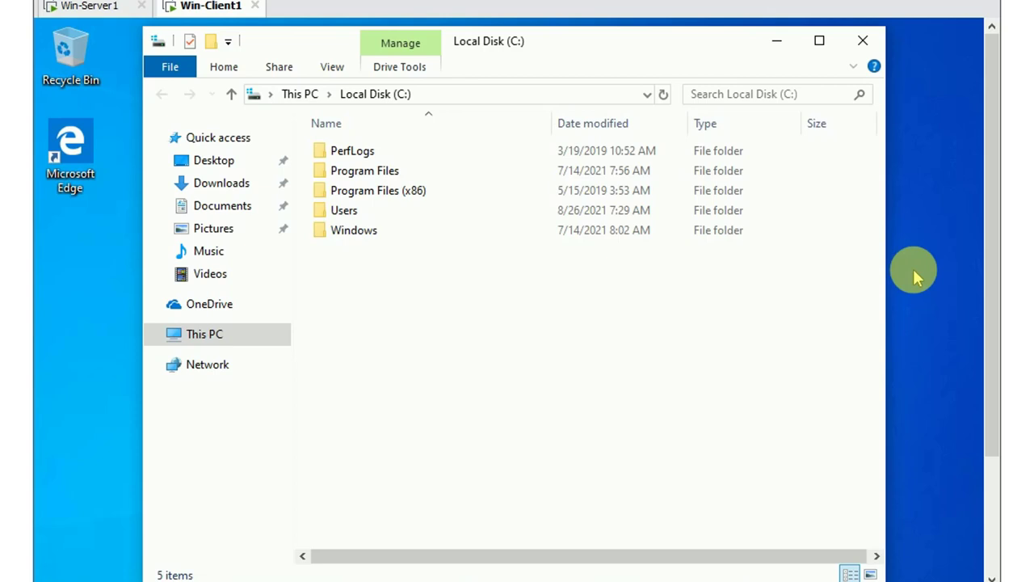
{"action": "left_click", "coordinate": [804, 579]}
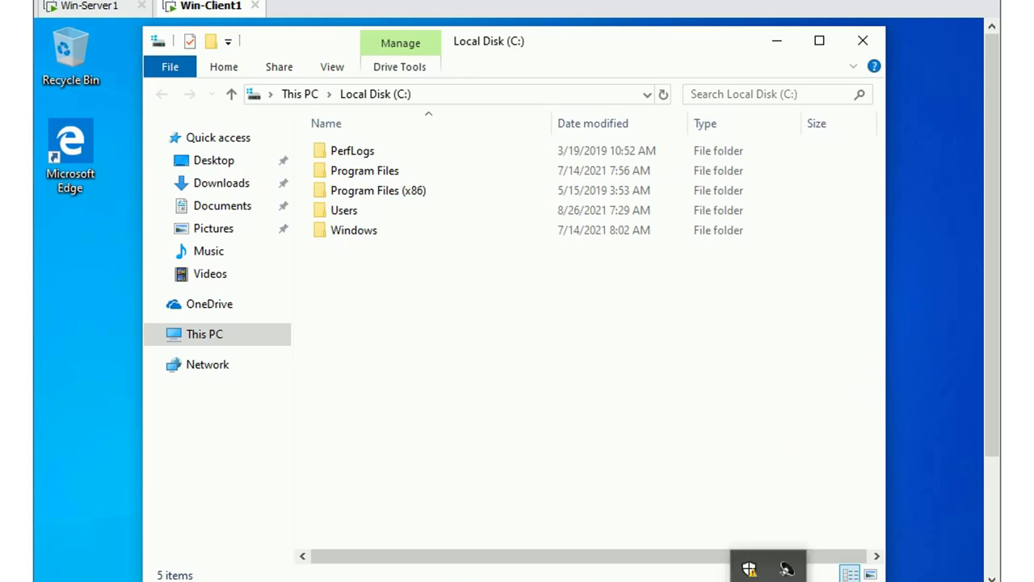
{"action": "right_click", "coordinate": [786, 569]}
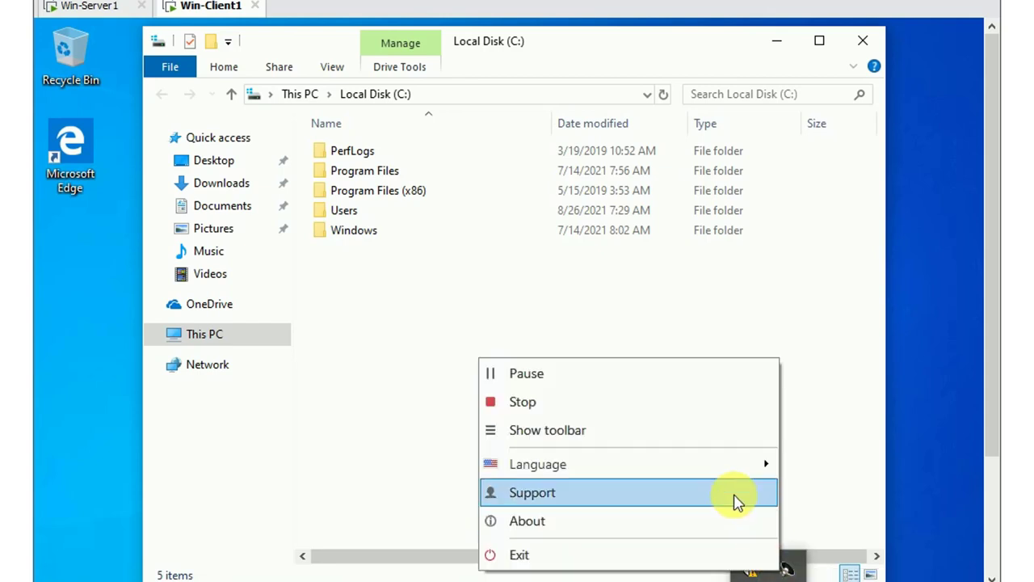